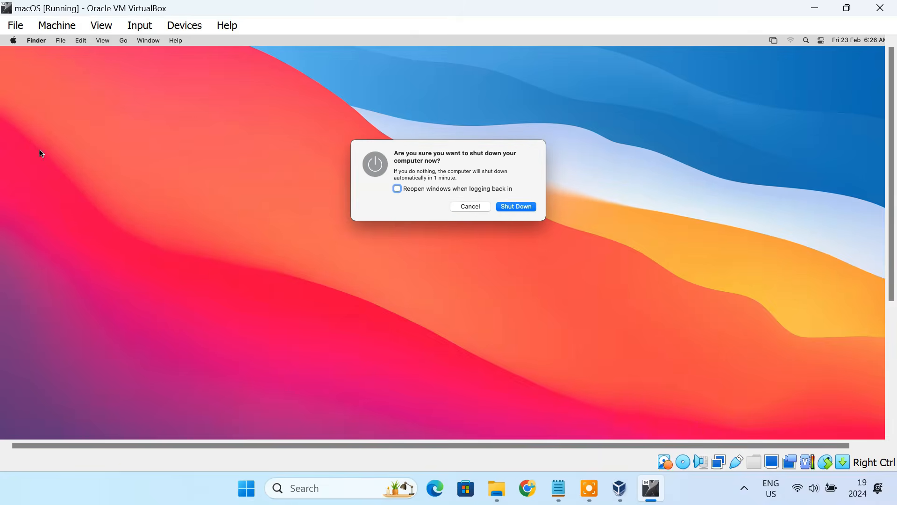
Step: Shut down the macOS guest and close the VirtualBox Manager
click(504, 206)
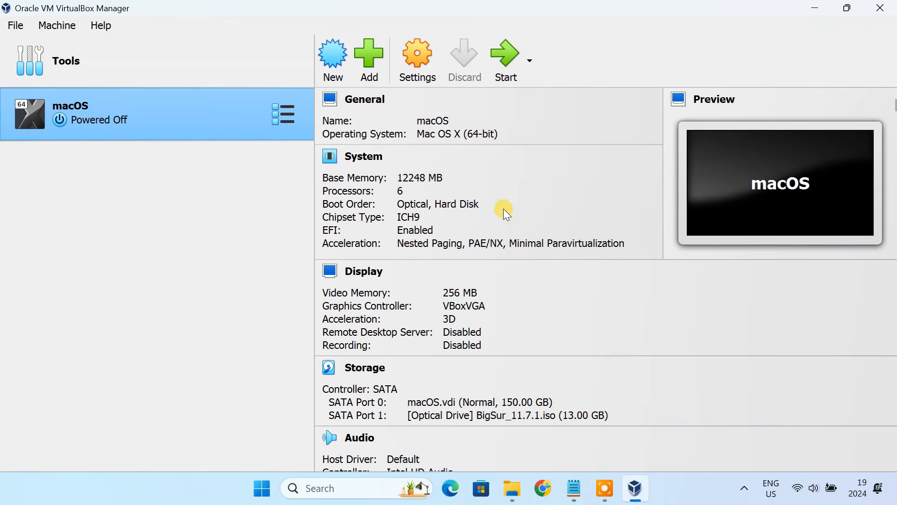
click(865, 15)
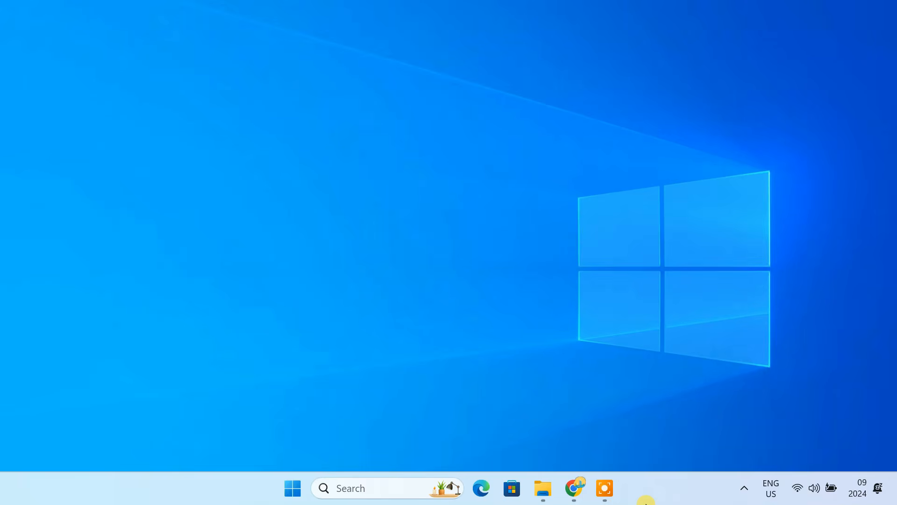
Step: Search Google in Chrome for "macos iso download" and open the Internet Archive macOS ISO page at archive.org/details/macos_iso
click(573, 488)
click(348, 209)
text(macos iso download)
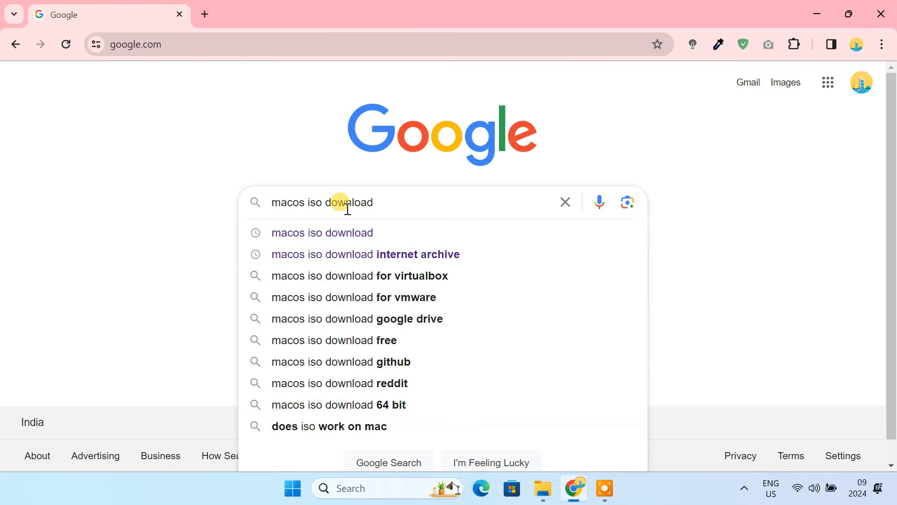
key(Return)
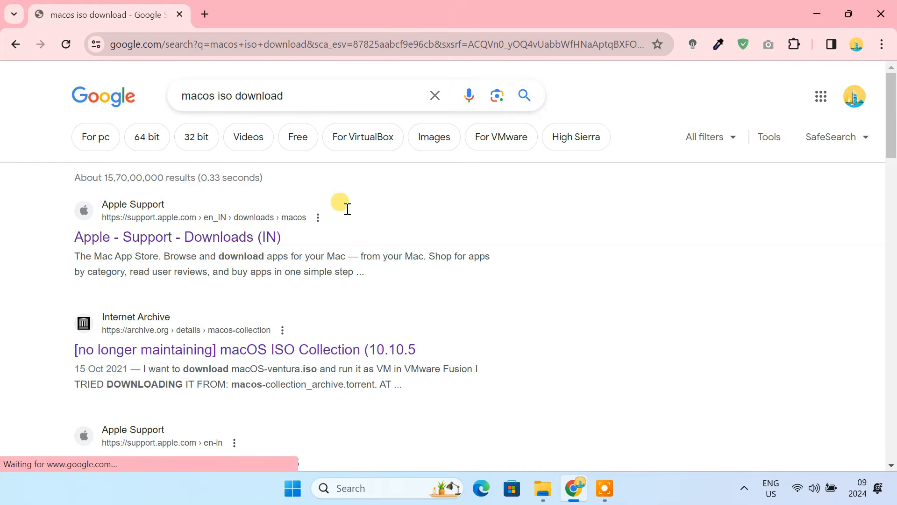
scroll(347, 209, down, 10)
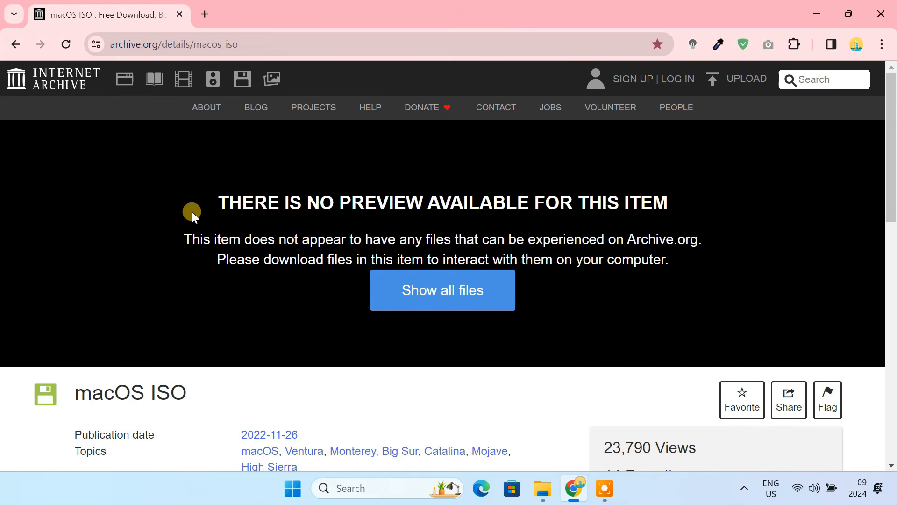
Step: Download BigSur_11.7.1.iso from the page's ISO image files into the Downloads folder and dismiss the completion dialog
scroll(565, 335, down, 6)
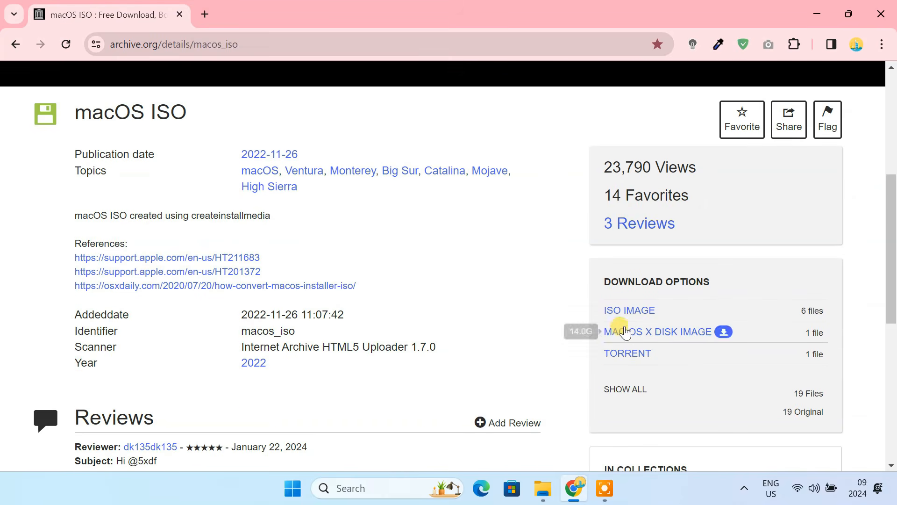
click(661, 312)
scroll(662, 312, down, 3)
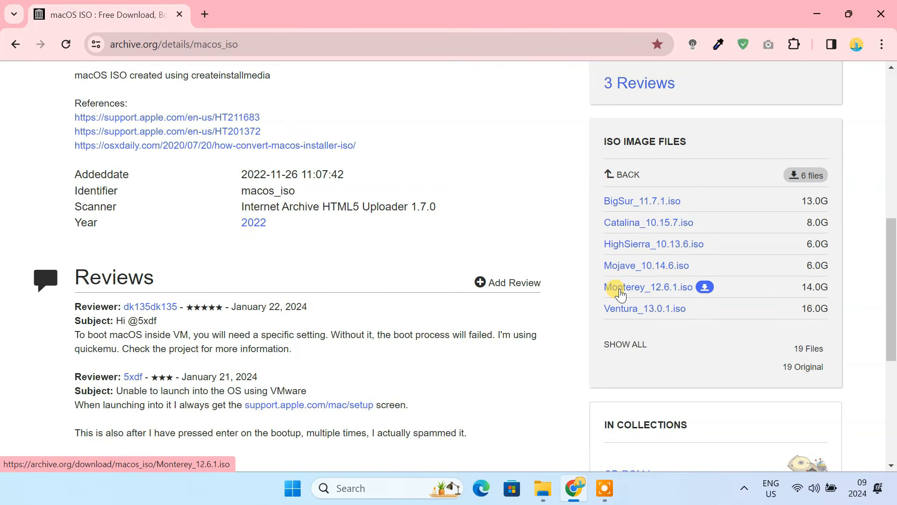
click(631, 311)
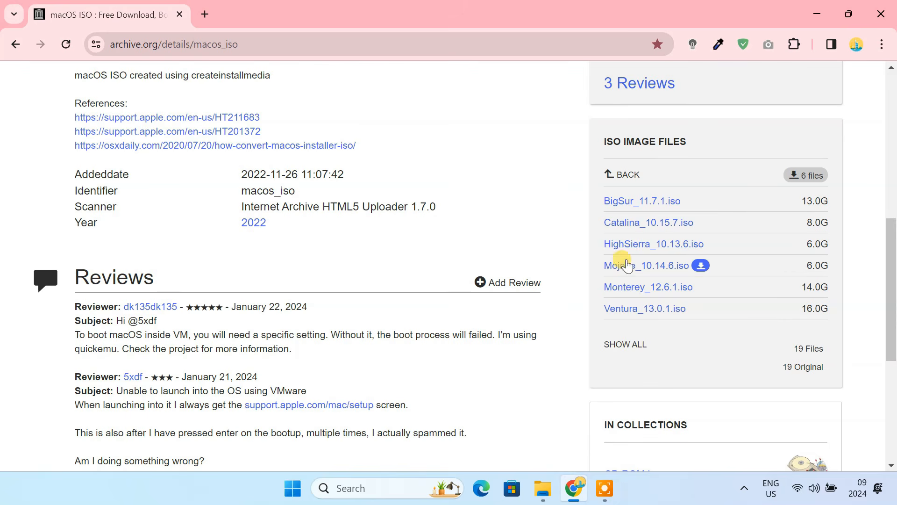
click(626, 207)
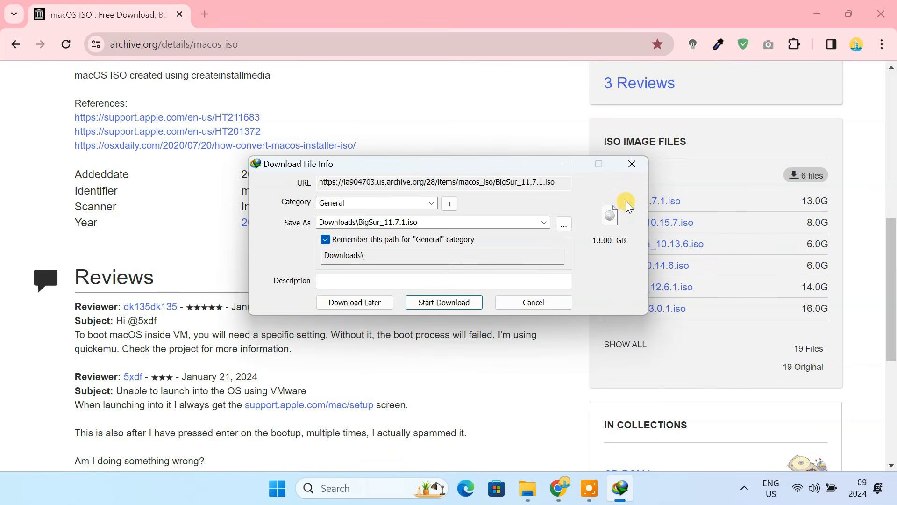
click(457, 301)
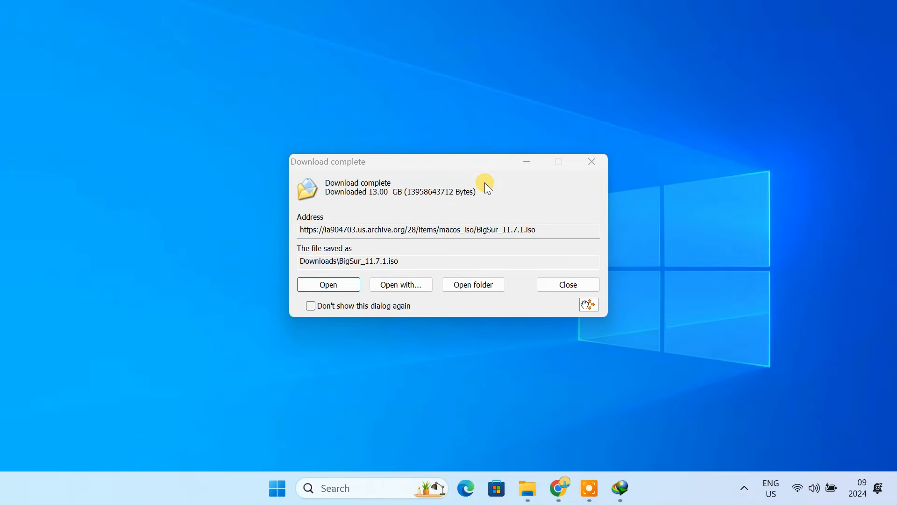
click(563, 289)
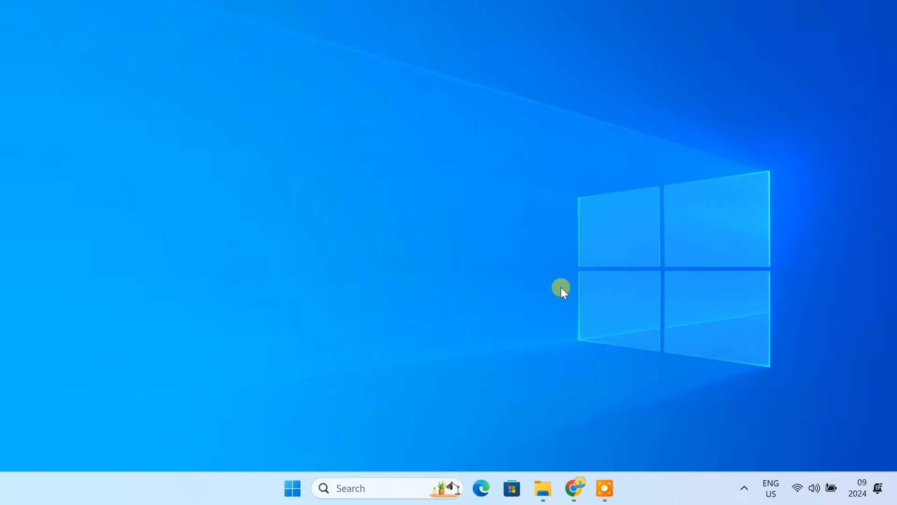
Step: Replace the archive page with a new tab, search for "virtualbox download" and open the virtualbox.org Downloads page
click(574, 488)
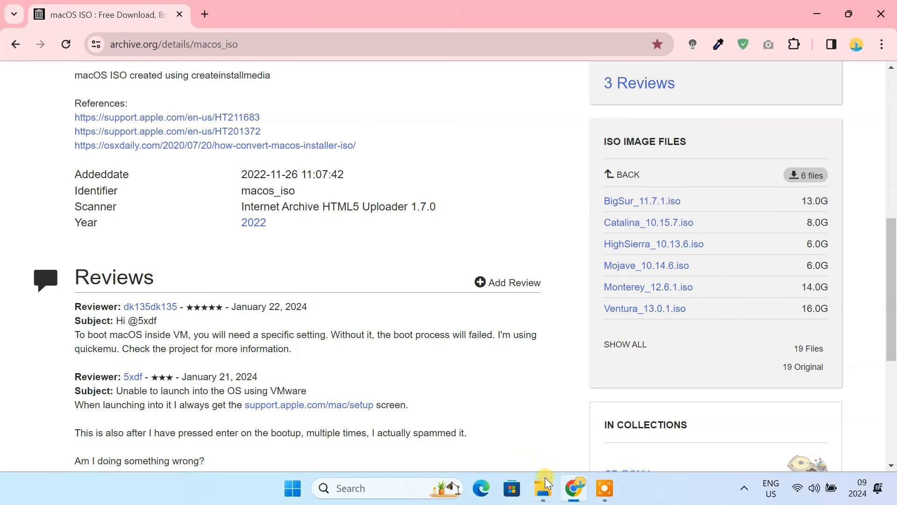
click(204, 14)
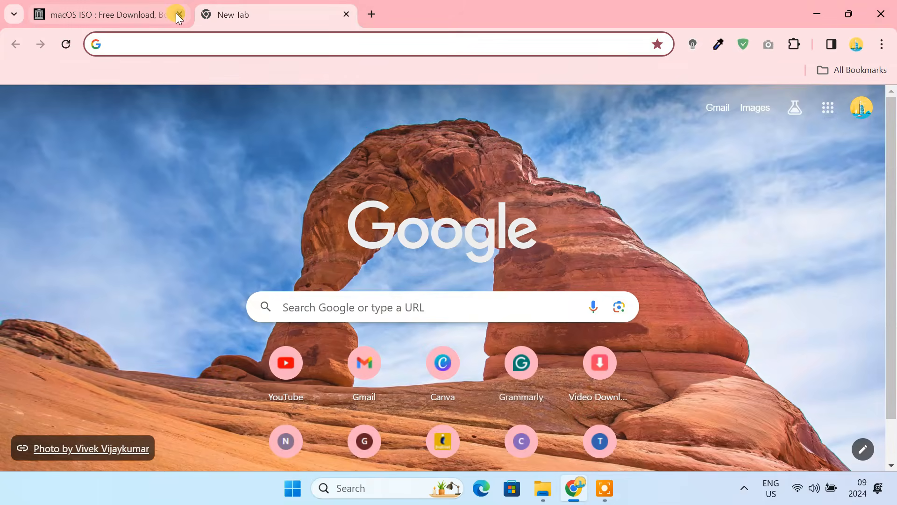
click(177, 14)
text(virtualbox download)
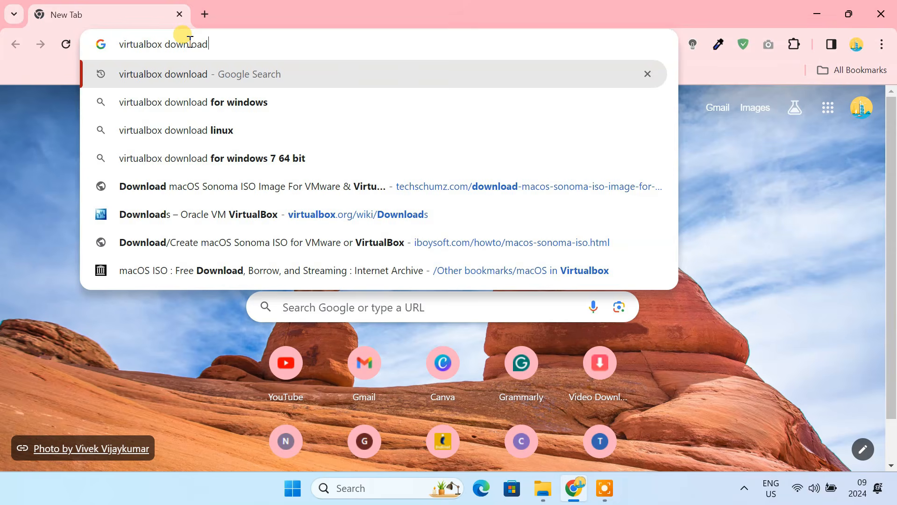
key(Return)
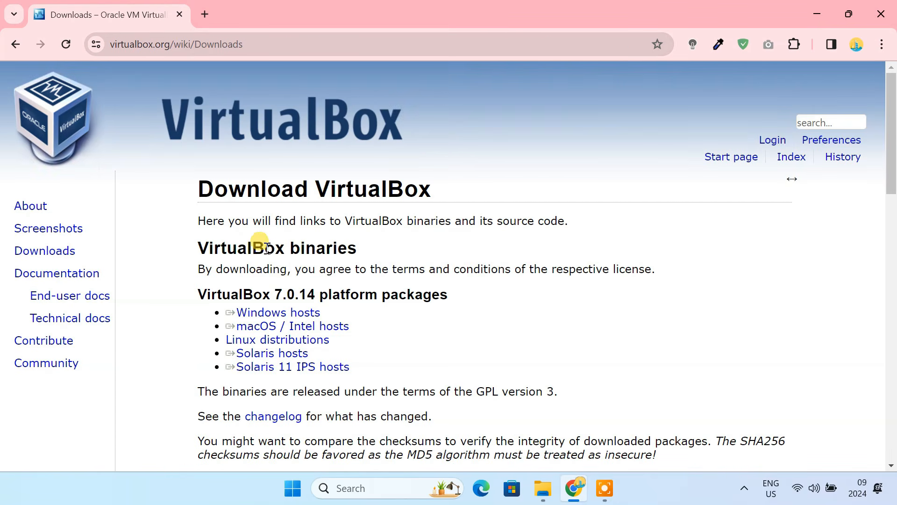
Step: Download the VirtualBox 7.0.14 installer for Windows hosts, creating the Downloads\Programs folder for it
click(294, 314)
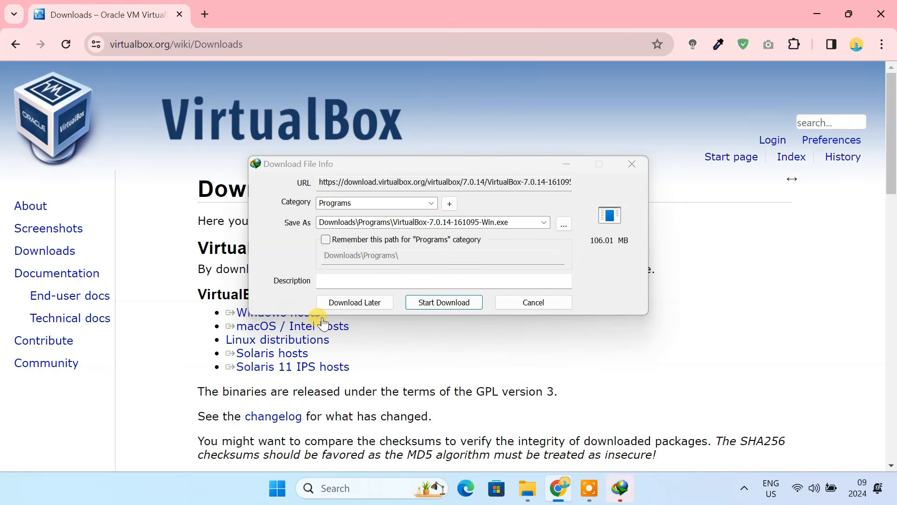
click(443, 303)
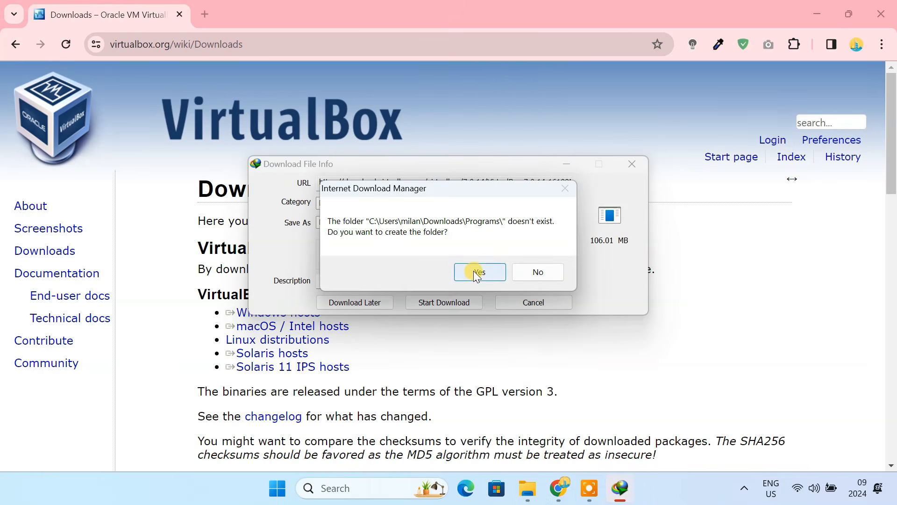
click(473, 271)
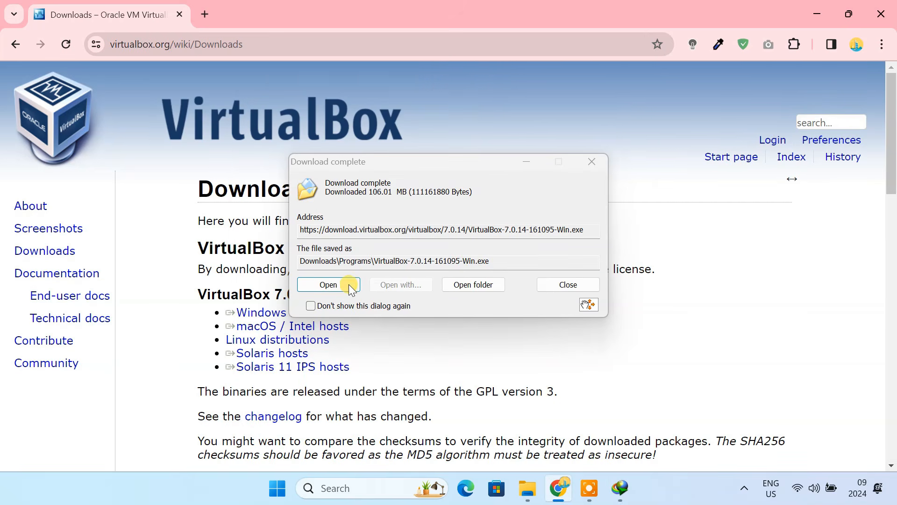
Step: Run the downloaded installer and install VirtualBox 7.0.14, proceeding despite the missing Python dependencies and without starting it after installation
click(349, 284)
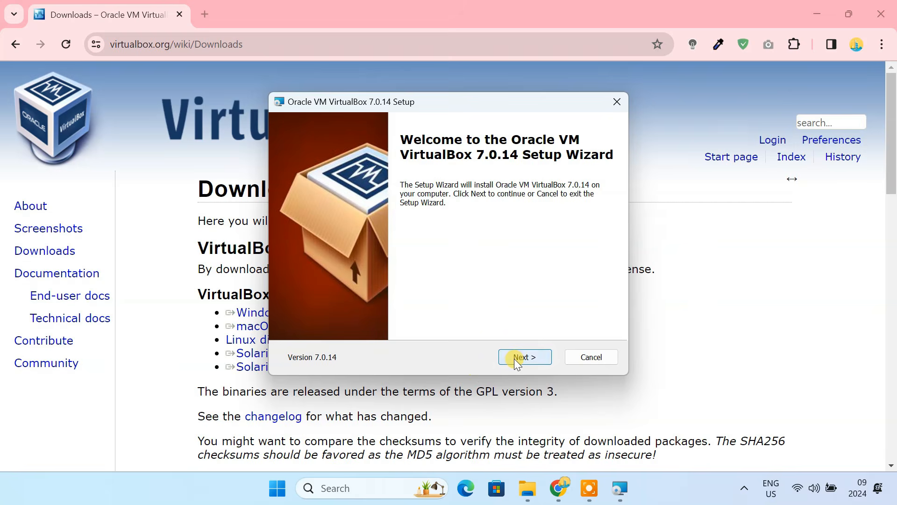
click(514, 358)
click(515, 358)
click(515, 358)
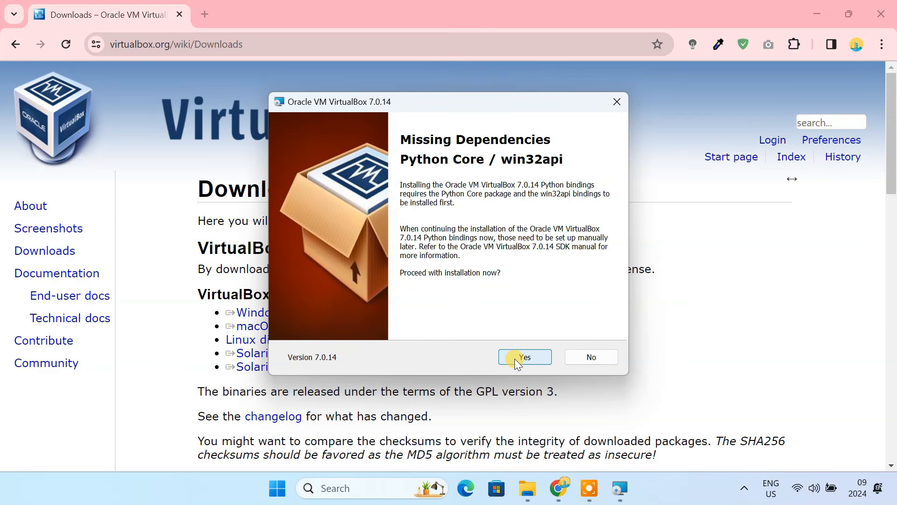
click(514, 358)
click(515, 358)
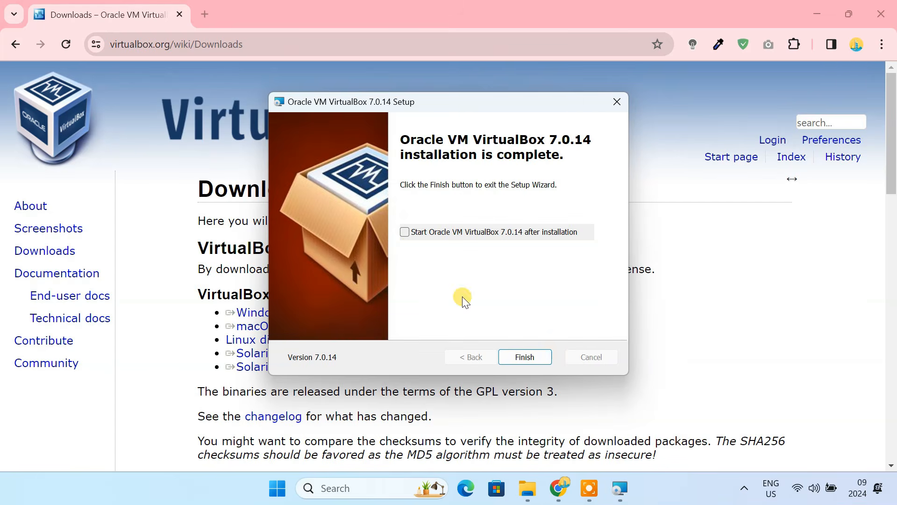
click(517, 355)
Step: Download the VirtualBox 7.0.14 Extension Pack for all supported platforms into Downloads and close the browser
scroll(517, 353, down, 5)
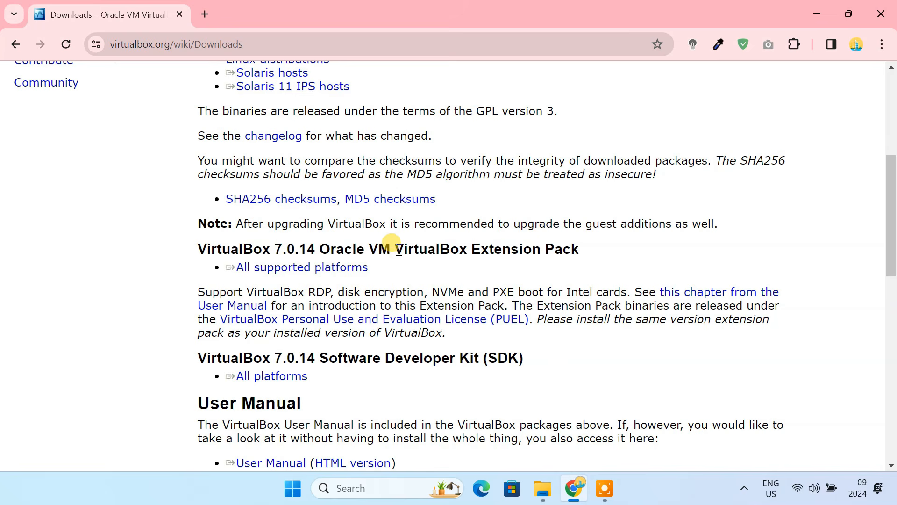
drag(394, 248, 312, 276)
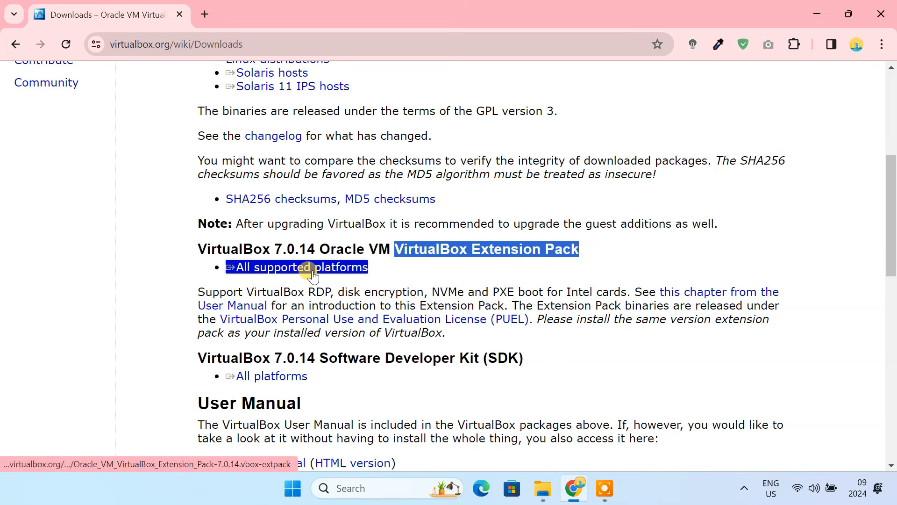
click(312, 270)
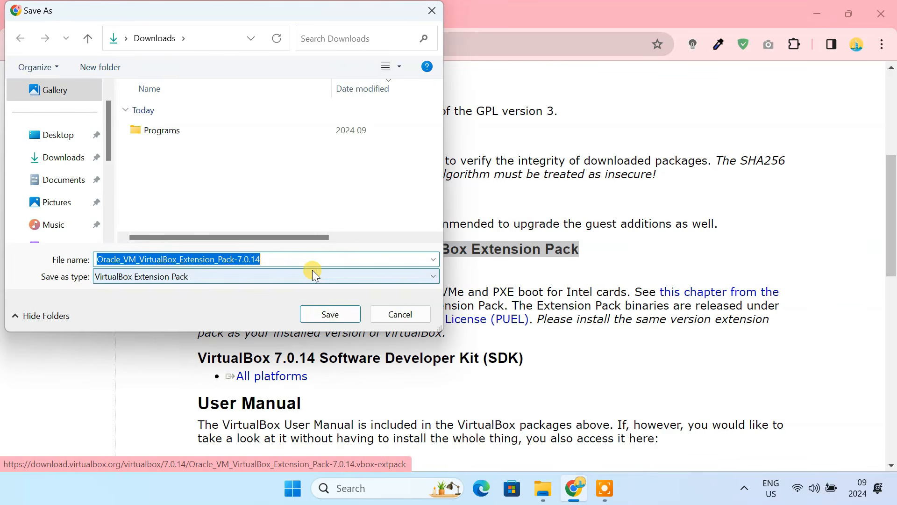
click(334, 312)
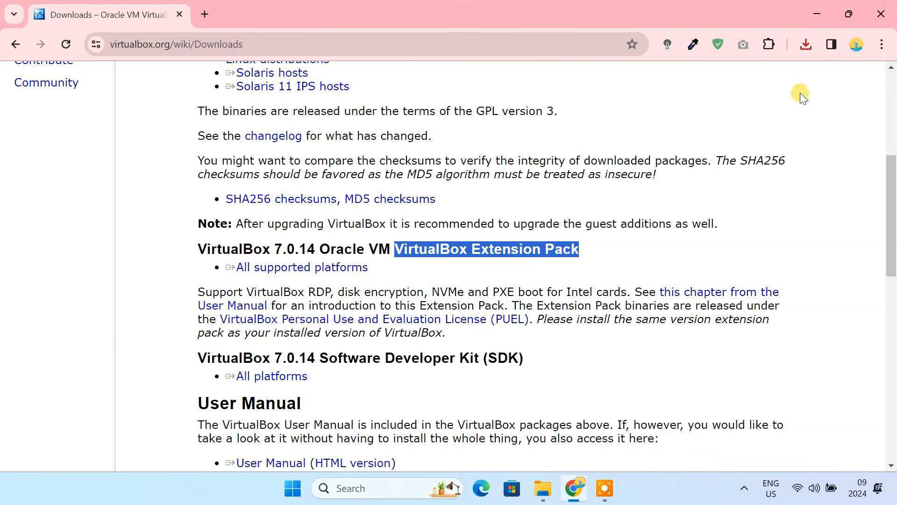
click(869, 14)
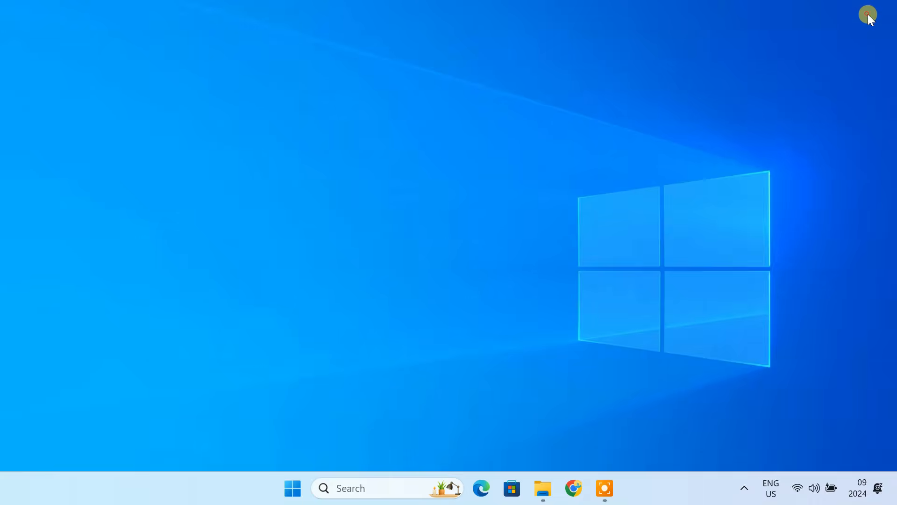
Step: Install the VirtualBox Extension Pack from the Downloads folder, agree to its license, and close the VirtualBox Manager and Downloads windows
click(547, 488)
click(355, 243)
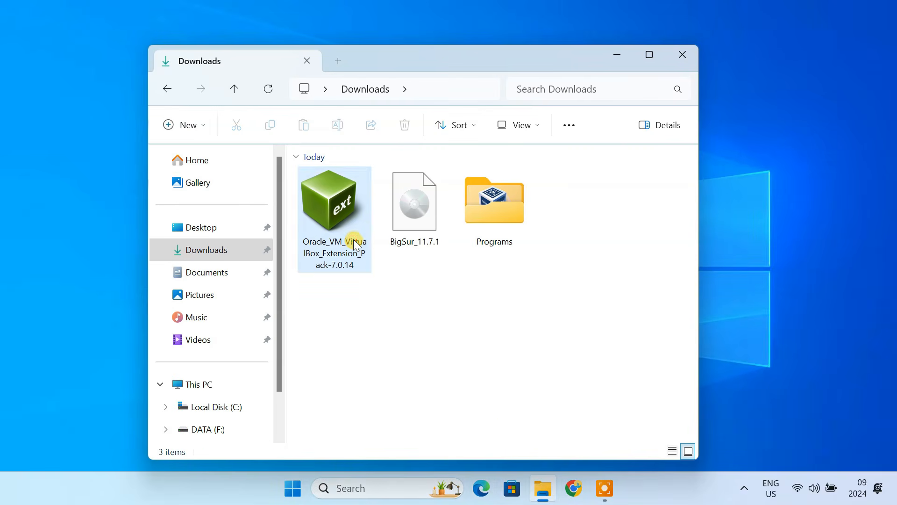
click(354, 241)
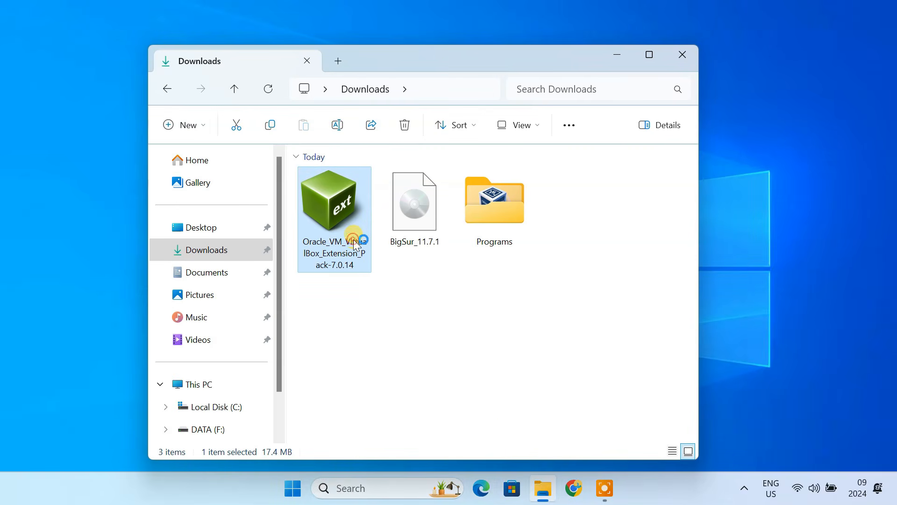
double_click(353, 240)
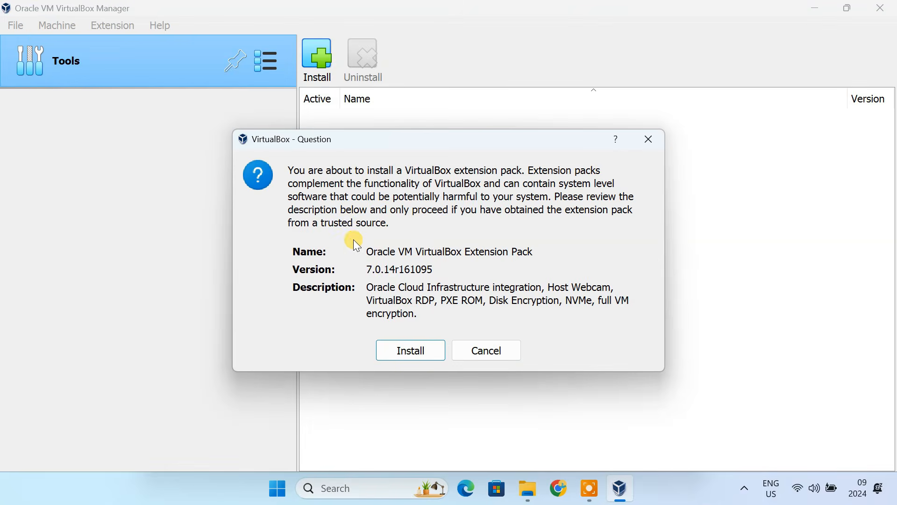
click(419, 351)
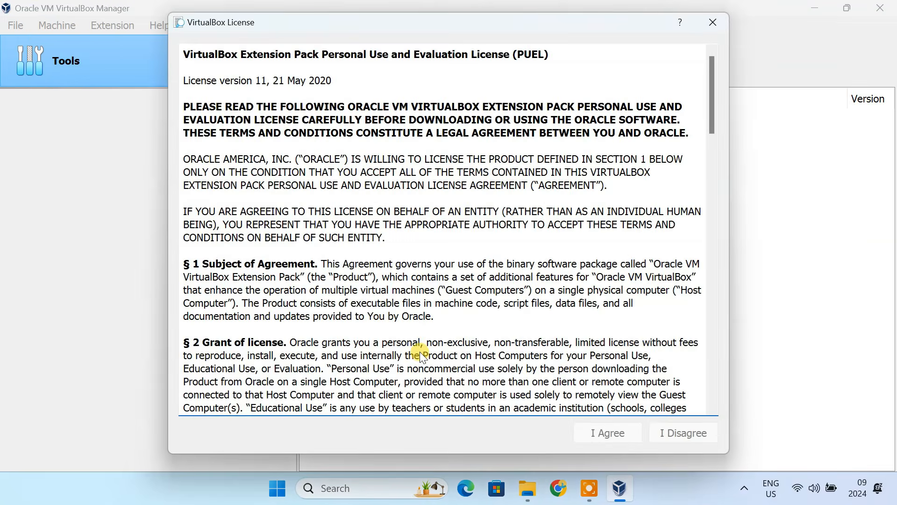
scroll(421, 352, down, 10)
scroll(419, 351, down, 20)
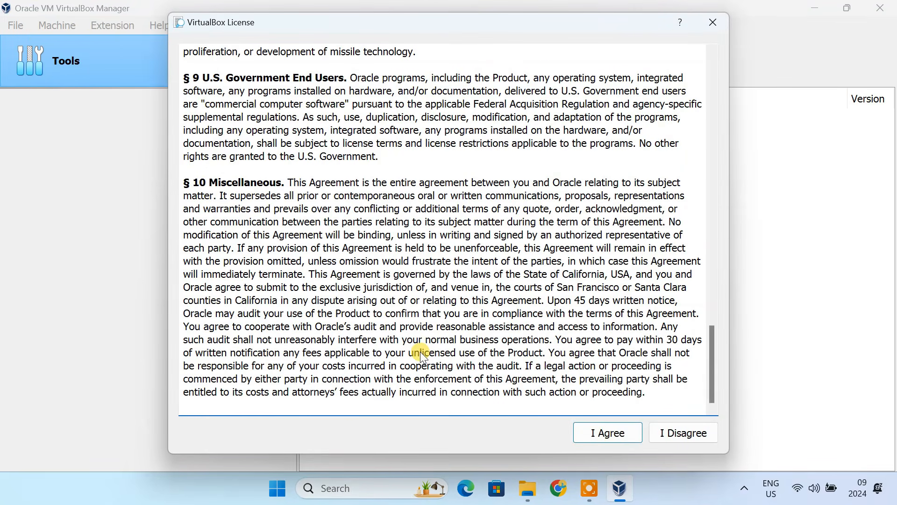
click(598, 435)
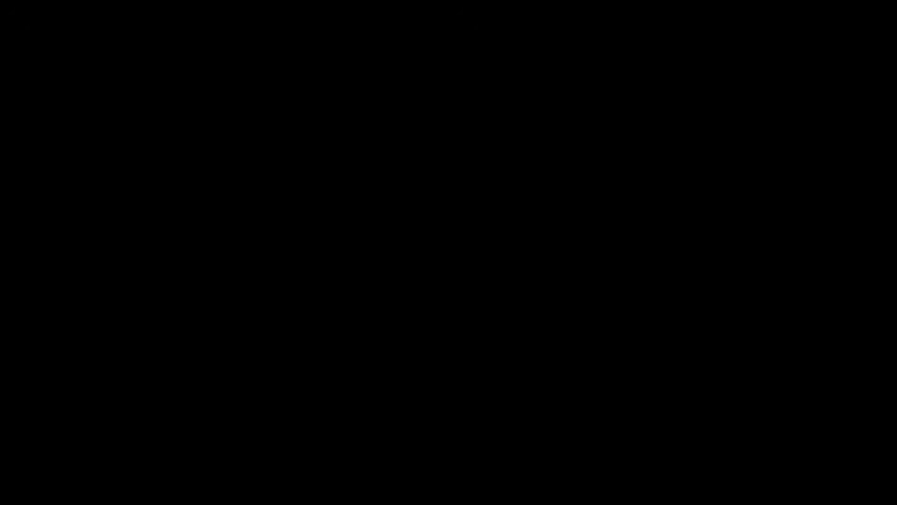
click(425, 359)
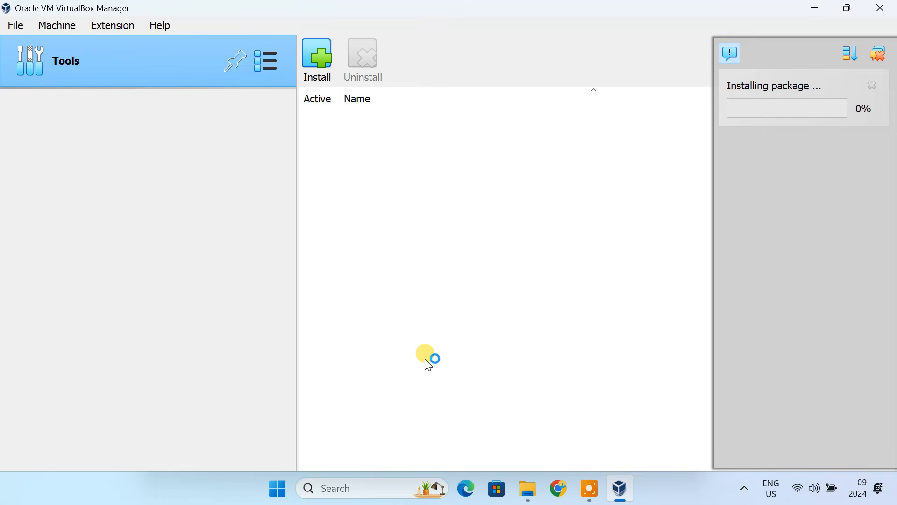
click(890, 5)
click(615, 56)
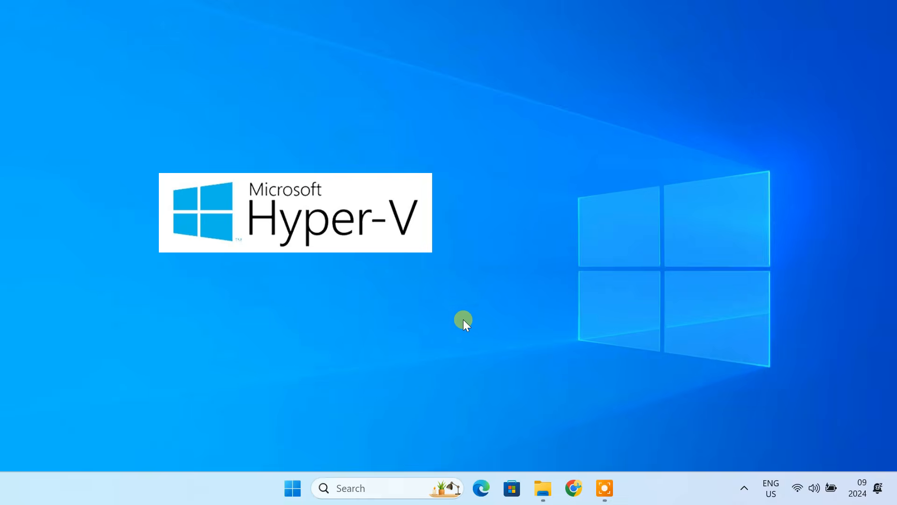
Step: Check the Memory integrity setting under Core isolation in Windows Security's Device security section, and close Windows Security
click(379, 486)
text(wi)
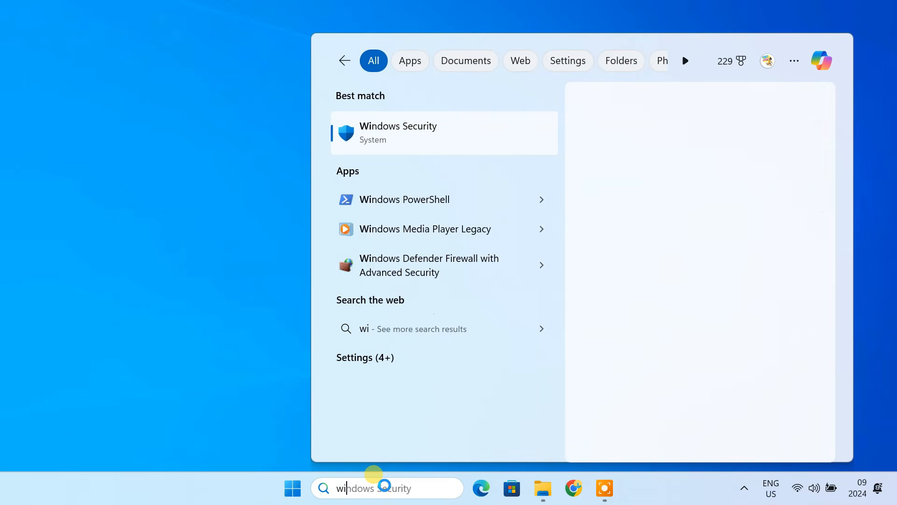
text(ndows security)
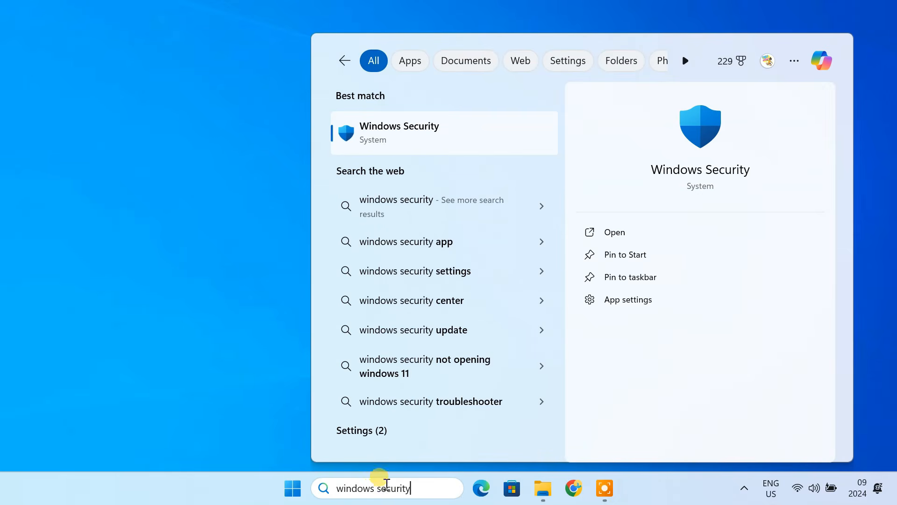
click(469, 132)
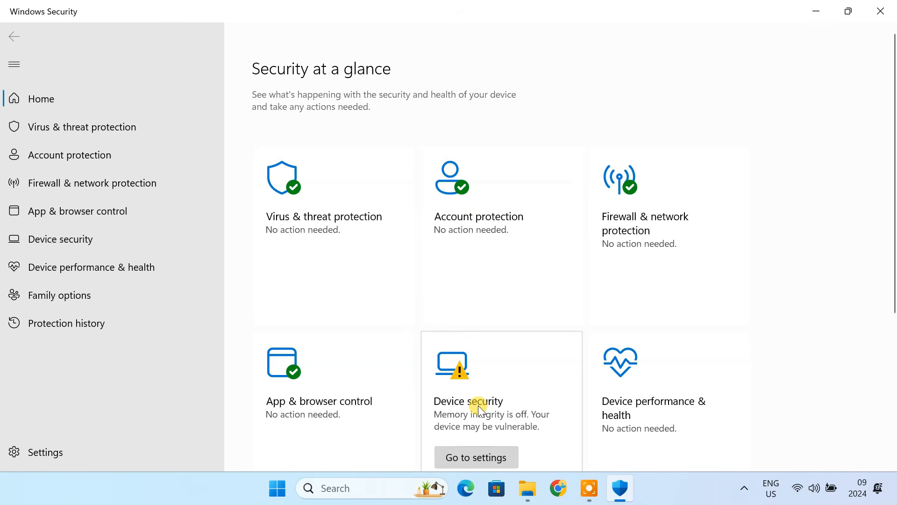
click(478, 405)
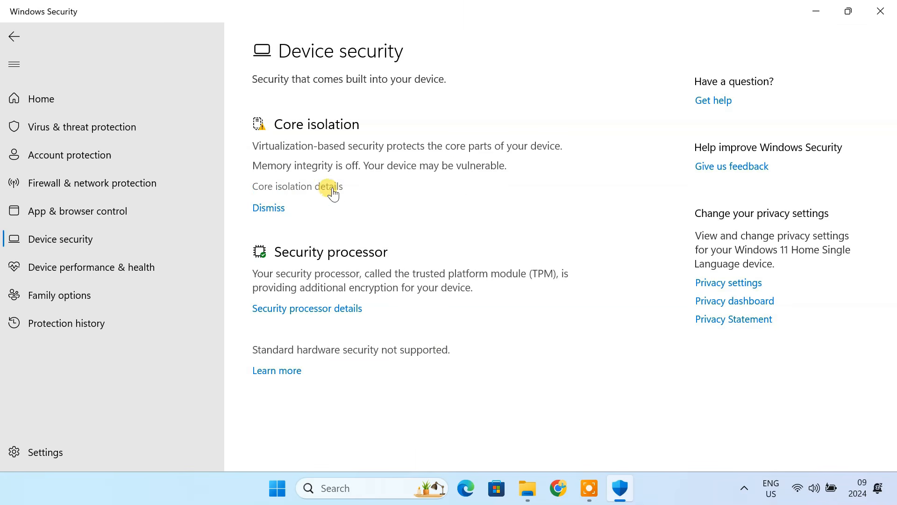
click(299, 187)
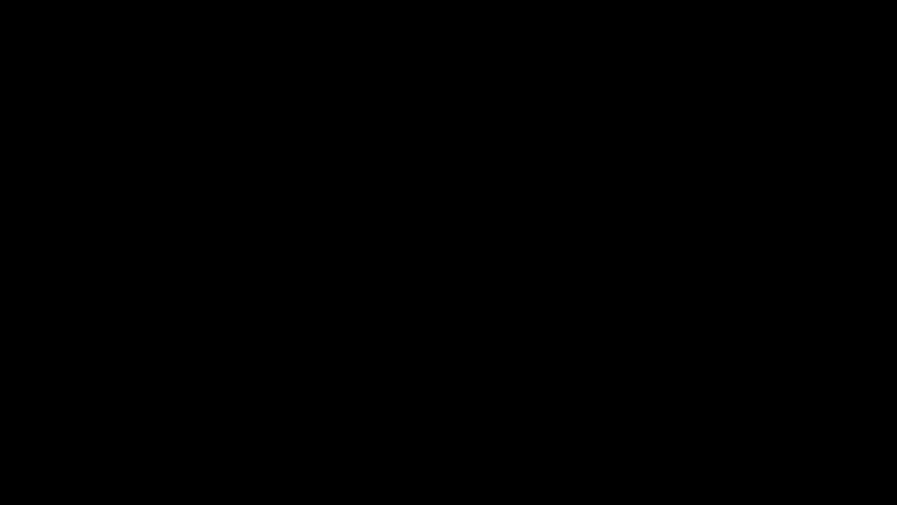
click(379, 341)
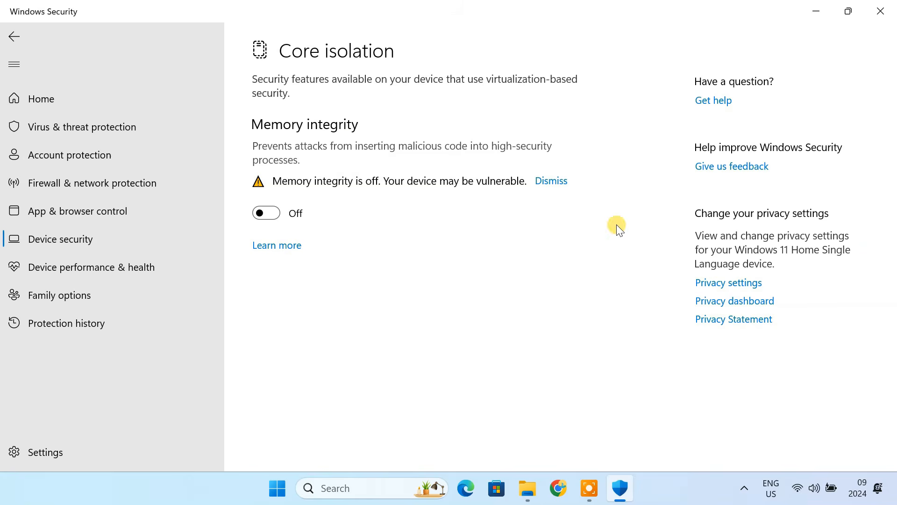
click(880, 11)
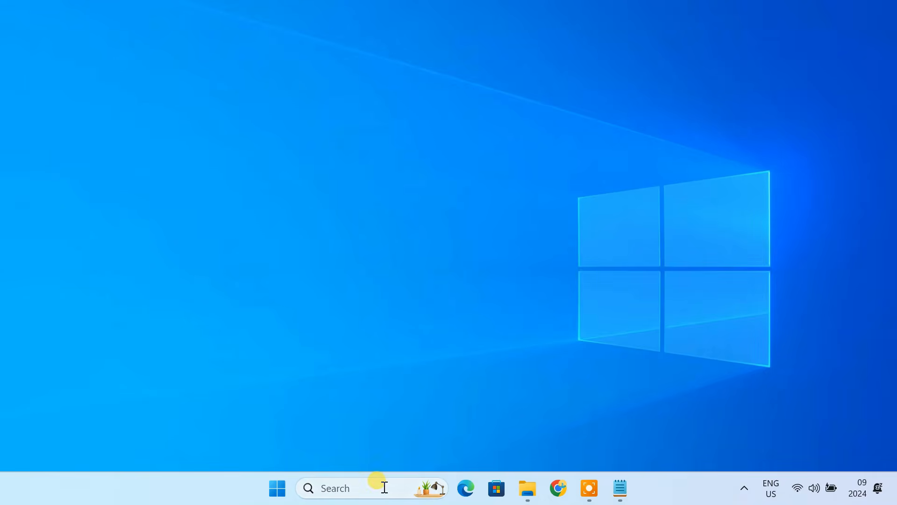
Step: Search Windows for cmd and run Command Prompt as administrator
click(383, 490)
text(cmd)
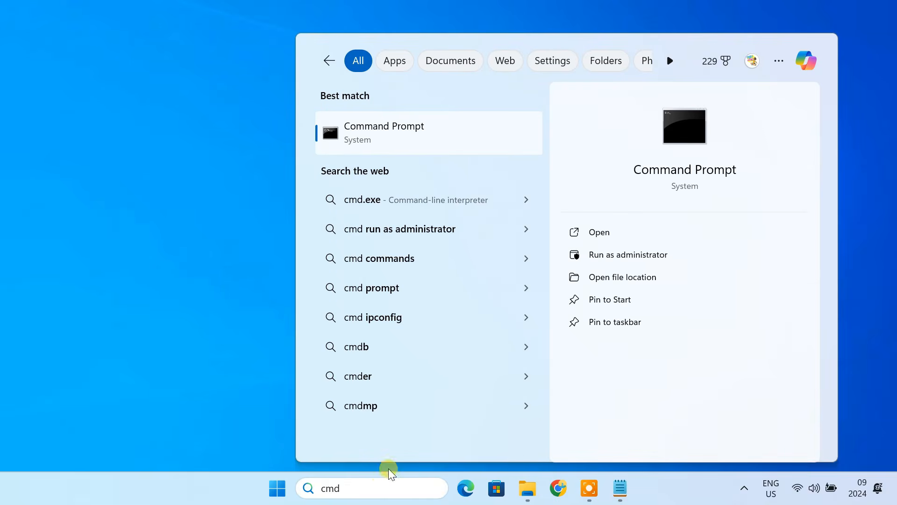
right_click(415, 136)
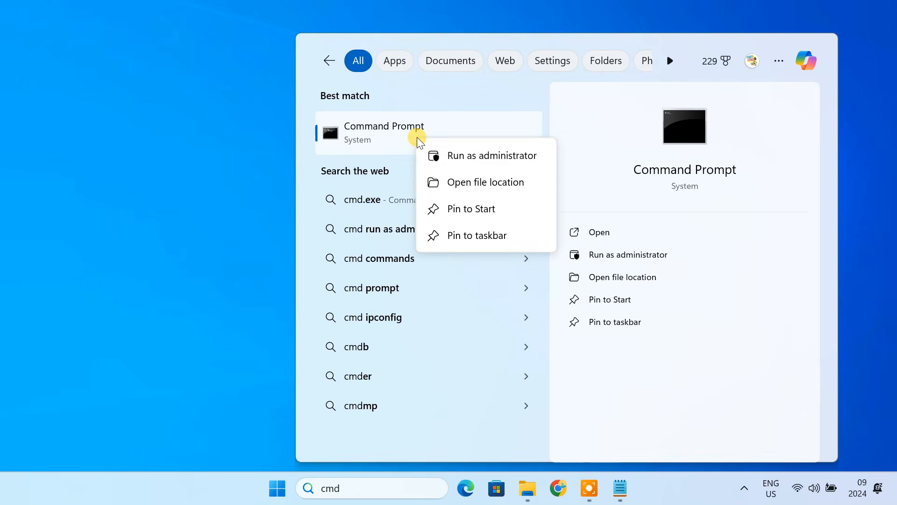
click(463, 157)
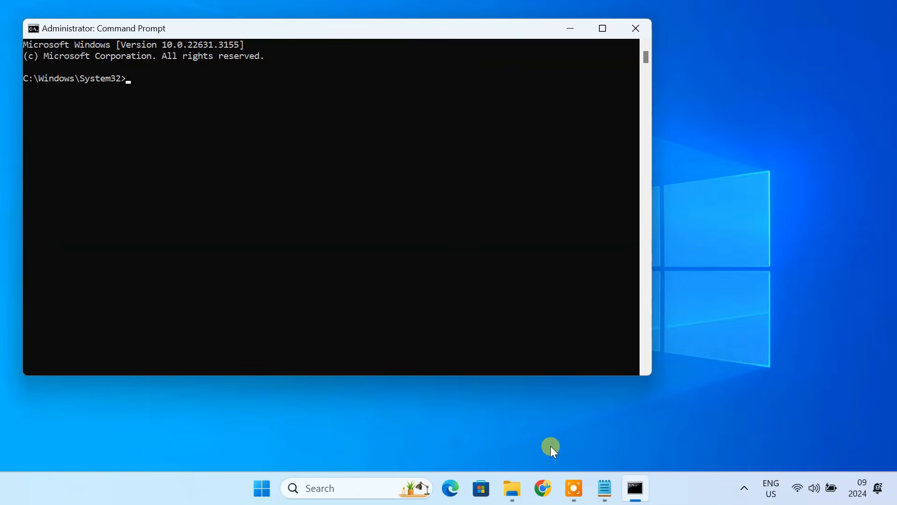
Step: Copy the command "bcdedit /set hypervisorlaunchtype off" from the open Notepad note and run it in the administrator Command Prompt
click(604, 490)
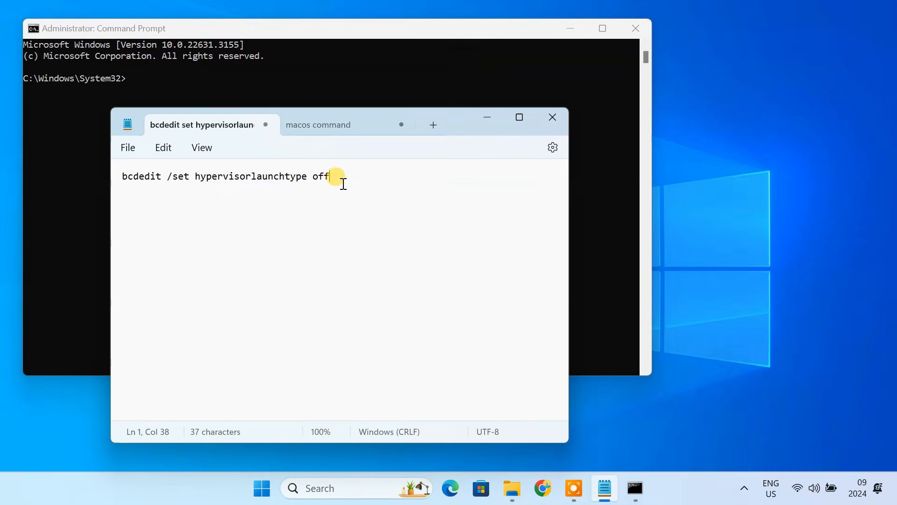
drag(341, 178, 126, 174)
key(ctrl+c)
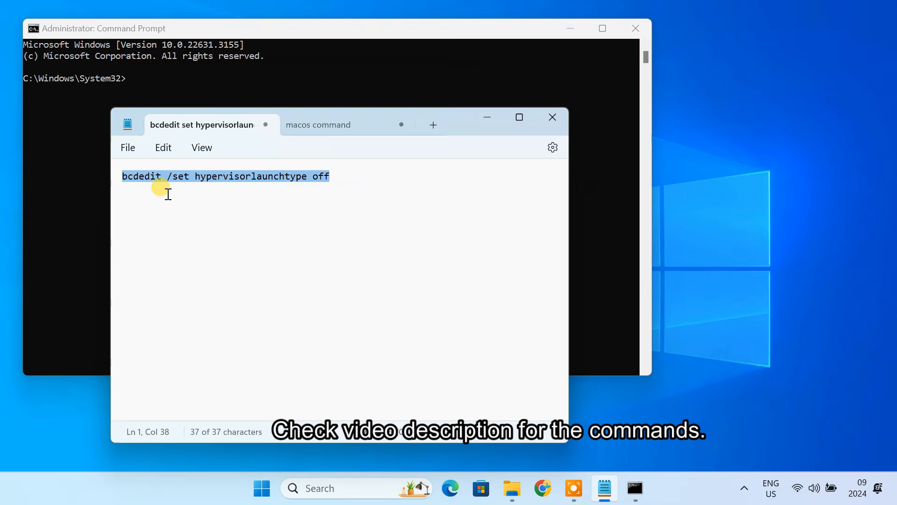
click(481, 117)
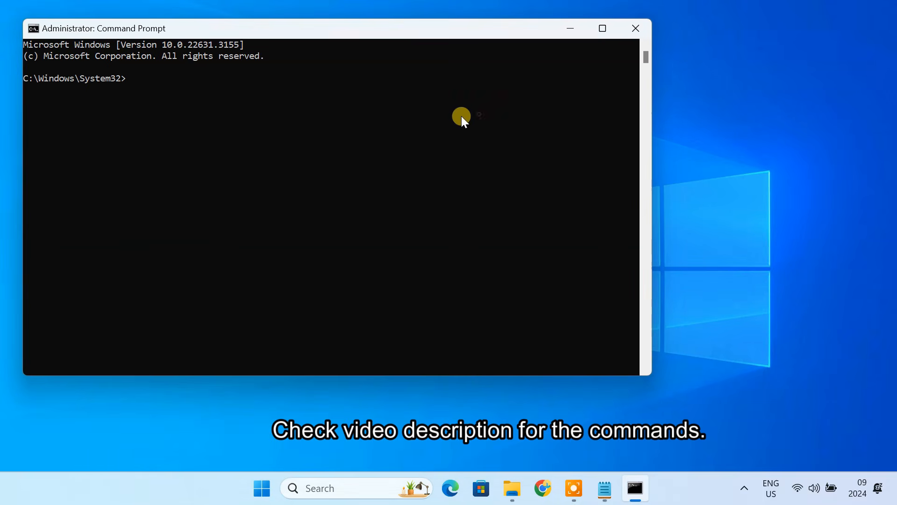
right_click(134, 96)
key(Return)
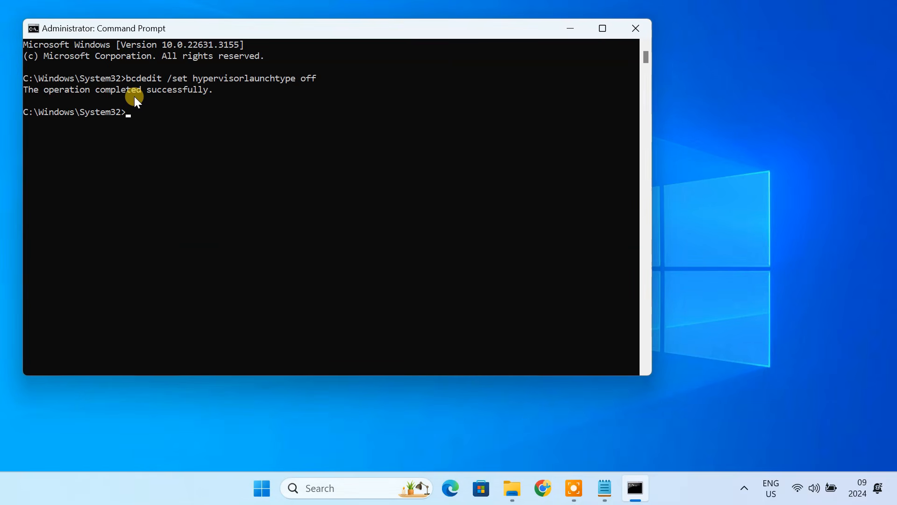
Step: Close the Command Prompt and open the computer's power options
click(636, 30)
click(286, 483)
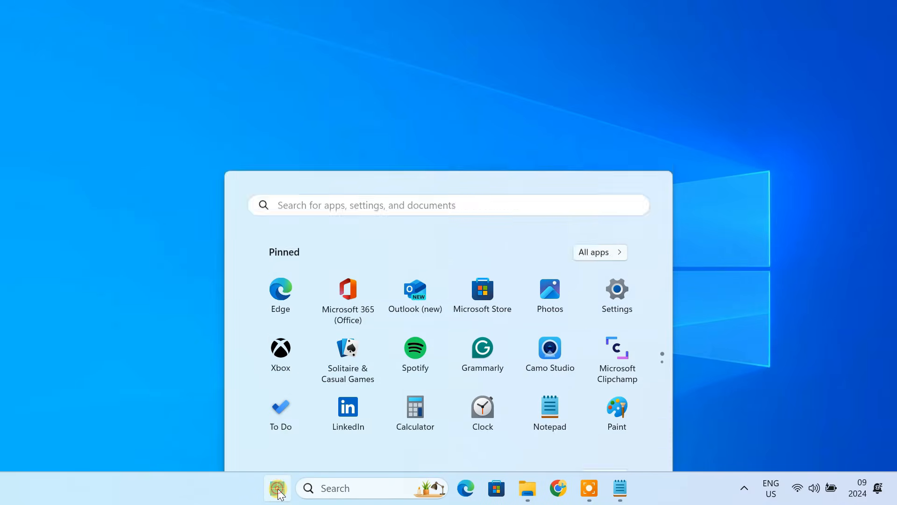
click(625, 441)
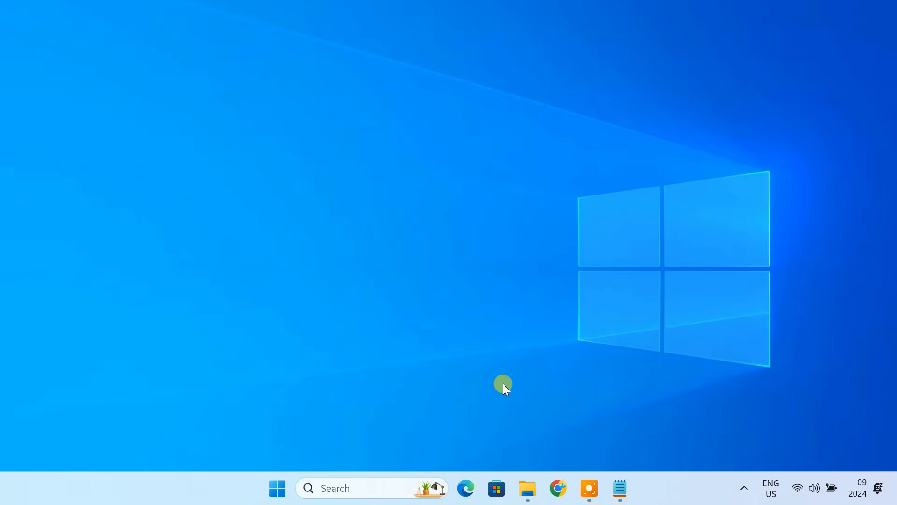
Step: Open Oracle VM VirtualBox and switch the manager from Extensions to the Welcome page
click(327, 488)
text(virt)
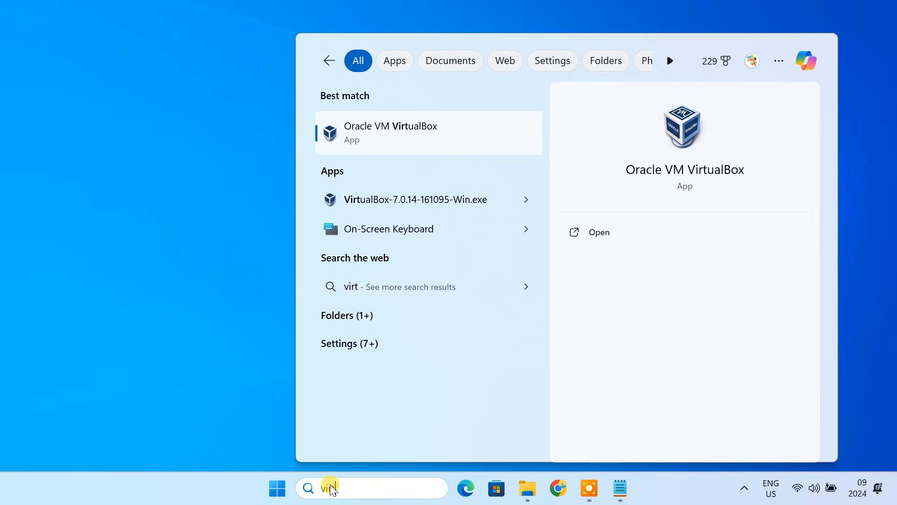
text(ual)
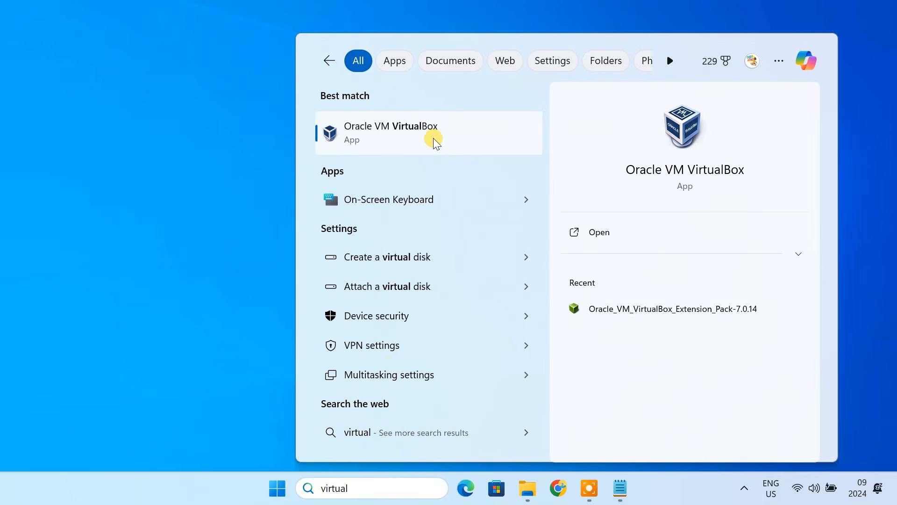
click(434, 141)
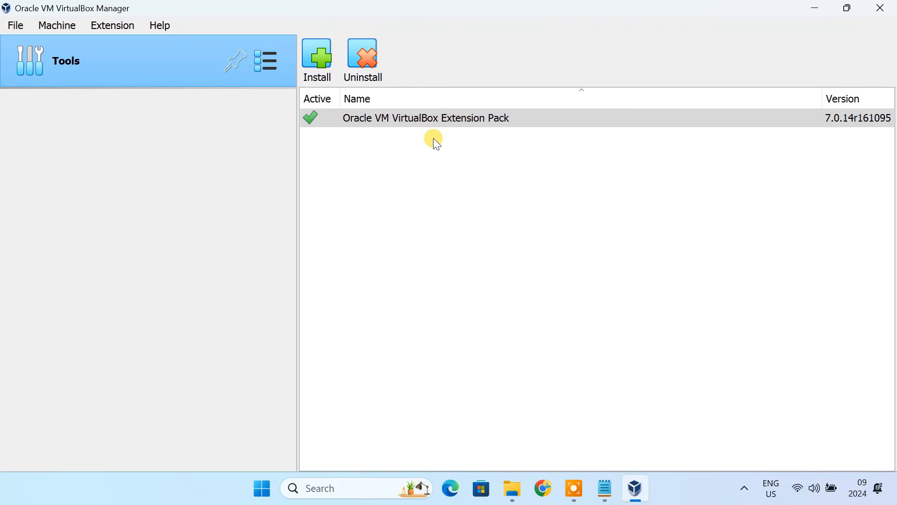
click(274, 68)
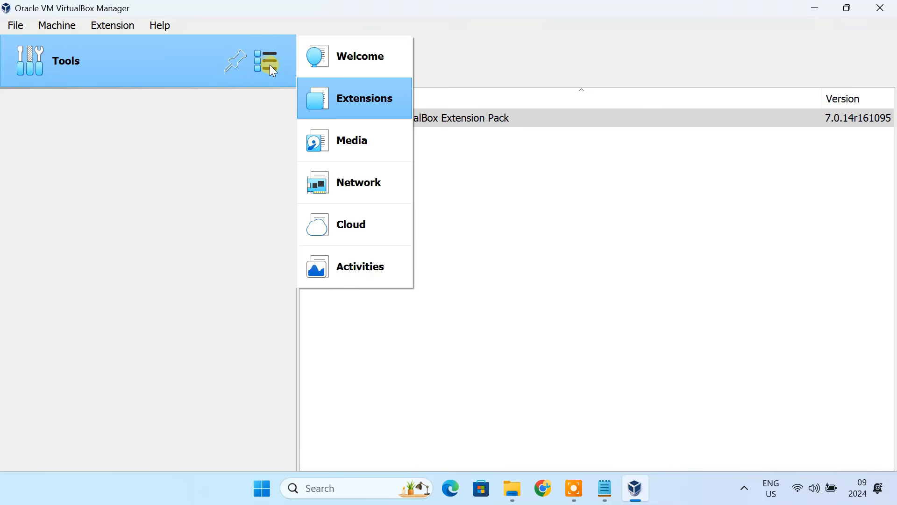
click(369, 58)
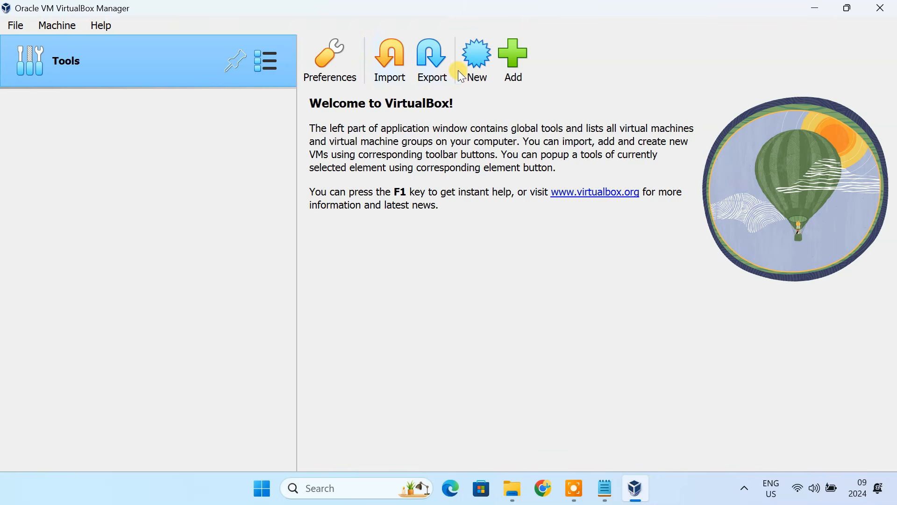
Step: Start a new virtual machine named macOS and select BigSur_11.7.1.iso from the Downloads folder as its ISO image
click(475, 61)
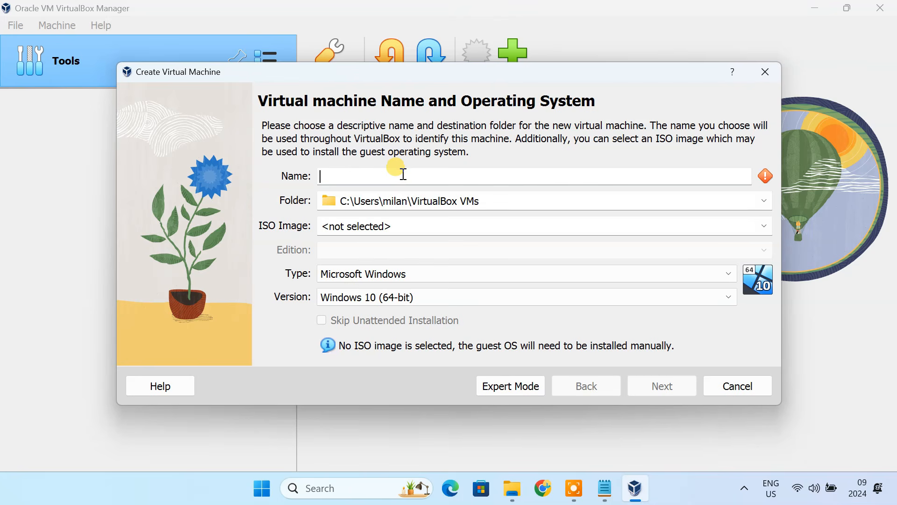
text(macOS)
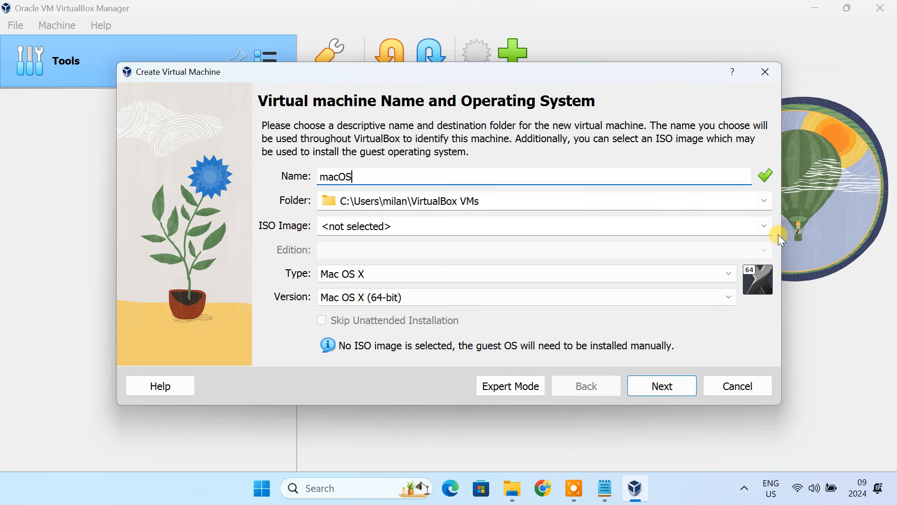
click(765, 228)
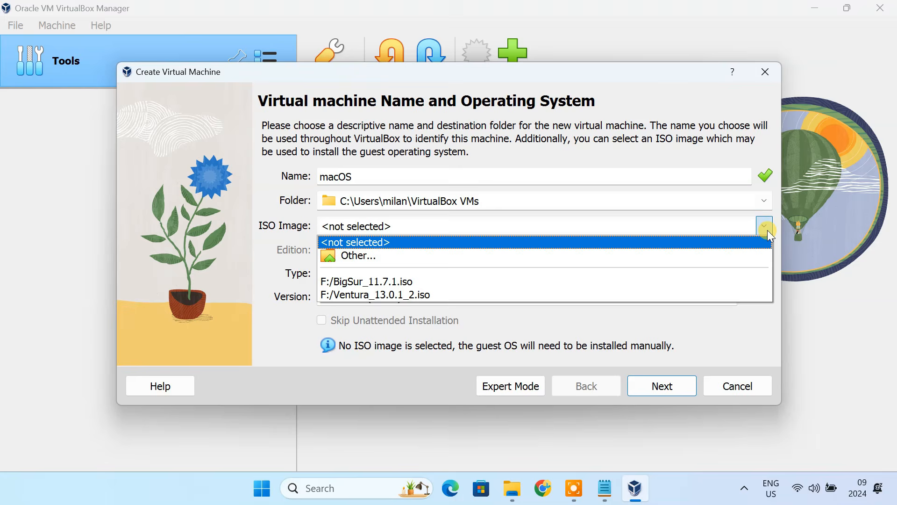
click(483, 255)
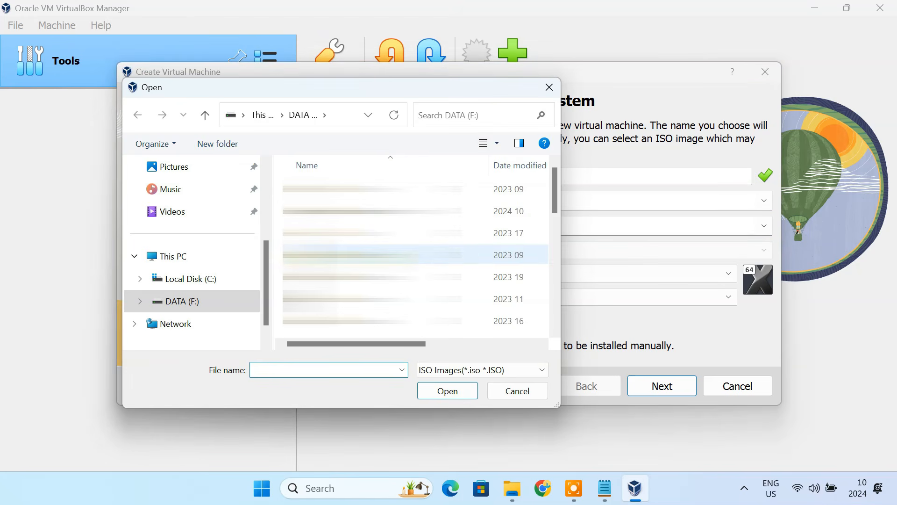
scroll(248, 248, up, 5)
click(198, 262)
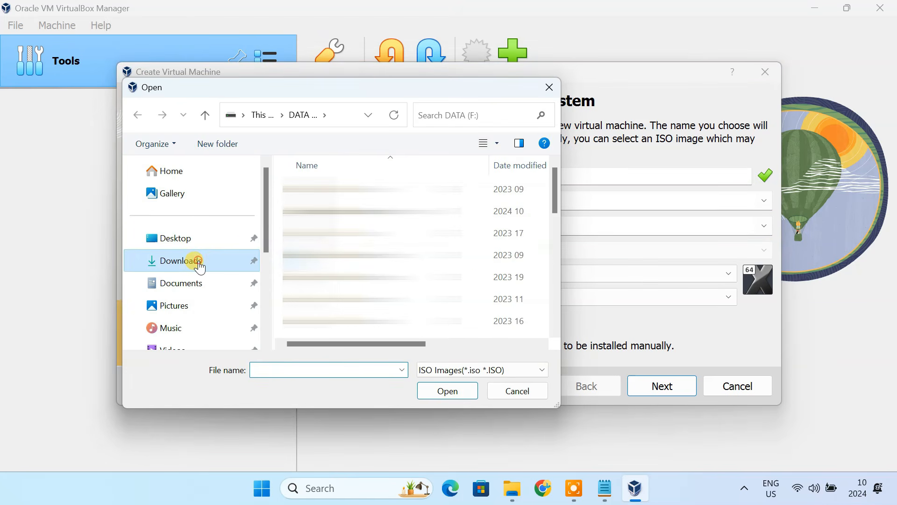
click(343, 213)
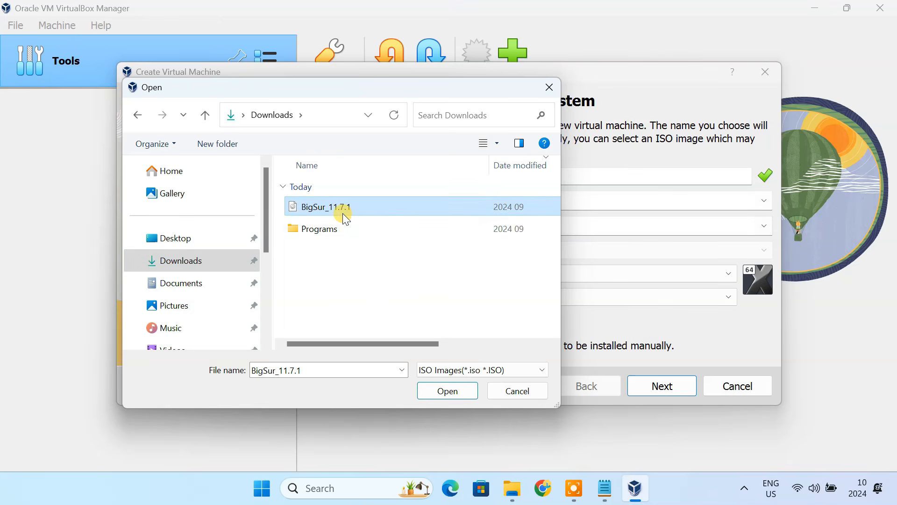
click(448, 391)
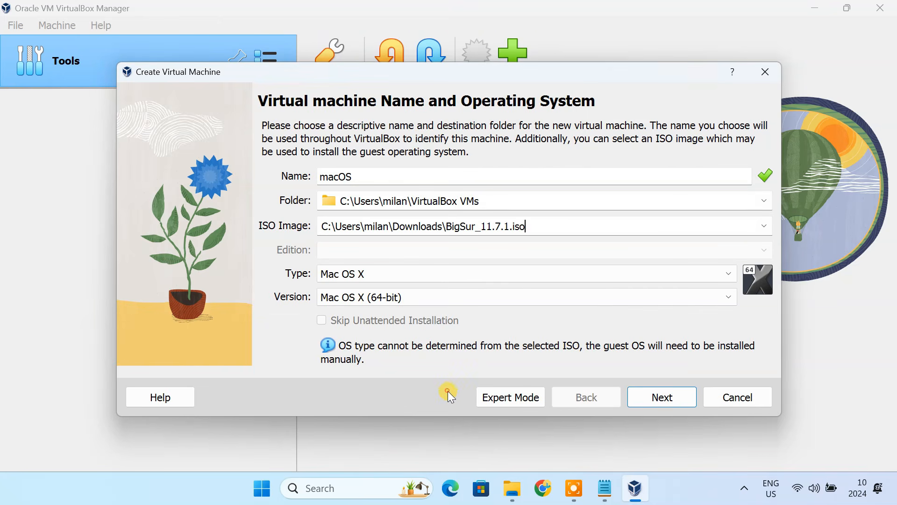
Step: Keep Mac OS X as the type and Mac OS X (64-bit) as the version, and continue to the hardware settings
click(374, 273)
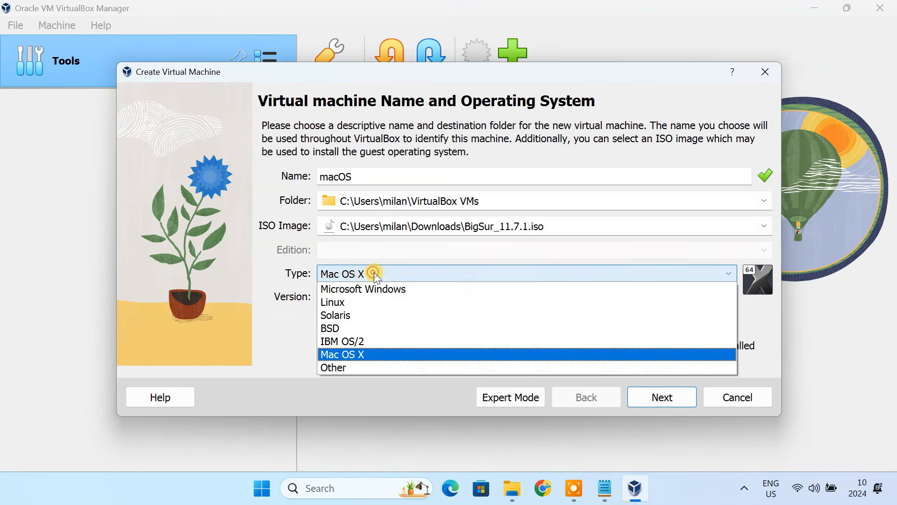
click(376, 276)
click(395, 298)
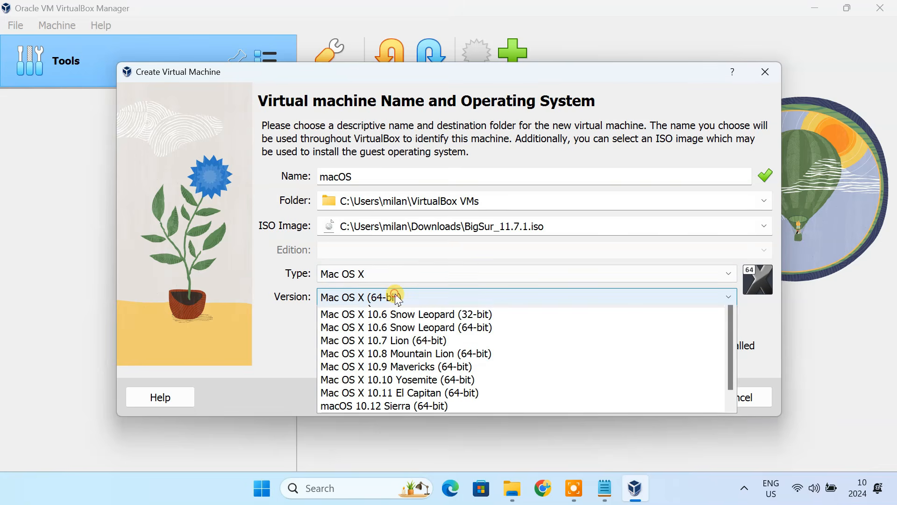
click(402, 325)
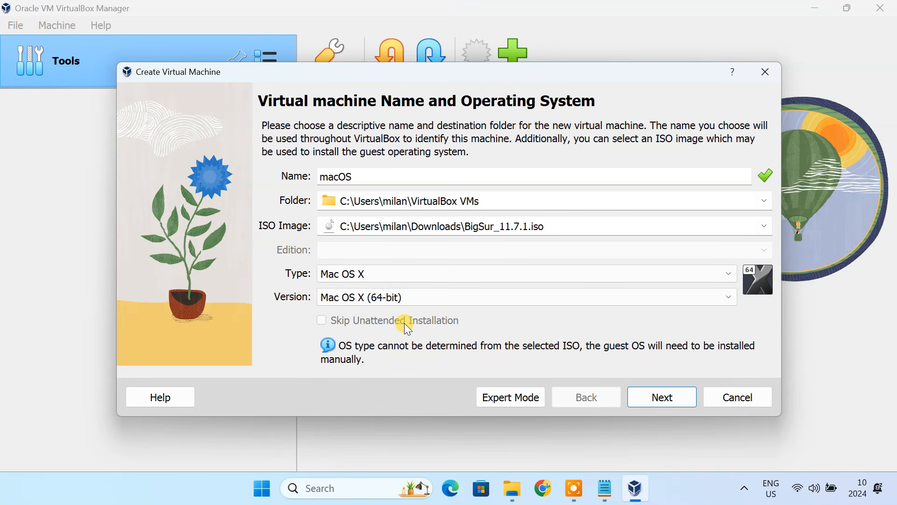
click(651, 398)
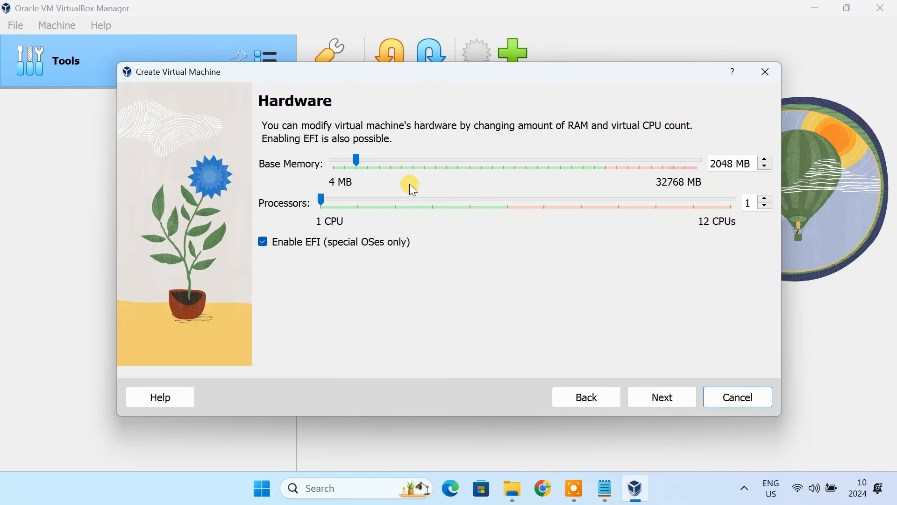
Step: Set the virtual machine's base memory to 12417 MB and its processors to 6, and continue to the virtual hard disk settings
click(357, 162)
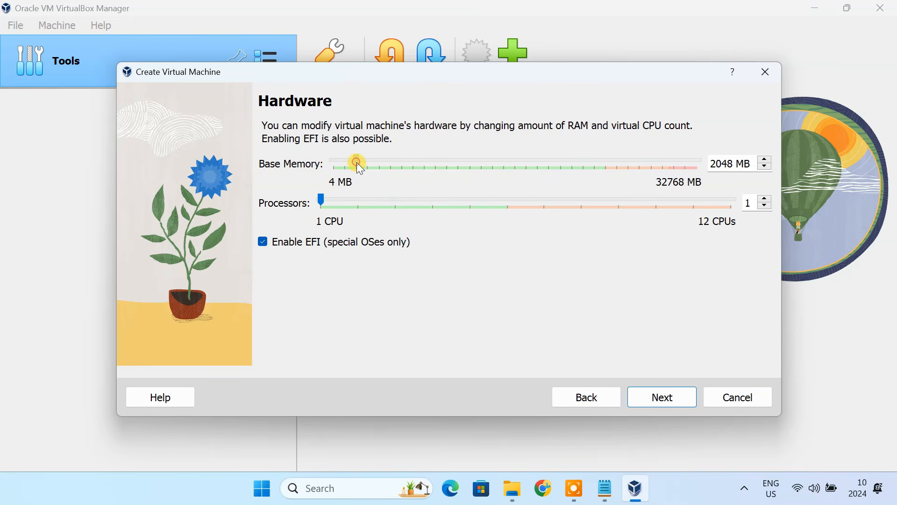
drag(390, 166, 458, 168)
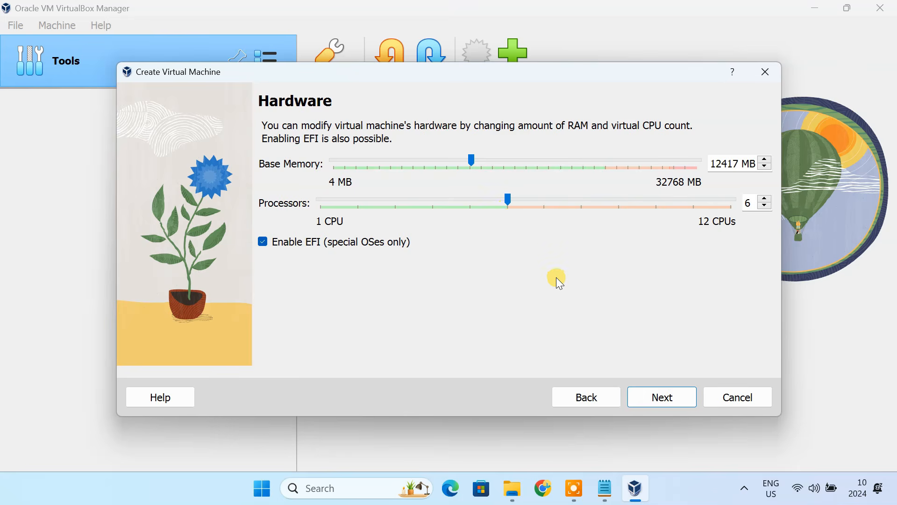
click(650, 395)
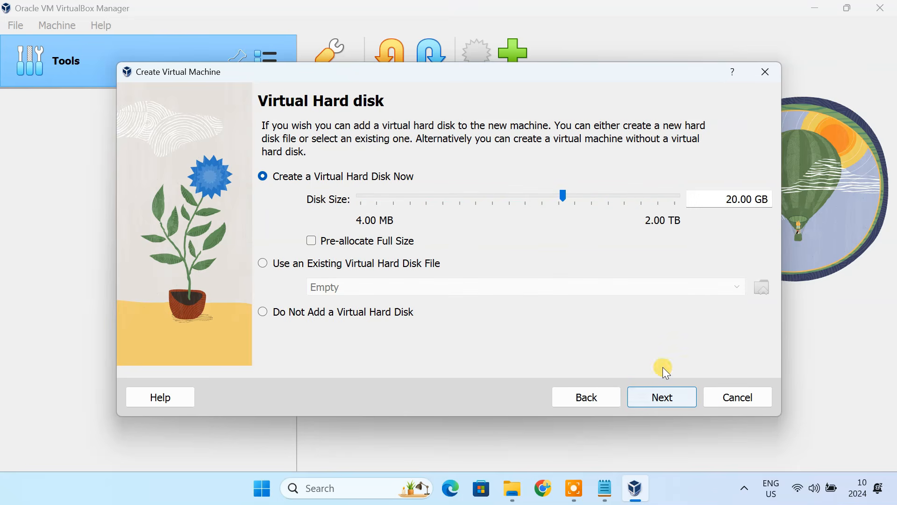
Step: Check the free drive space in File Explorer, then set the virtual hard disk size to 150 GB and finish creating the machine
drag(720, 201, 752, 202)
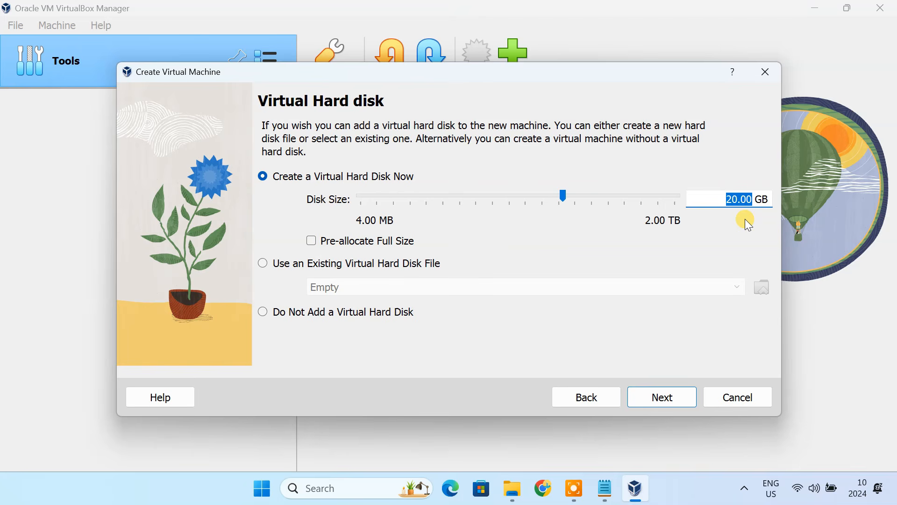
click(512, 489)
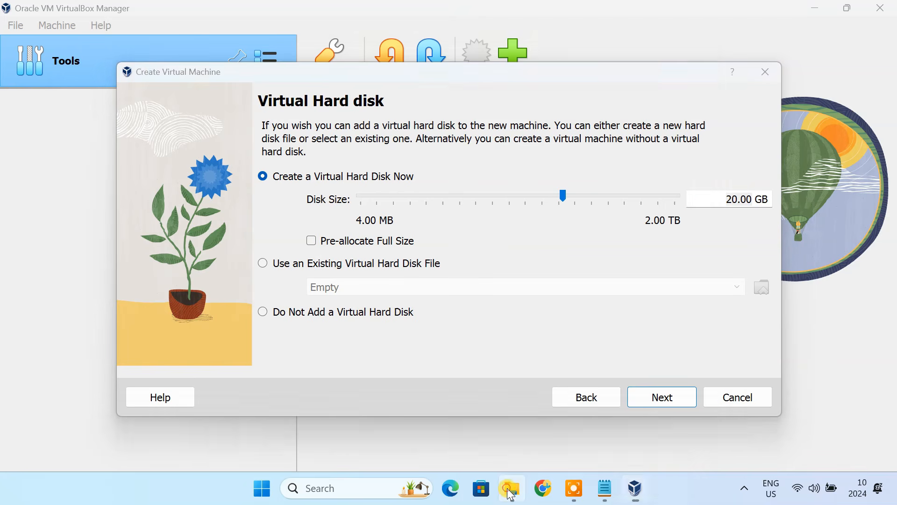
click(236, 391)
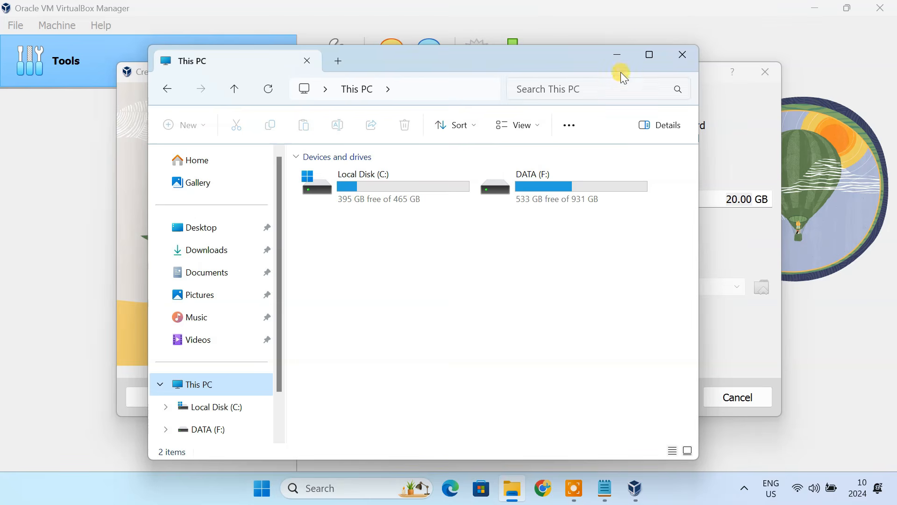
click(618, 56)
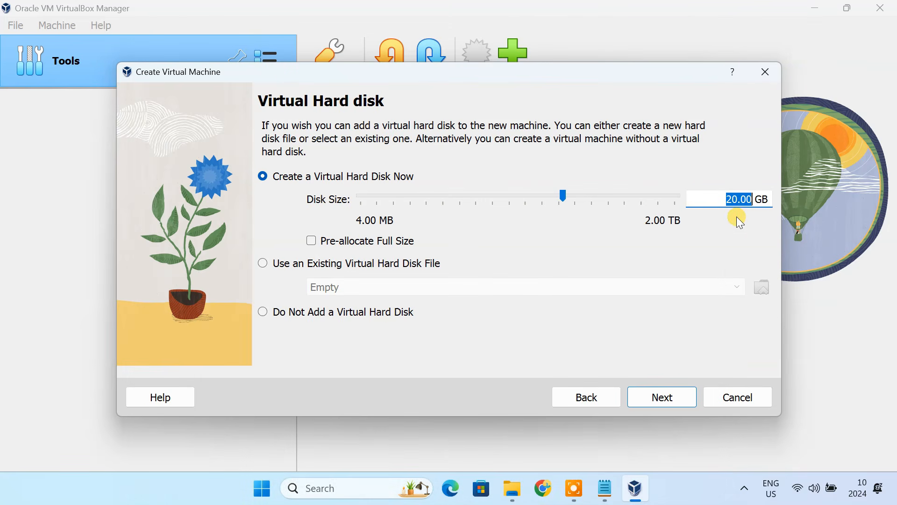
text(150)
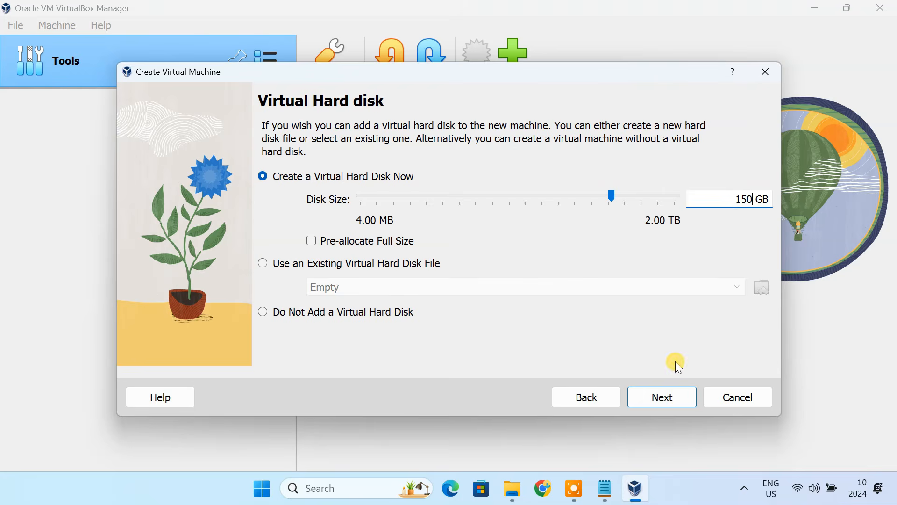
click(669, 397)
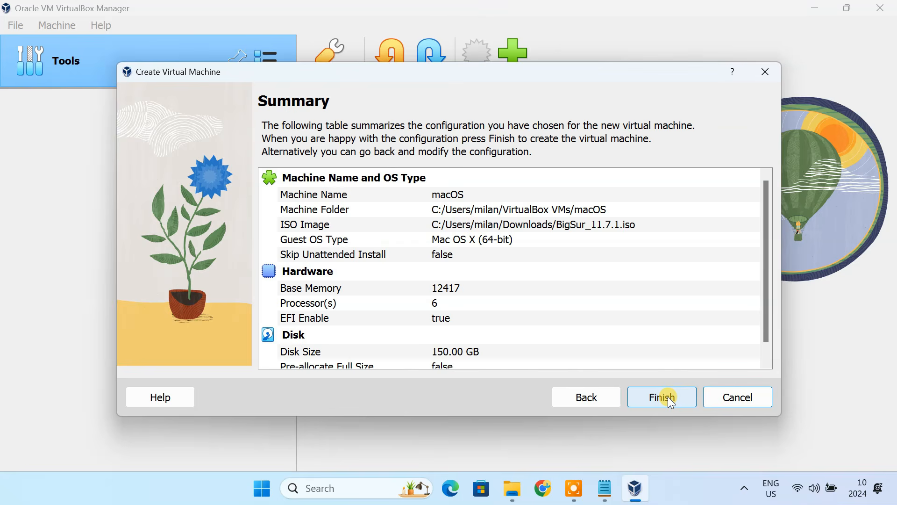
click(668, 396)
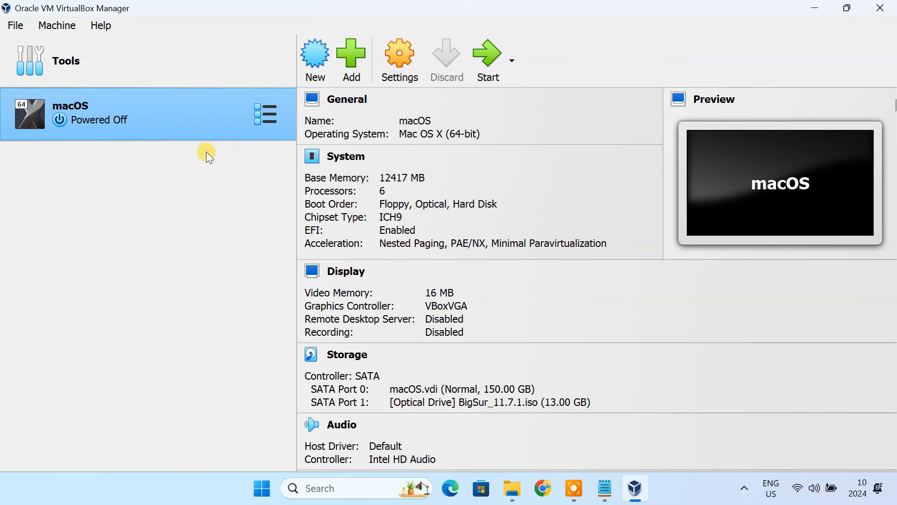
Step: In the macOS machine's settings, exclude Floppy from the boot order and give the display 128 MB video memory with 3D acceleration
click(395, 69)
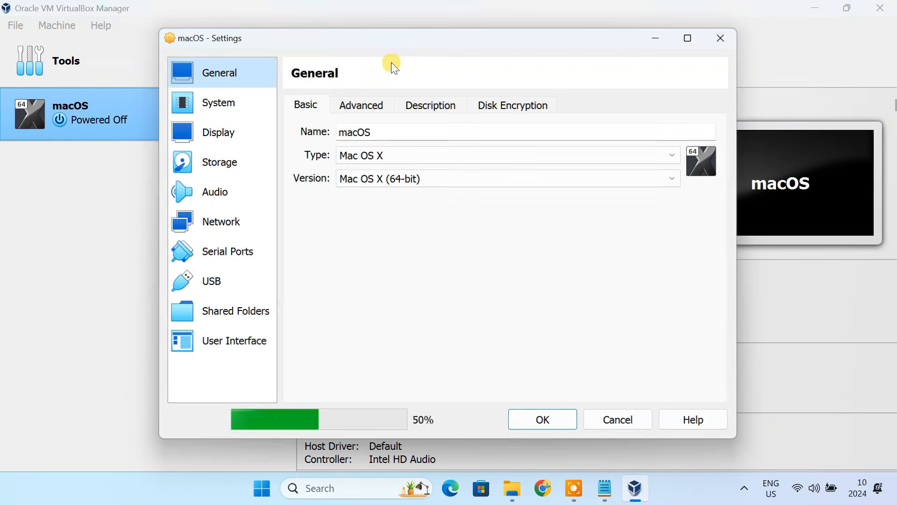
click(232, 103)
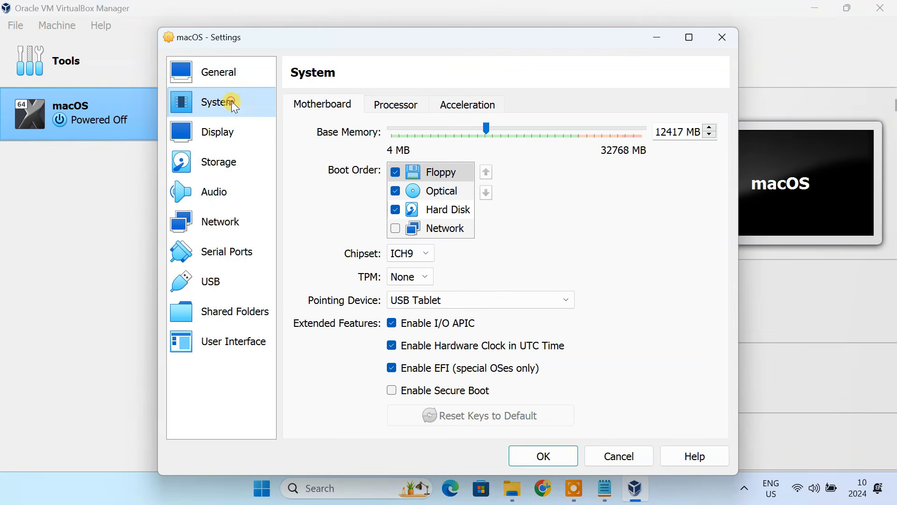
click(395, 174)
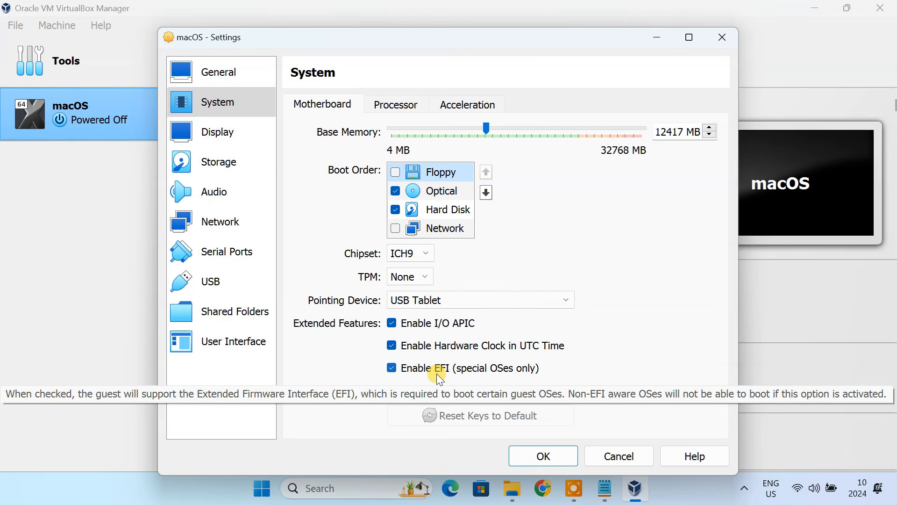
click(237, 136)
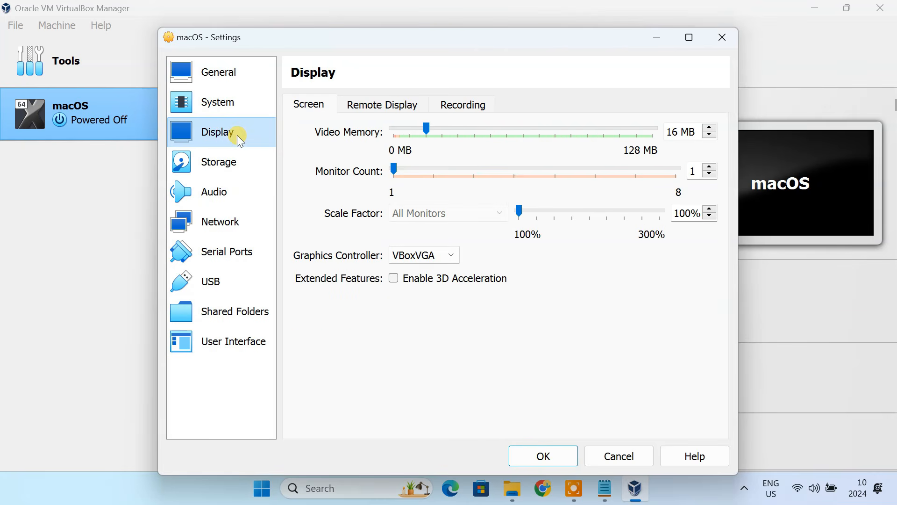
drag(427, 128, 666, 137)
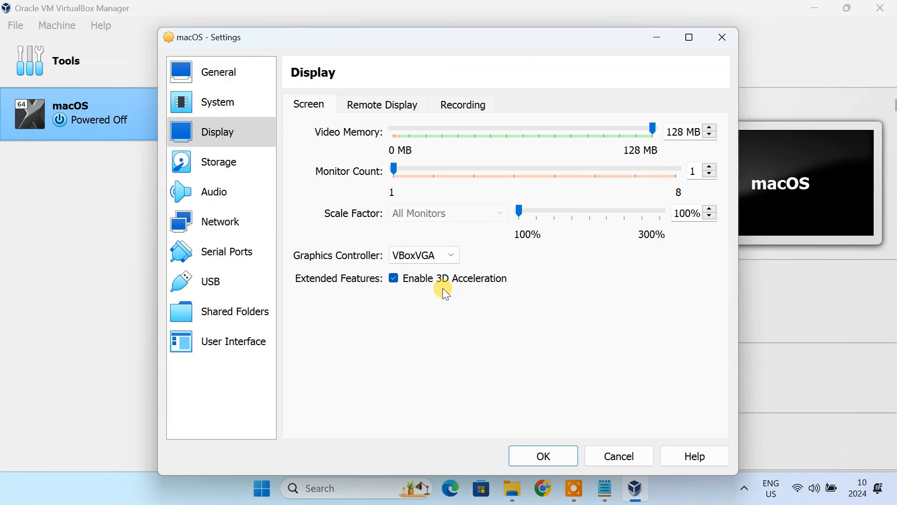
Step: Enable network Adapter 2 and attach it as a Bridged Adapter using Intel(R) Wireless-AC 9560 160MHz
click(245, 221)
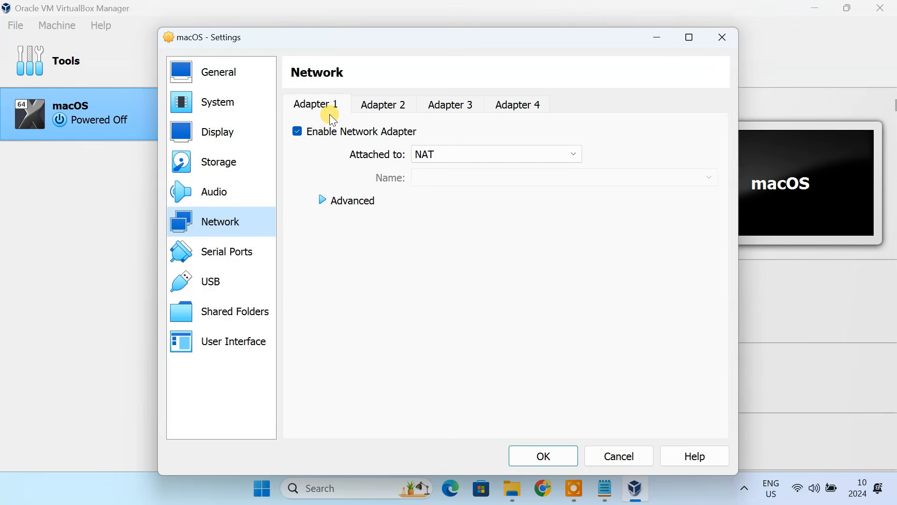
click(378, 108)
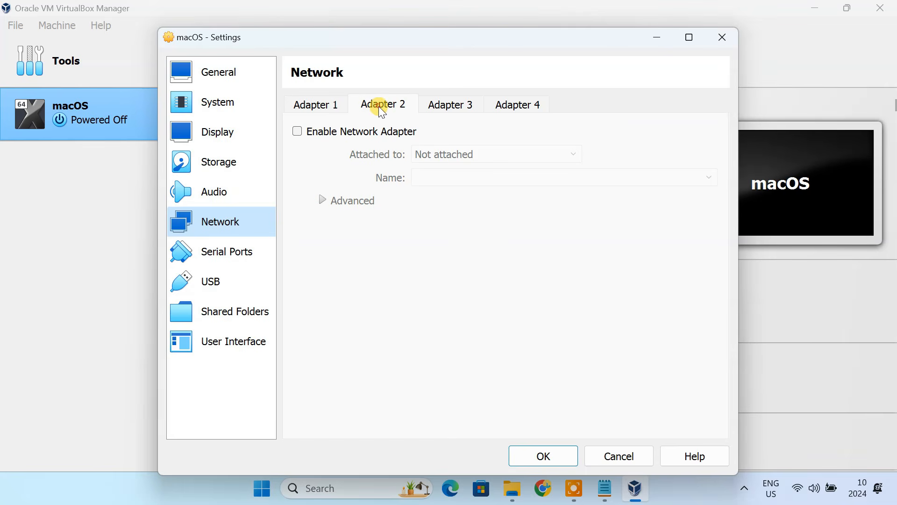
click(298, 132)
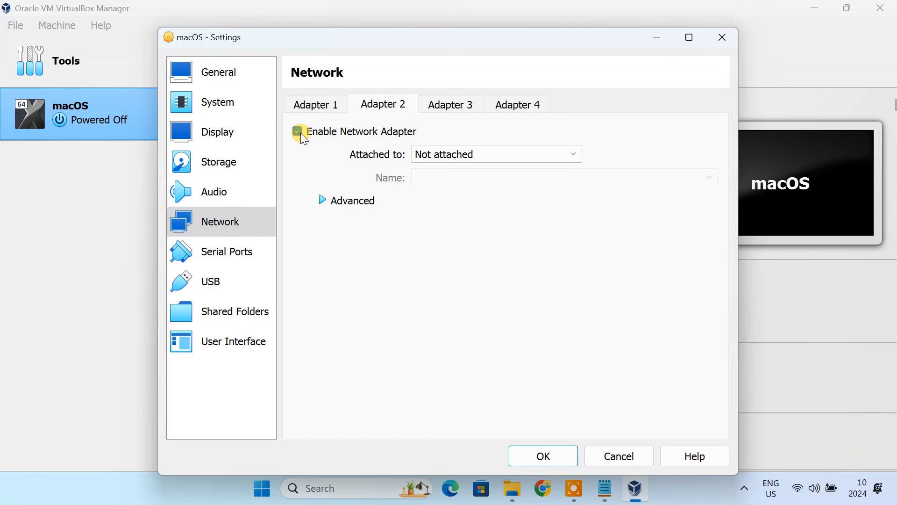
click(434, 155)
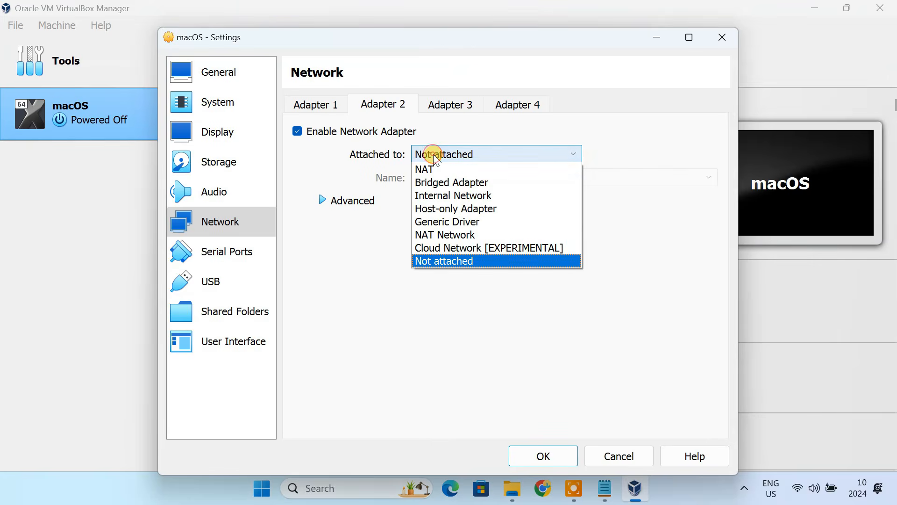
click(457, 182)
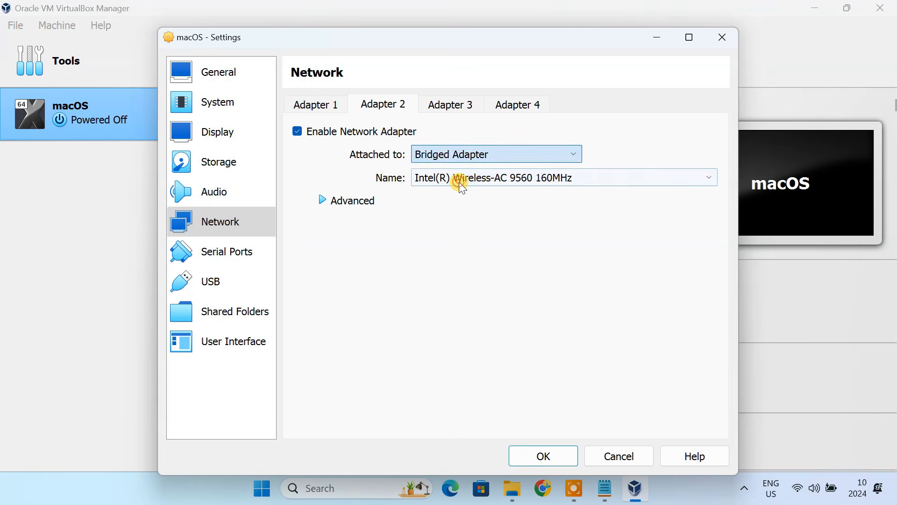
click(460, 185)
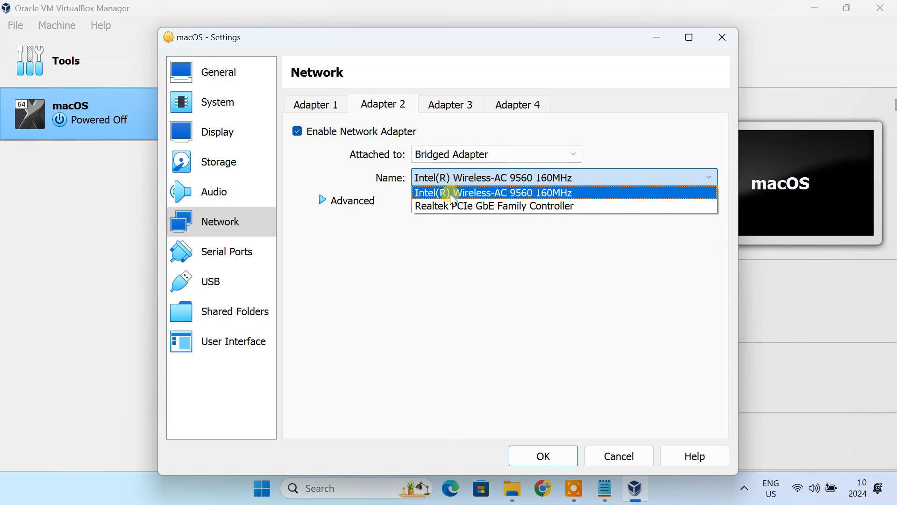
click(450, 193)
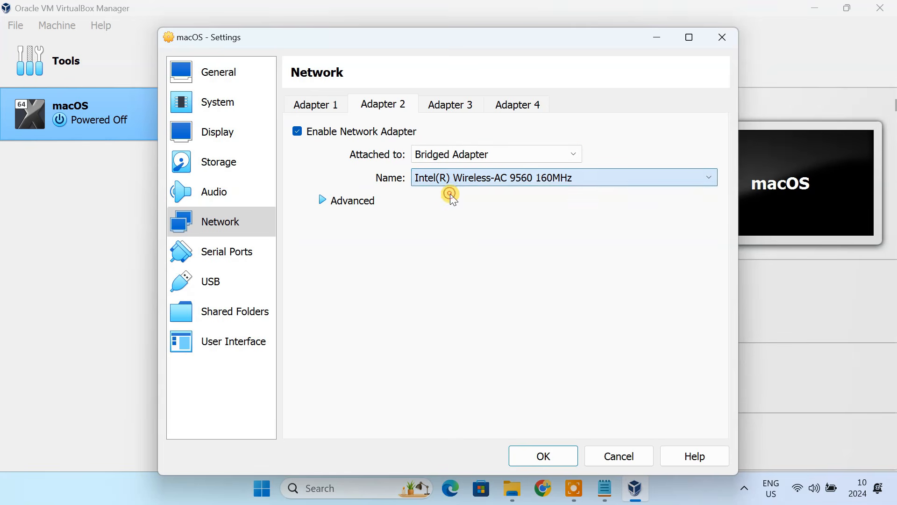
Step: Set the USB controller to USB 3.0 (xHCI) and save the machine's settings
click(239, 283)
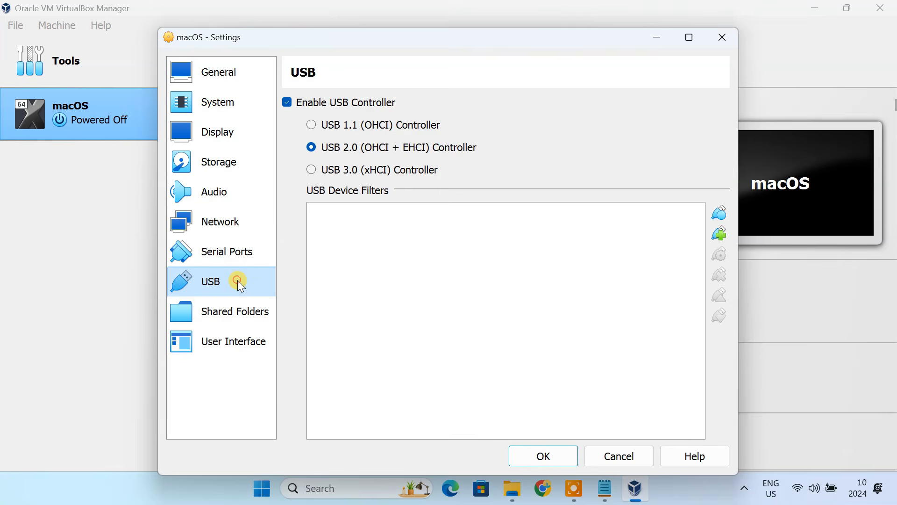
click(312, 170)
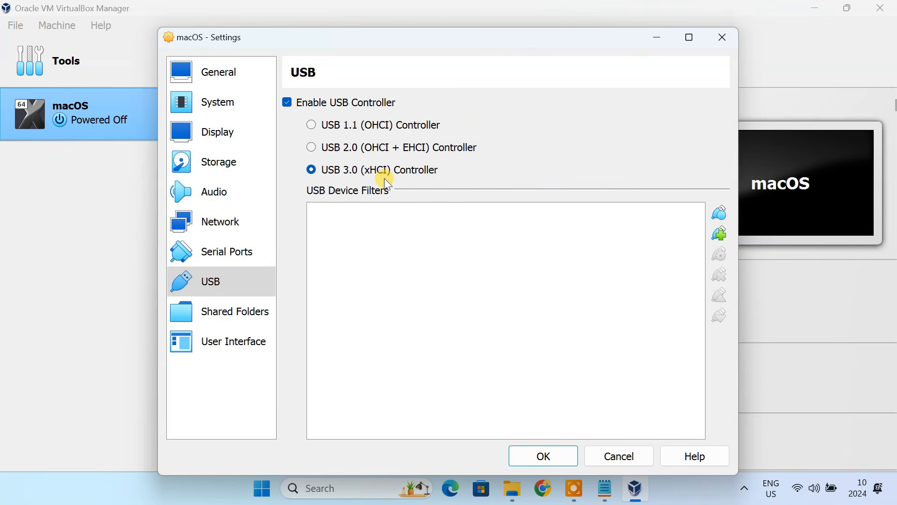
click(535, 452)
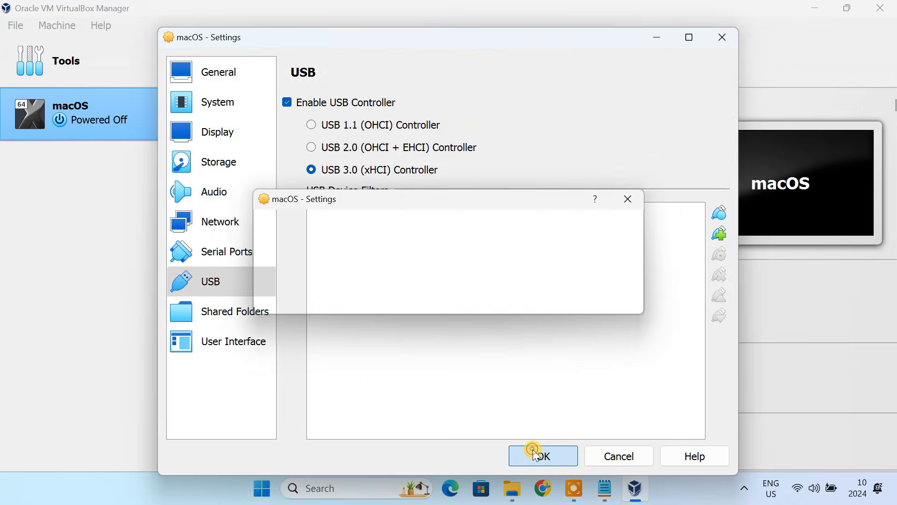
Step: Look over the macos command file in Notepad, close VirtualBox, and open Command Prompt as administrator
click(602, 490)
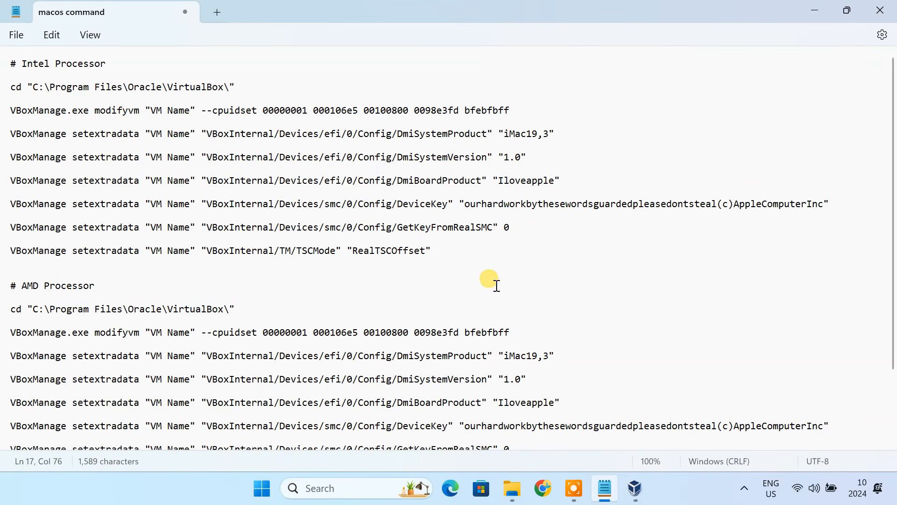
click(812, 13)
click(881, 9)
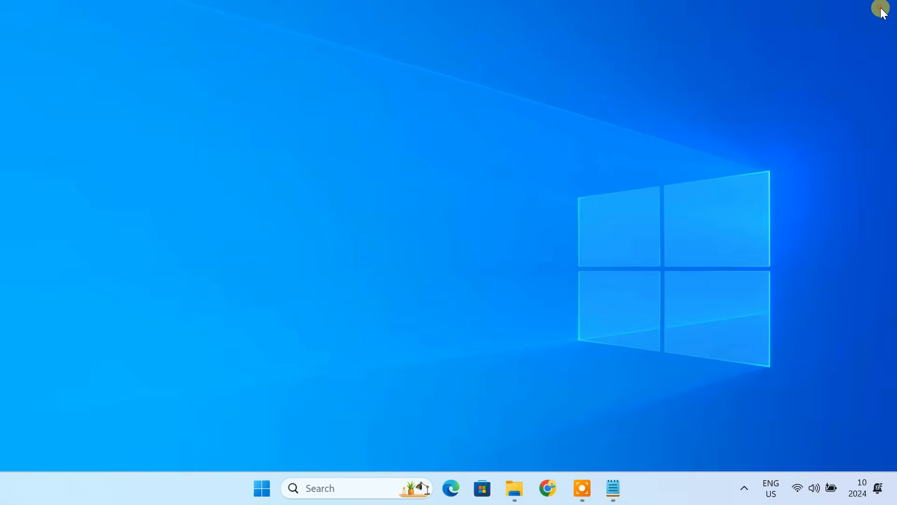
click(363, 489)
text(cmd)
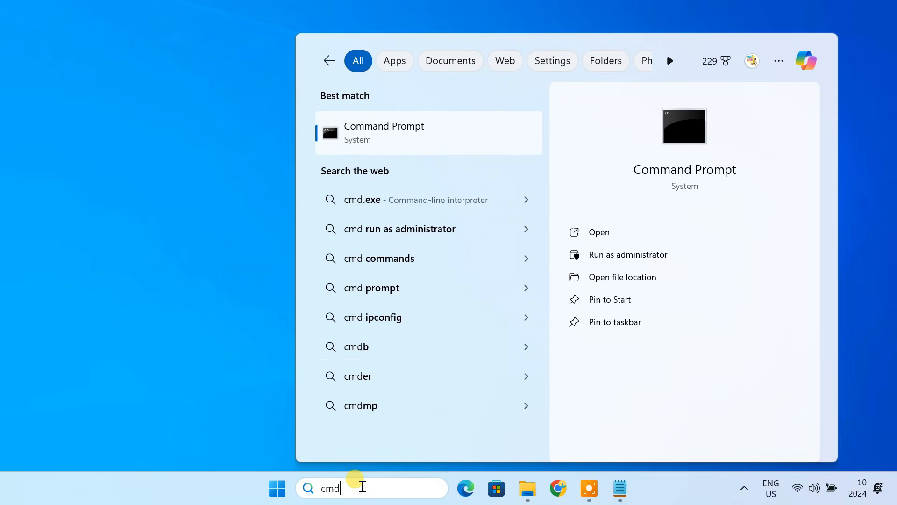
right_click(444, 130)
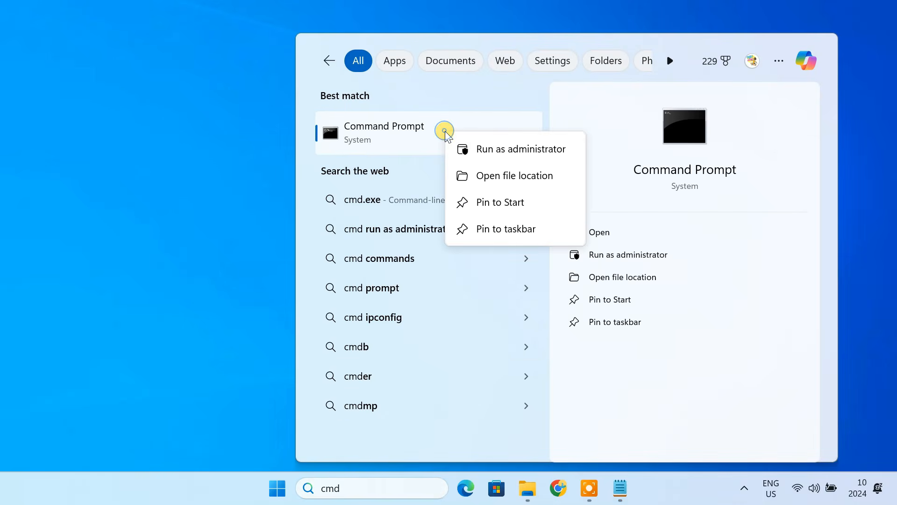
click(491, 150)
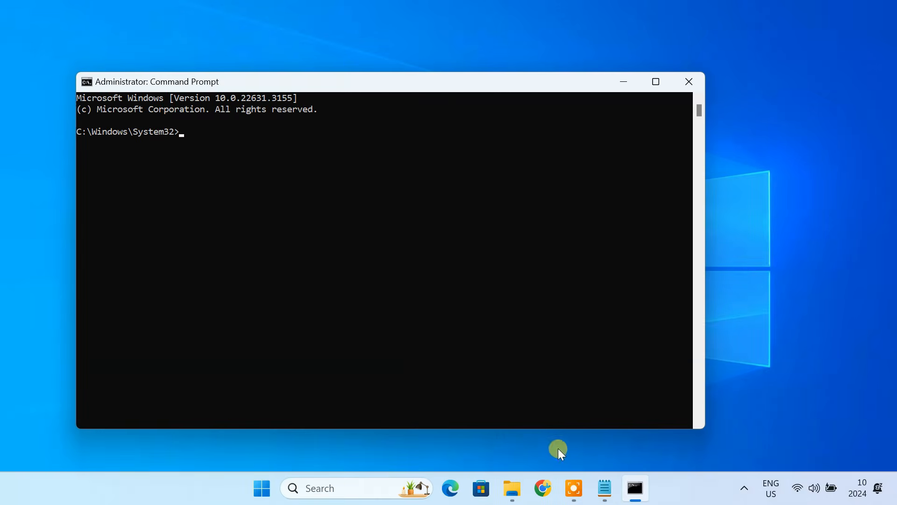
Step: Switch to Notepad and replace every occurrence of "VM Name" with "macOS" in the macos command file
click(603, 495)
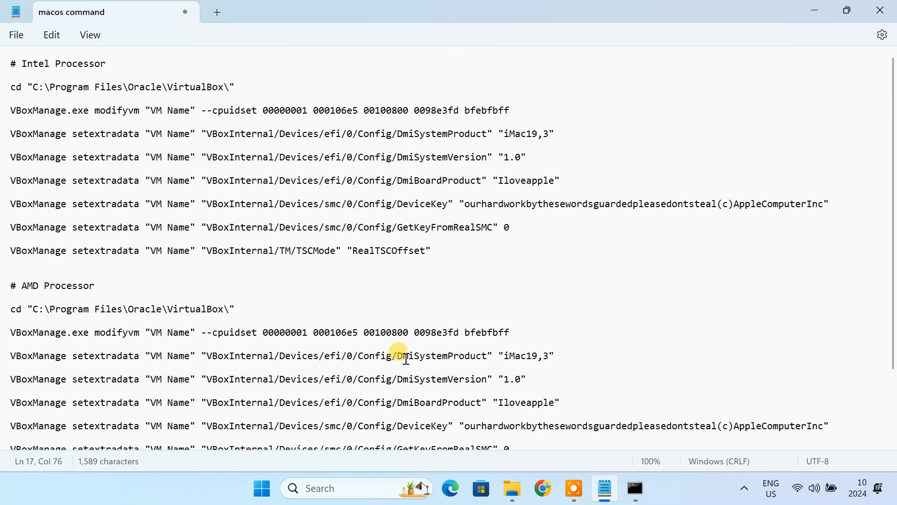
drag(150, 111, 190, 135)
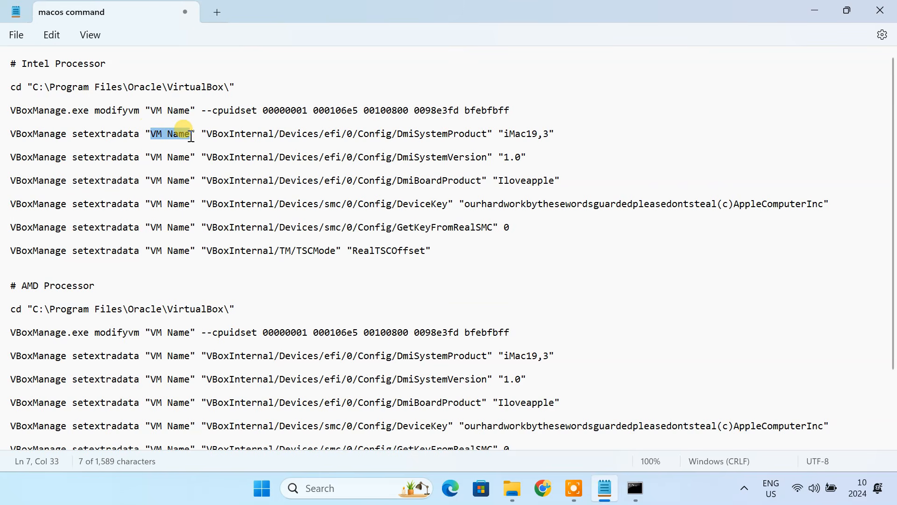
click(50, 35)
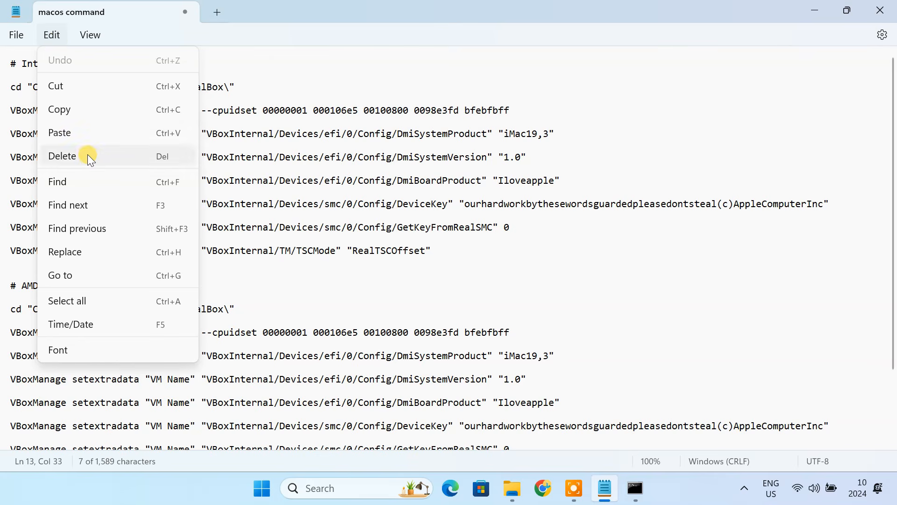
click(97, 180)
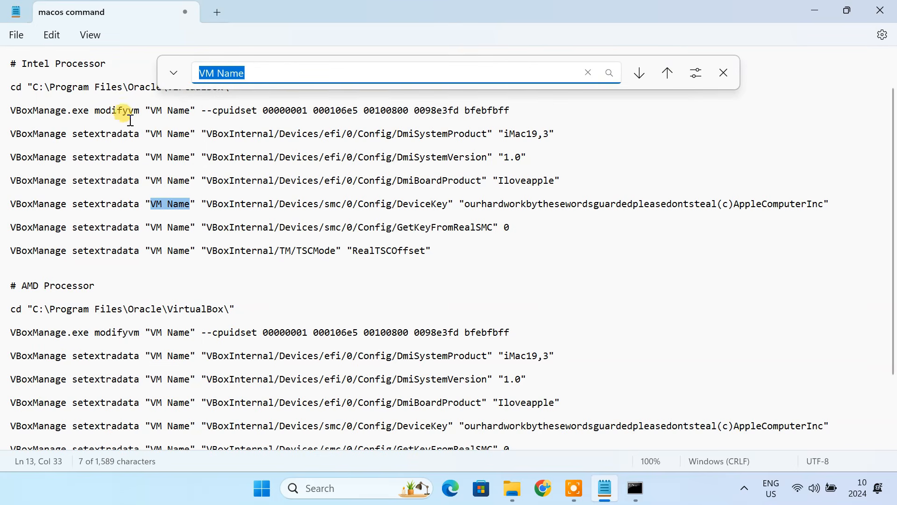
click(173, 73)
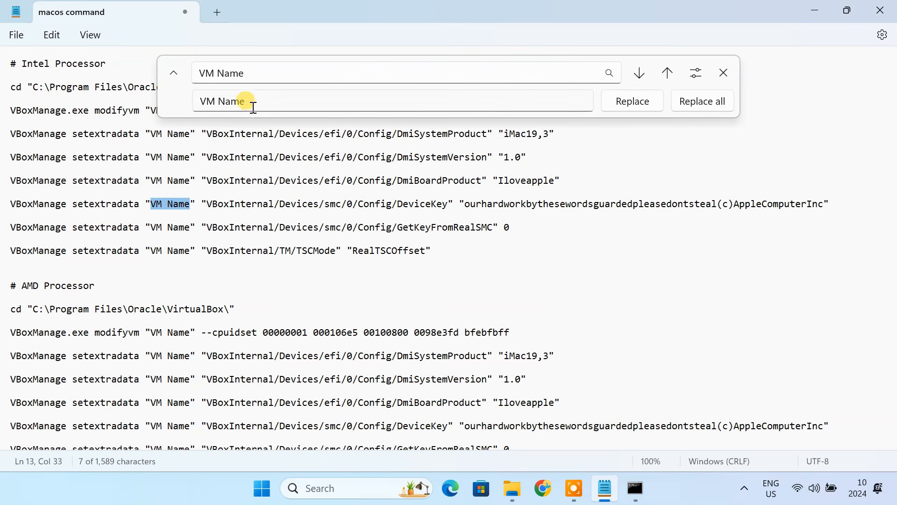
click(253, 104)
key(ctrl+a)
key(BackSpace)
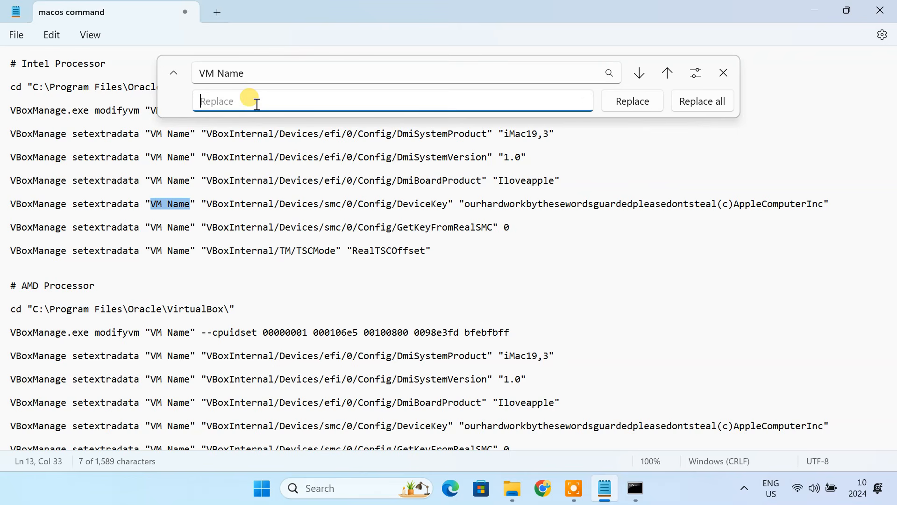
text(macOS)
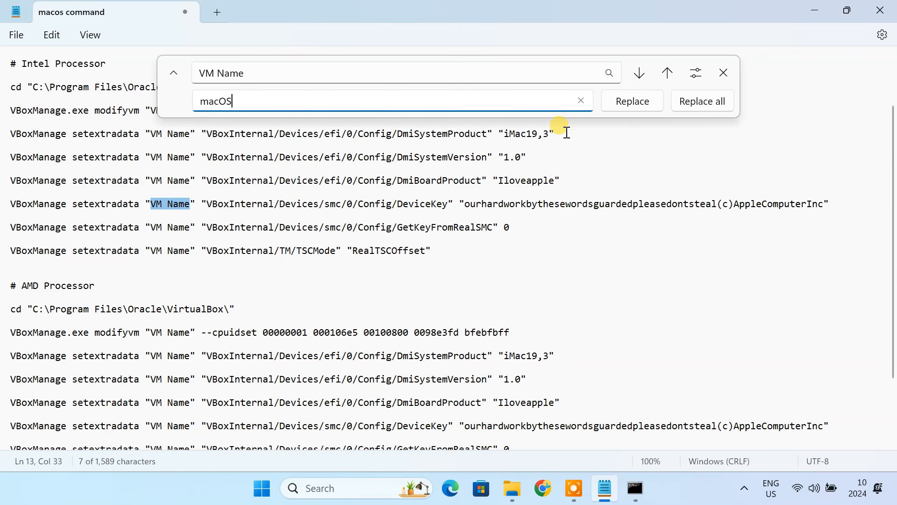
click(711, 104)
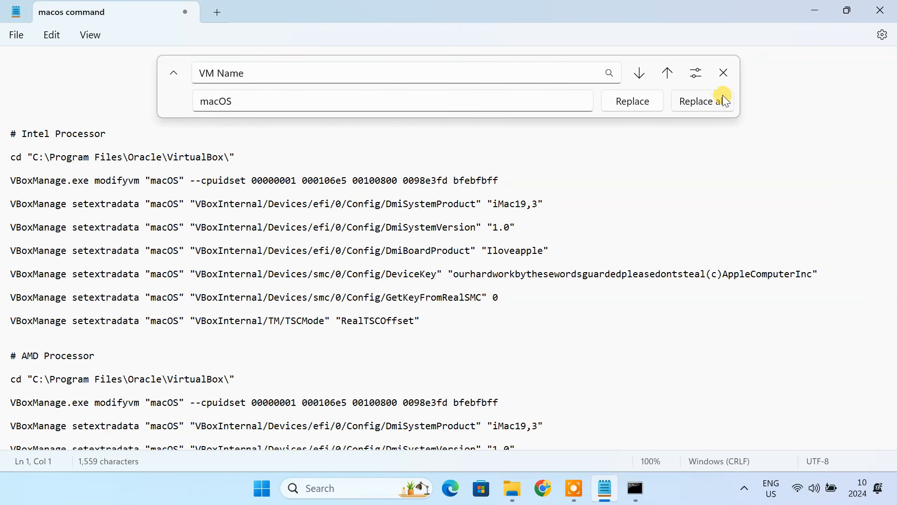
Step: Copy the command block under the Intel Processor heading, from the cd line through the TSCMode line
click(726, 72)
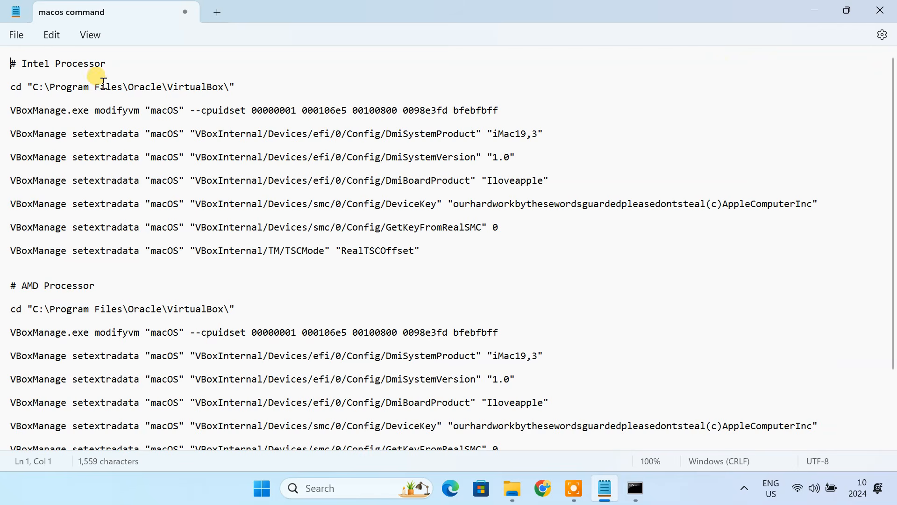
drag(20, 63, 108, 64)
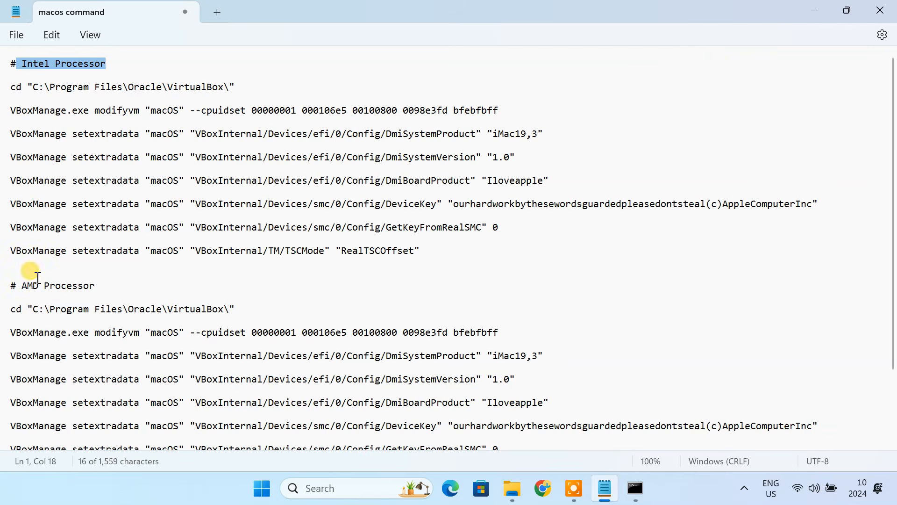
click(22, 286)
drag(25, 293, 114, 284)
click(115, 285)
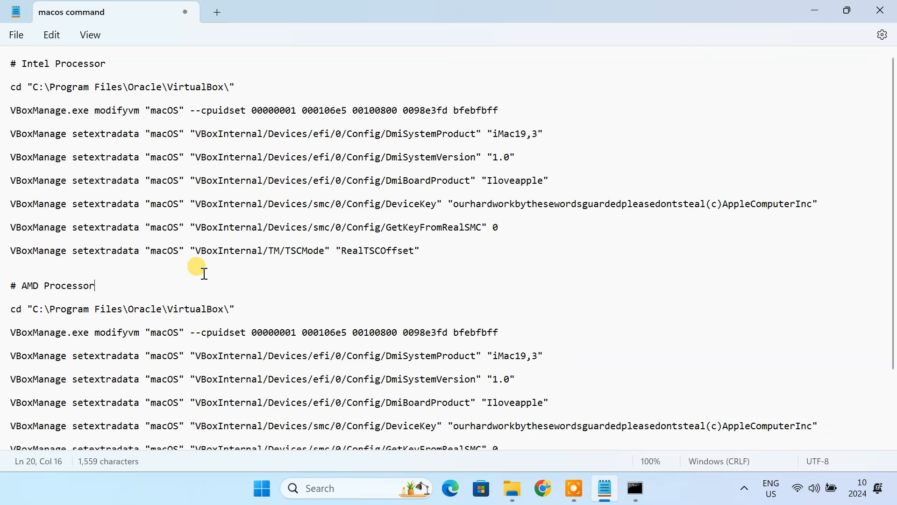
drag(434, 253, 7, 89)
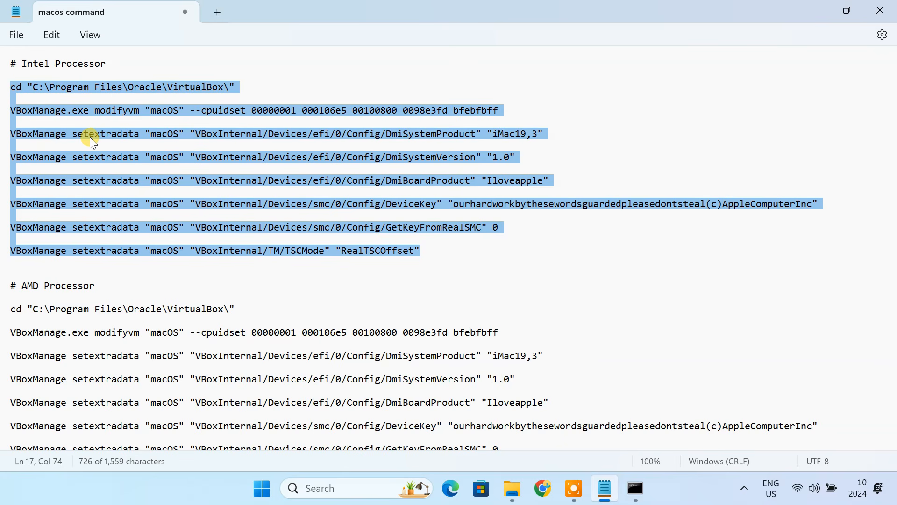
Step: Close Notepad, run the copied Intel commands in the administrator Command Prompt, and close it
click(881, 11)
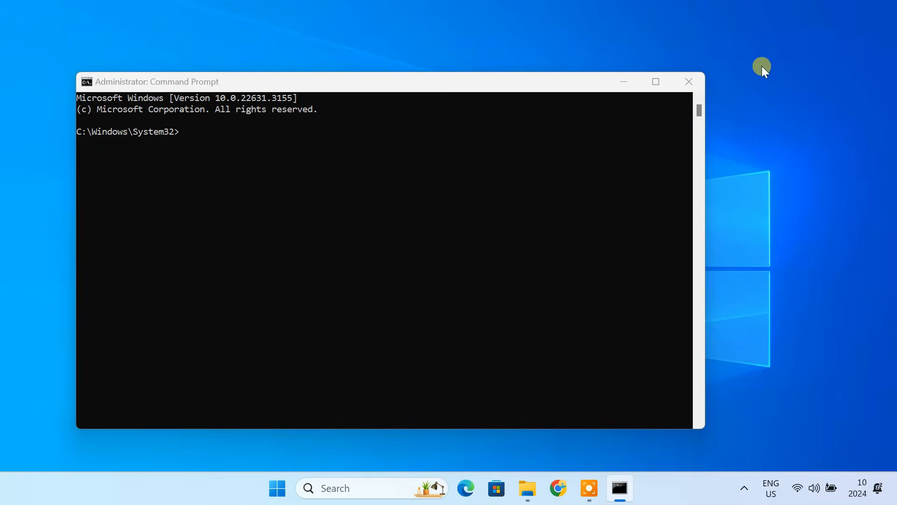
right_click(218, 147)
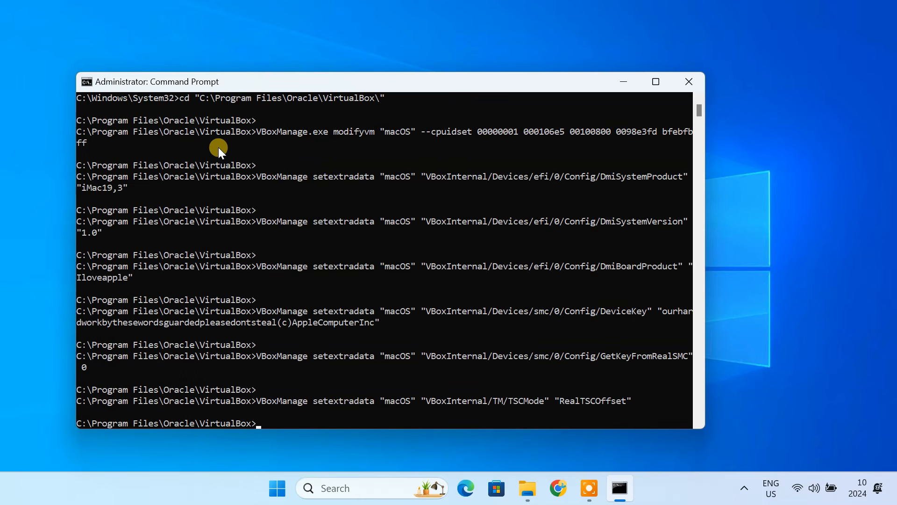
click(685, 82)
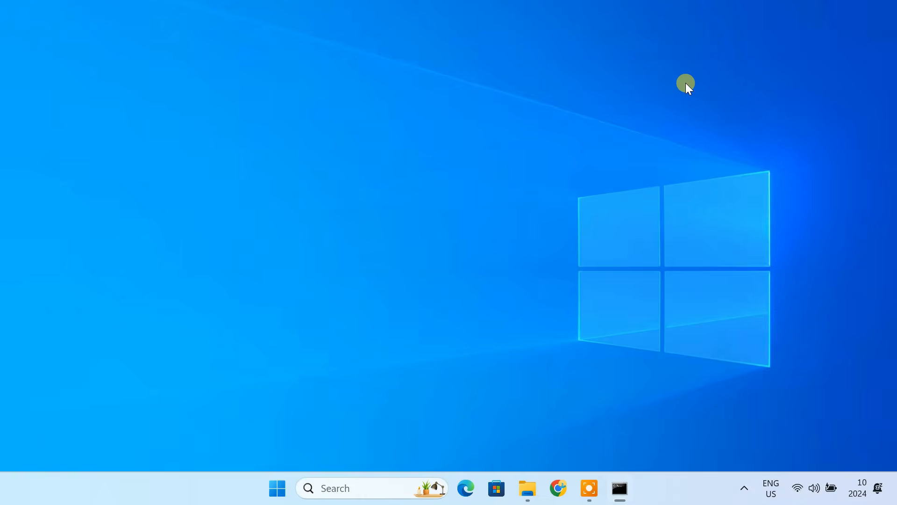
Step: Reopen Oracle VM VirtualBox and start the macOS virtual machine
click(372, 488)
text(virtual)
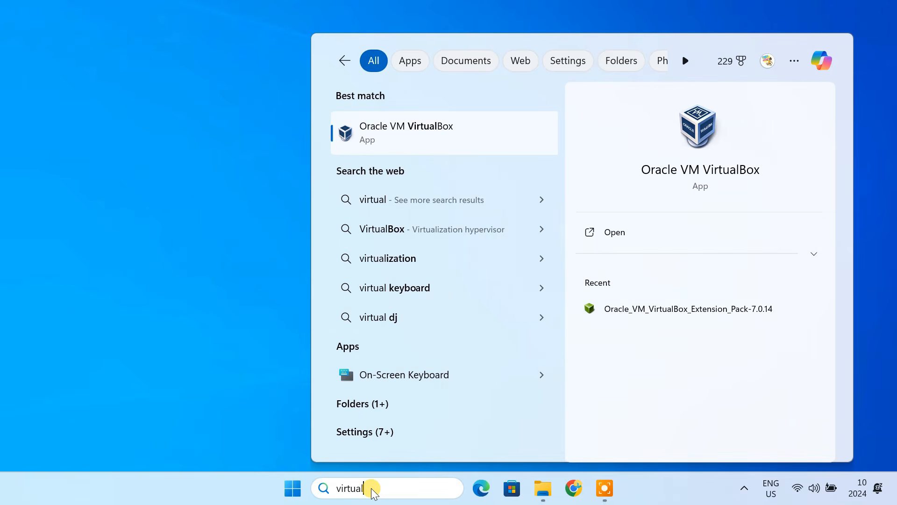
click(481, 134)
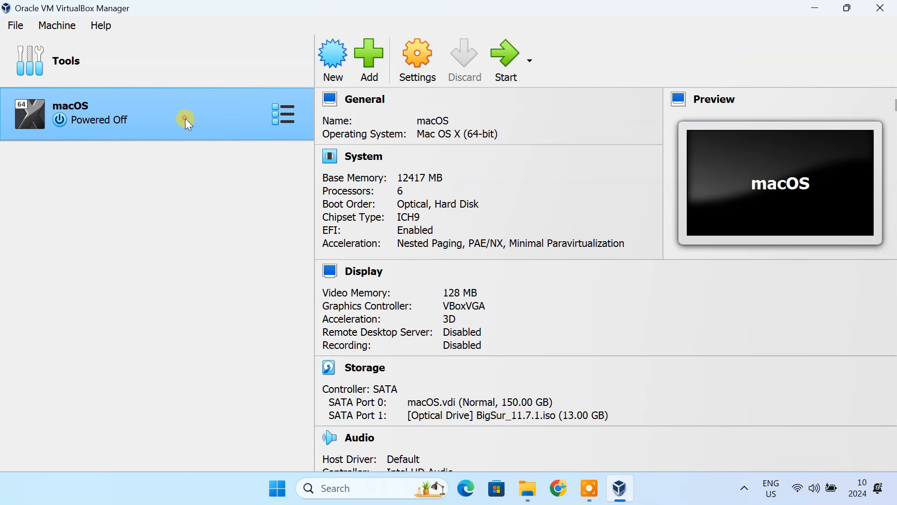
click(506, 67)
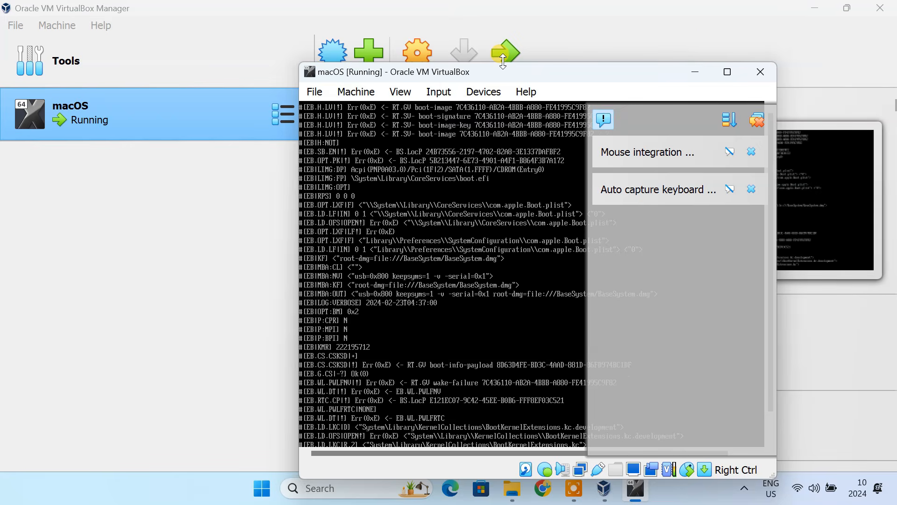
Step: Minimize the VirtualBox Manager, reposition the running macOS window on the desktop, and dismiss all its notifications
click(815, 8)
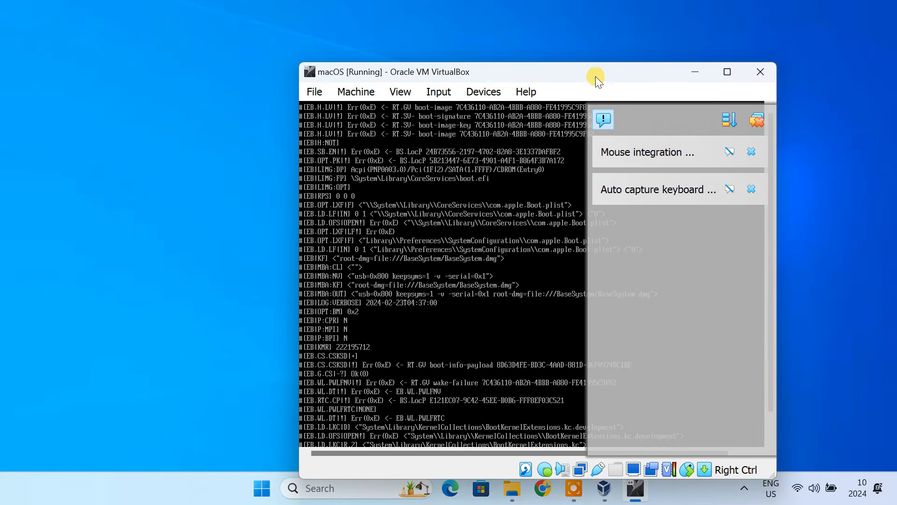
drag(596, 76, 541, 34)
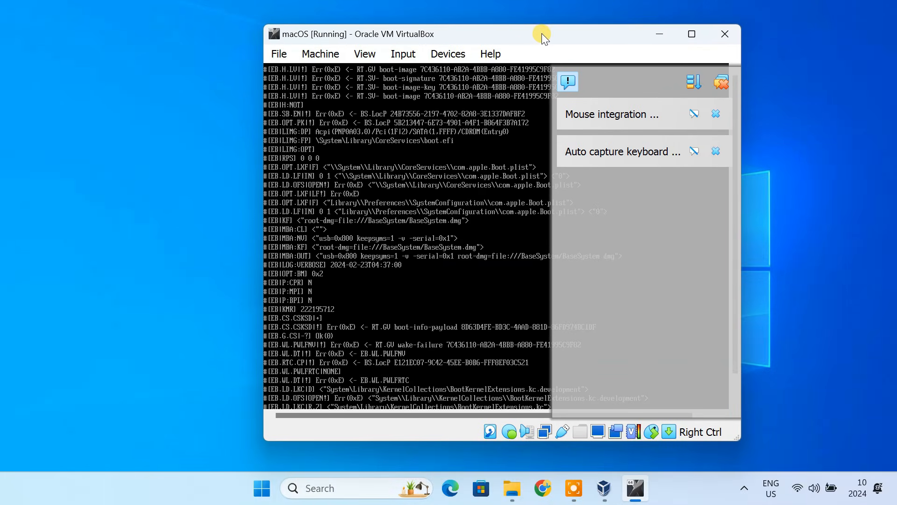
click(720, 80)
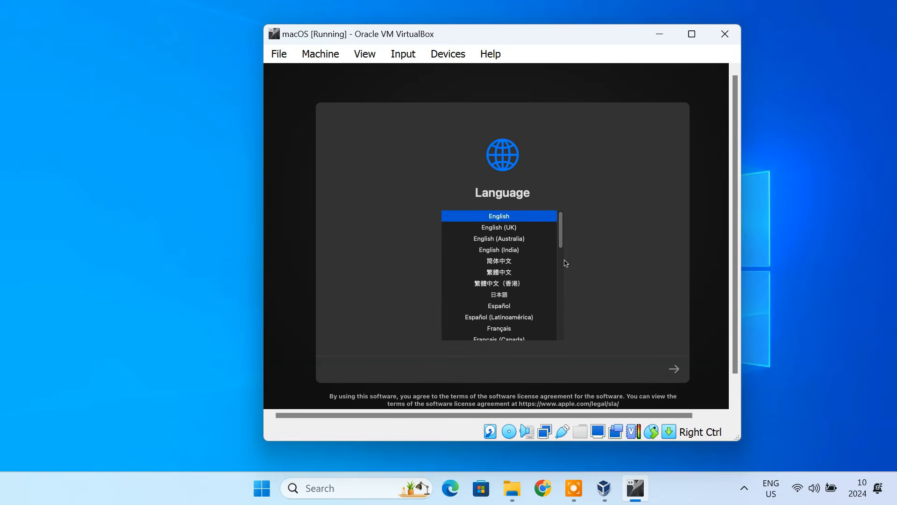
Step: Choose English (India) as the installer language and open Disk Utility from the recovery options
click(508, 253)
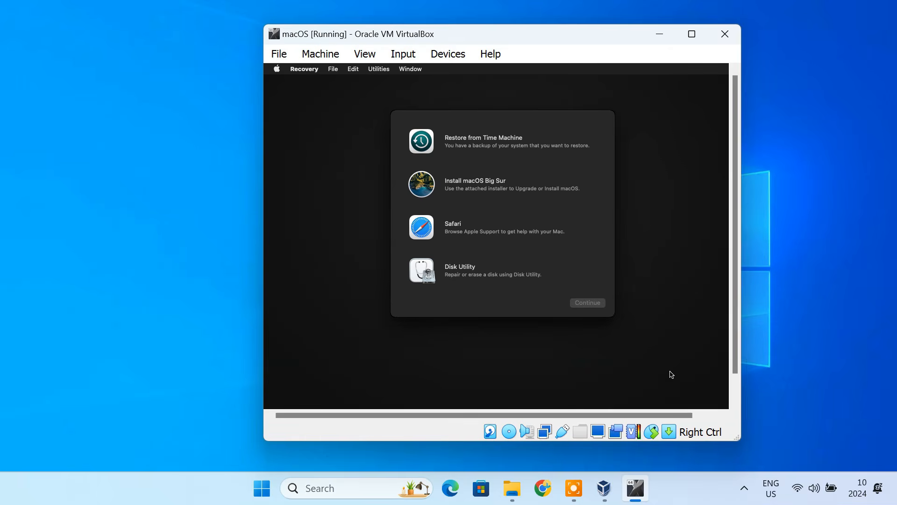
click(514, 276)
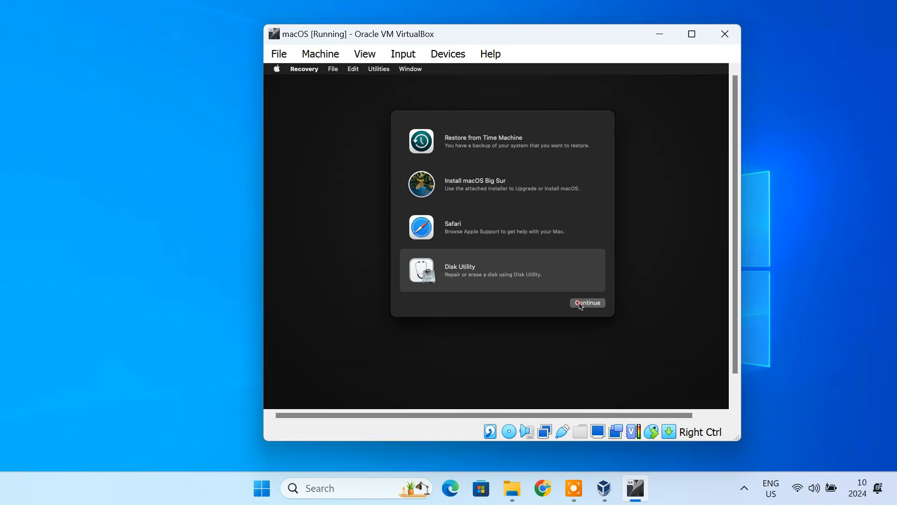
click(580, 303)
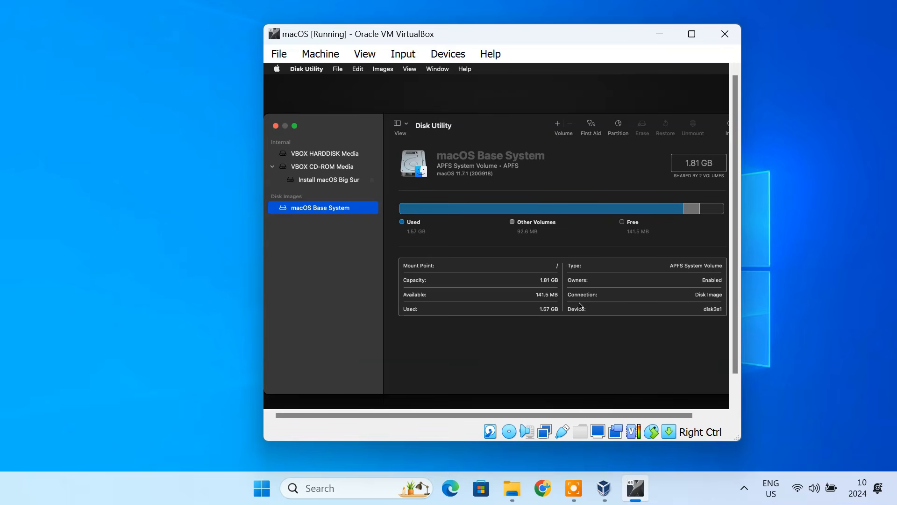
Step: Erase VBOX HARDDISK Media under the name Virtual macOS with APFS format and GUID Partition Map, and close Disk Utility
click(325, 156)
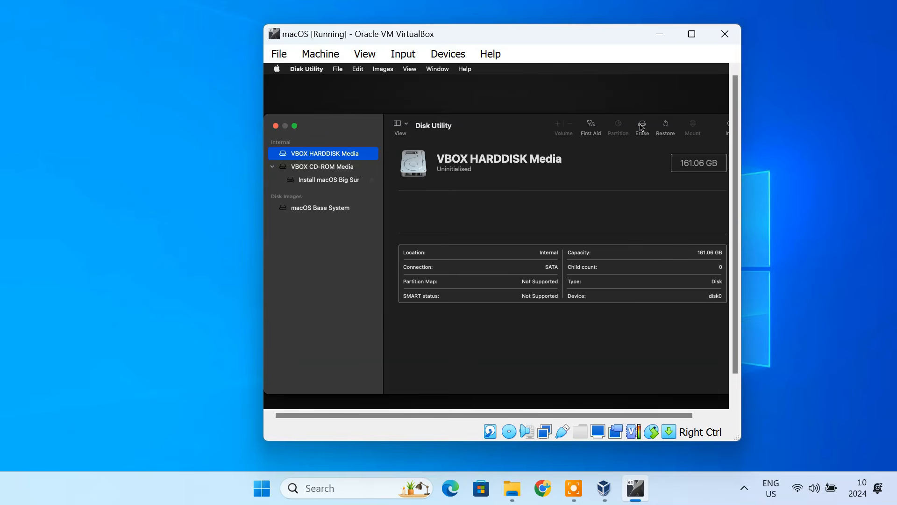
click(642, 126)
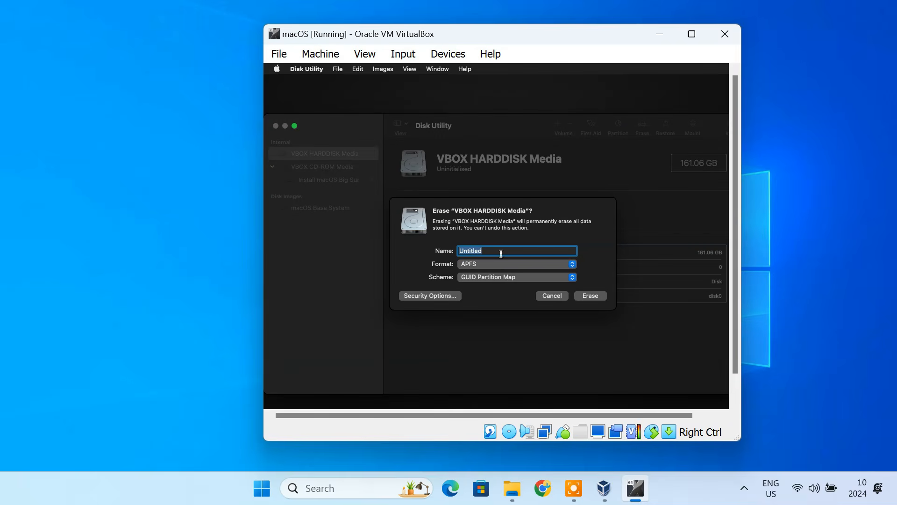
key(BackSpace)
text(Virtual macOS)
click(590, 296)
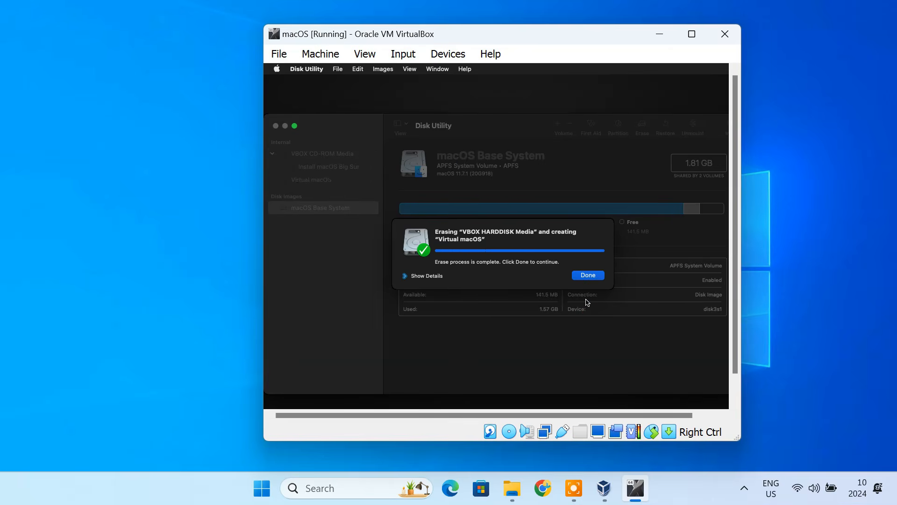
click(592, 276)
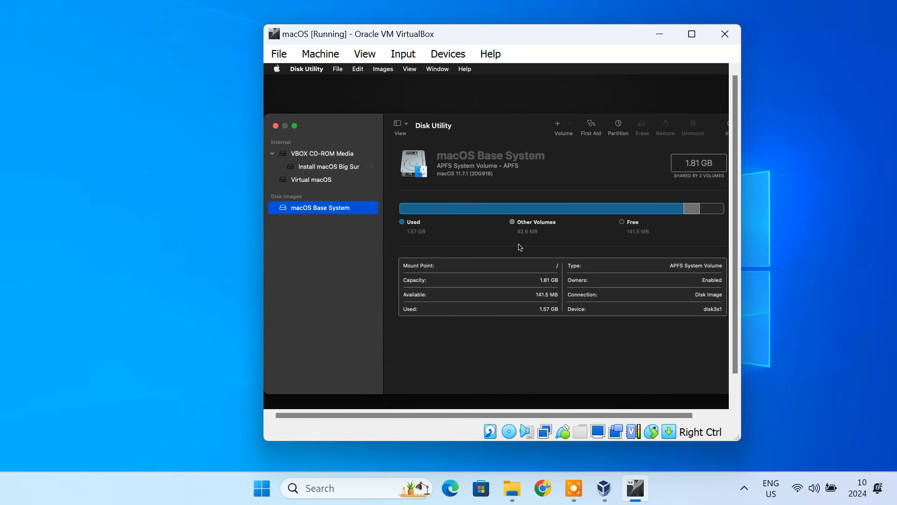
click(276, 126)
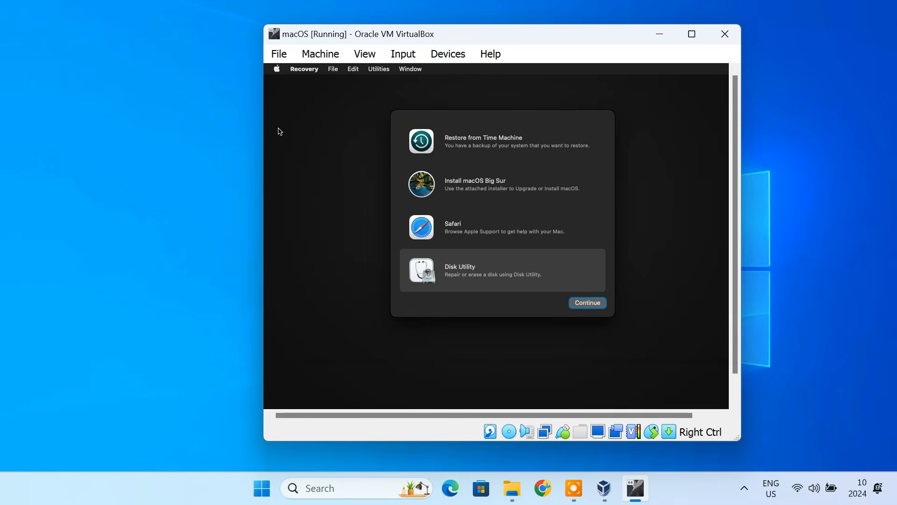
Step: Start the macOS Big Sur installation, agree to the software licence, and install it on the Virtual macOS disk
click(450, 183)
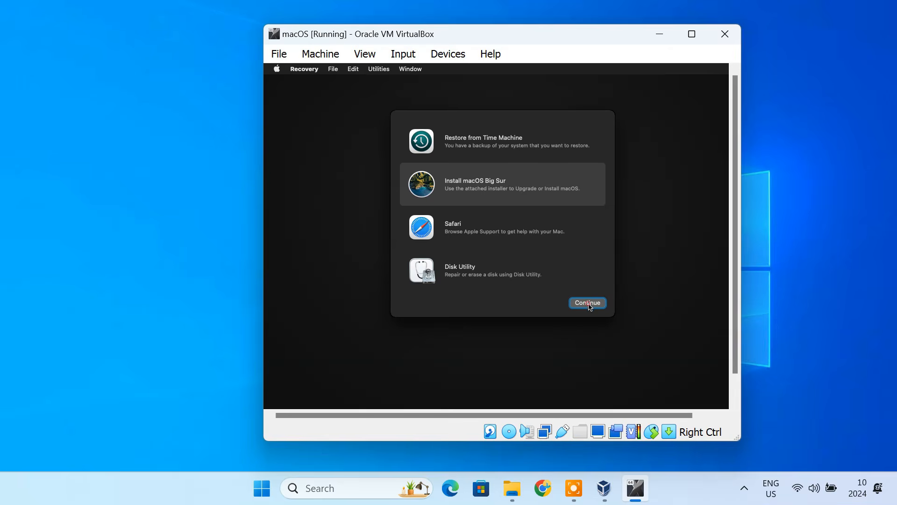
click(588, 303)
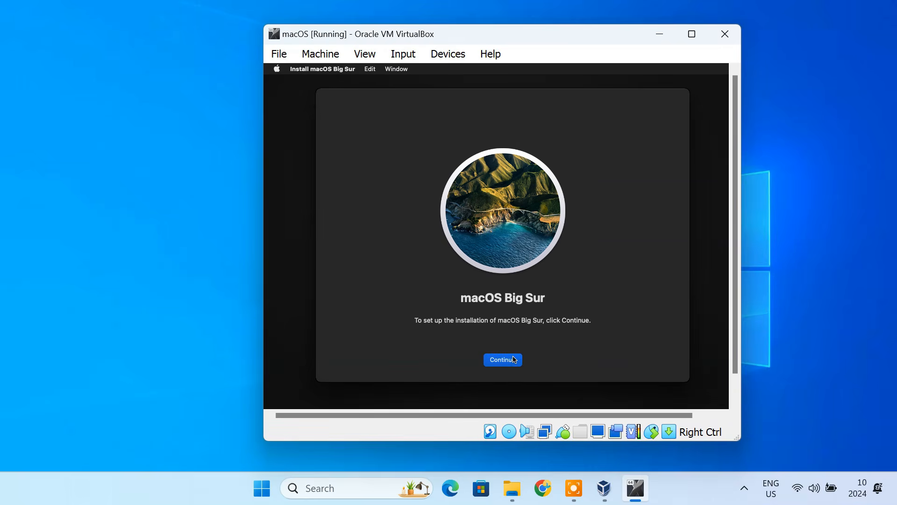
click(514, 359)
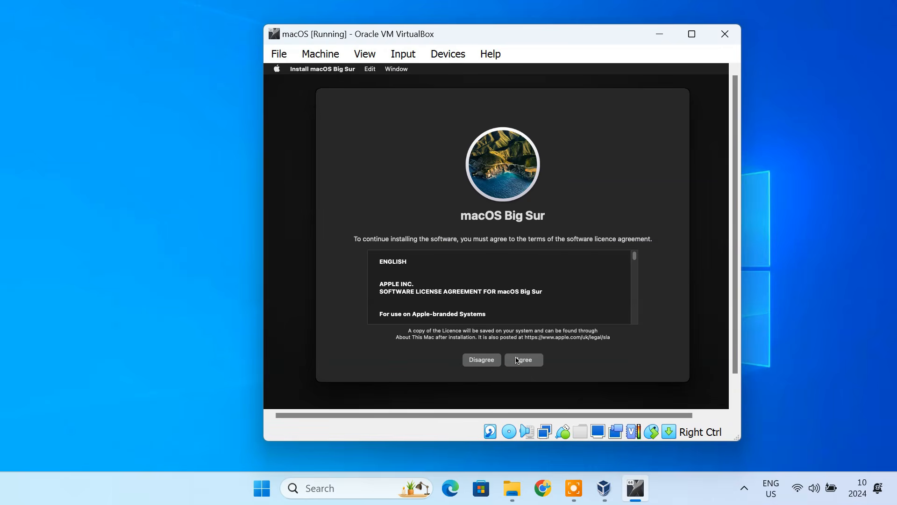
click(522, 360)
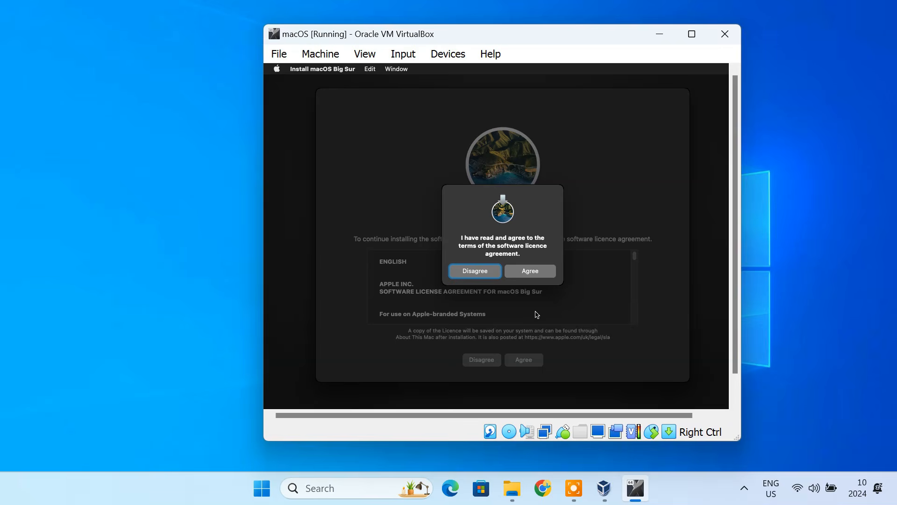
click(532, 272)
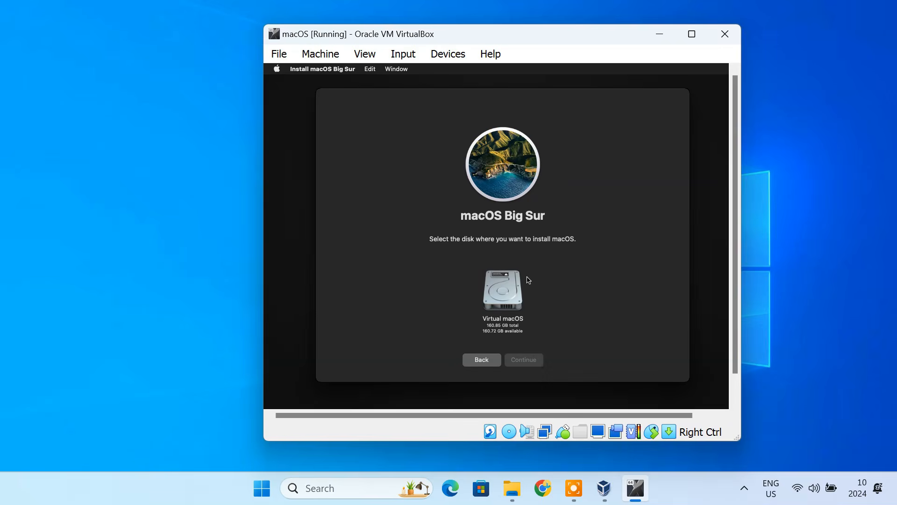
click(506, 297)
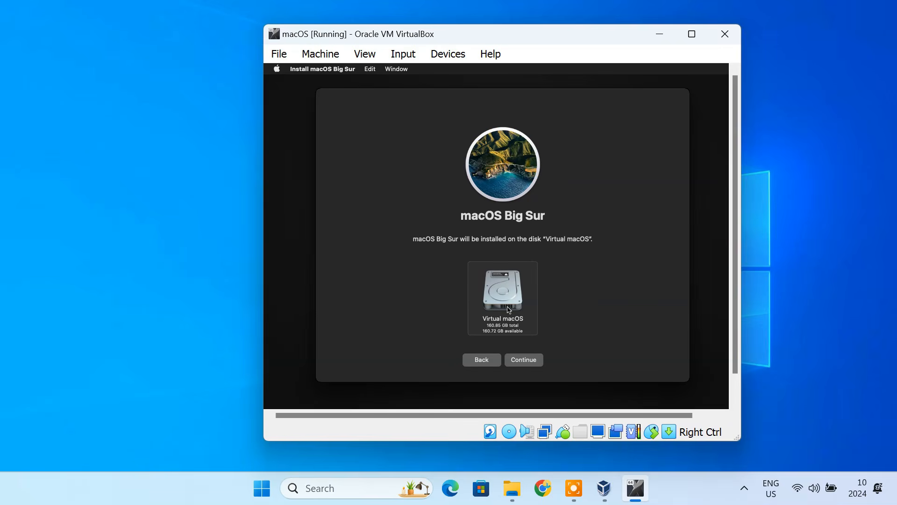
click(524, 360)
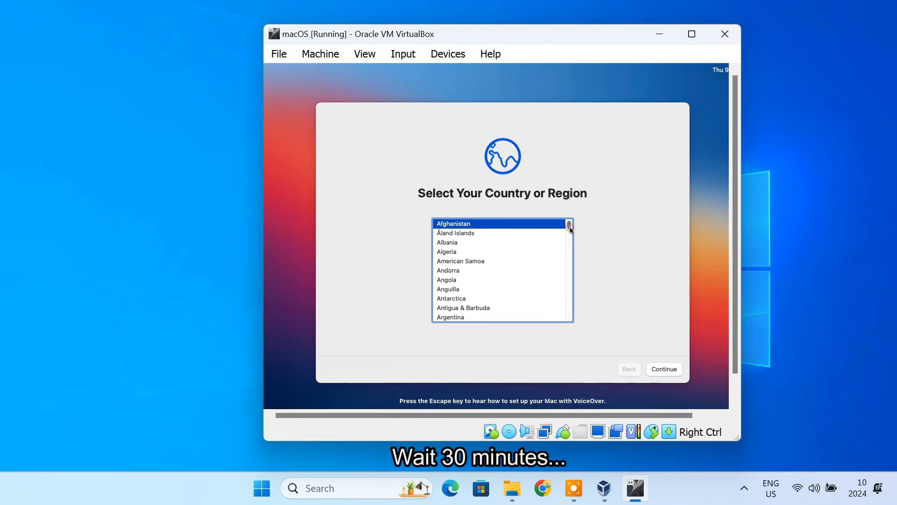
Step: Set the country or region to India and continue the Mac setup to the Accessibility page
drag(570, 224, 559, 268)
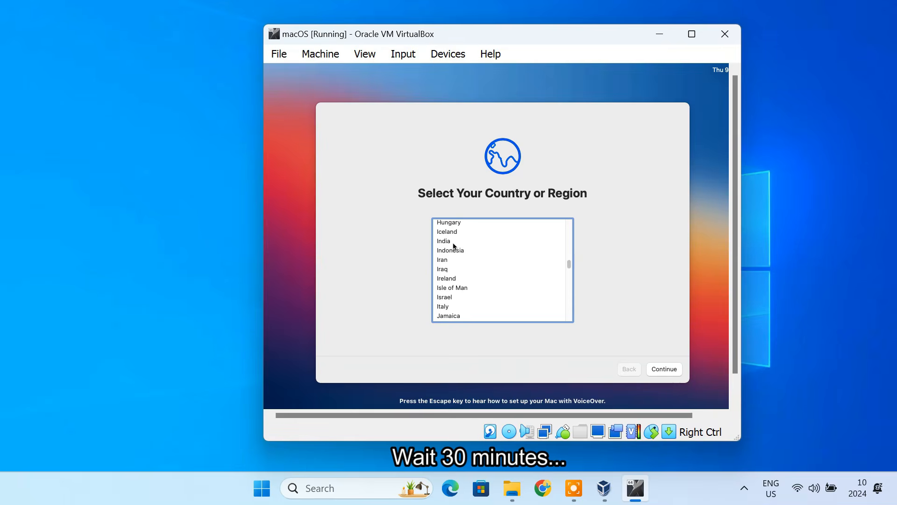
click(453, 243)
click(662, 369)
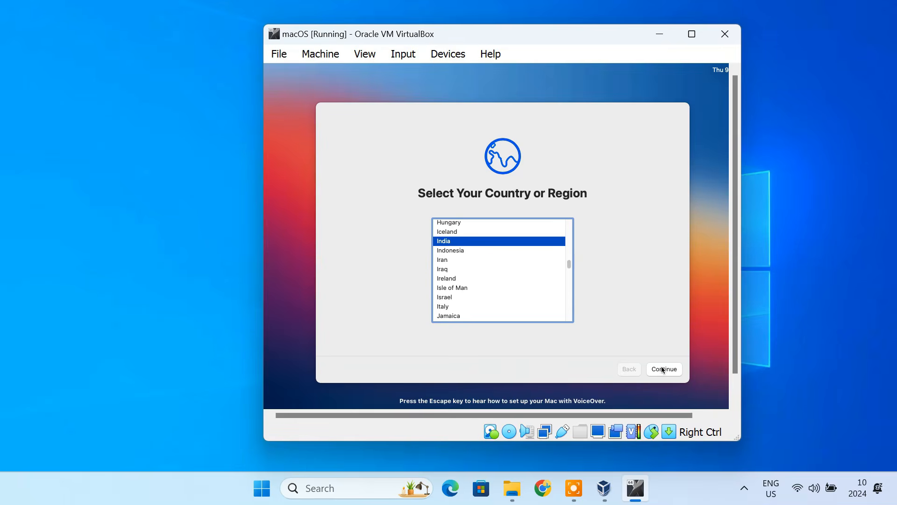
click(662, 369)
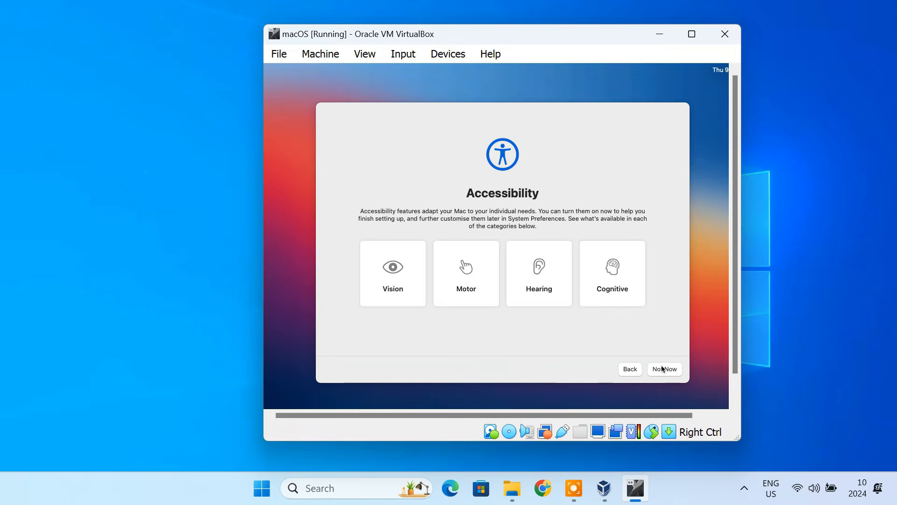
Step: Skip the Accessibility options, Migration Assistant transfer and Apple ID sign-in in the Mac setup
click(662, 369)
click(662, 369)
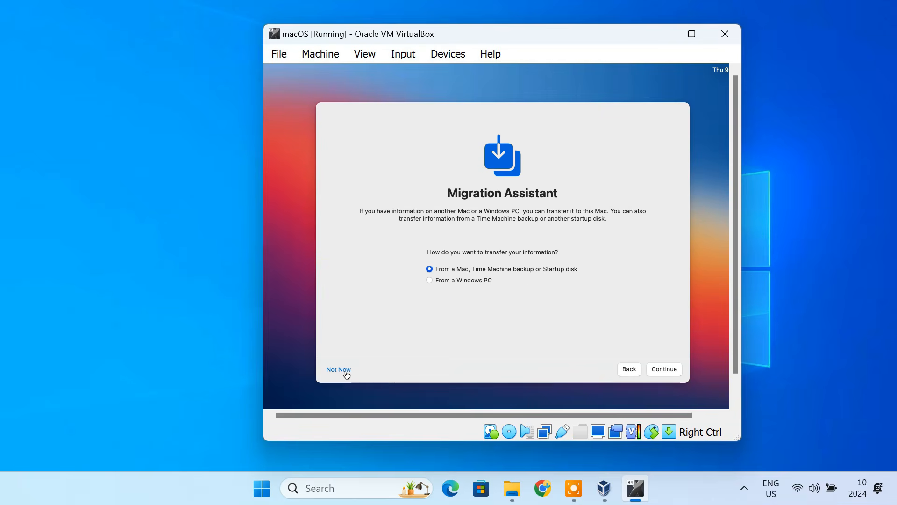
click(345, 370)
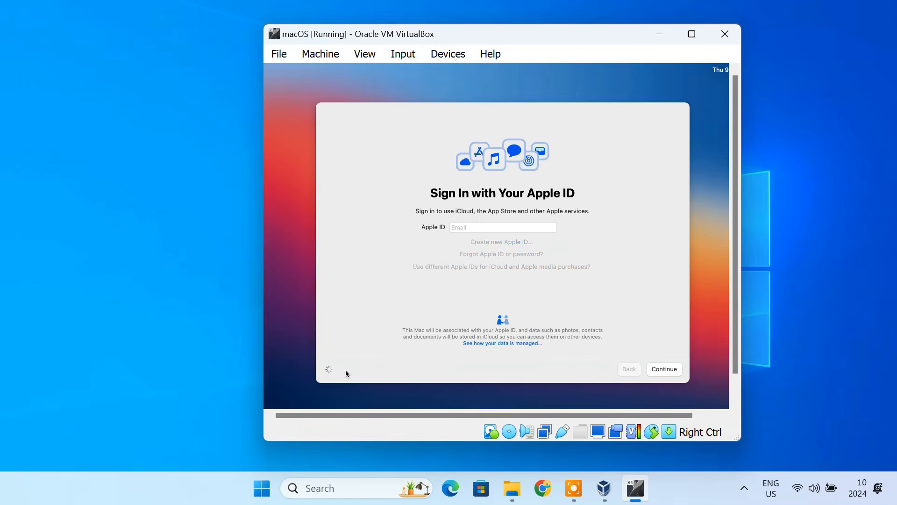
click(345, 370)
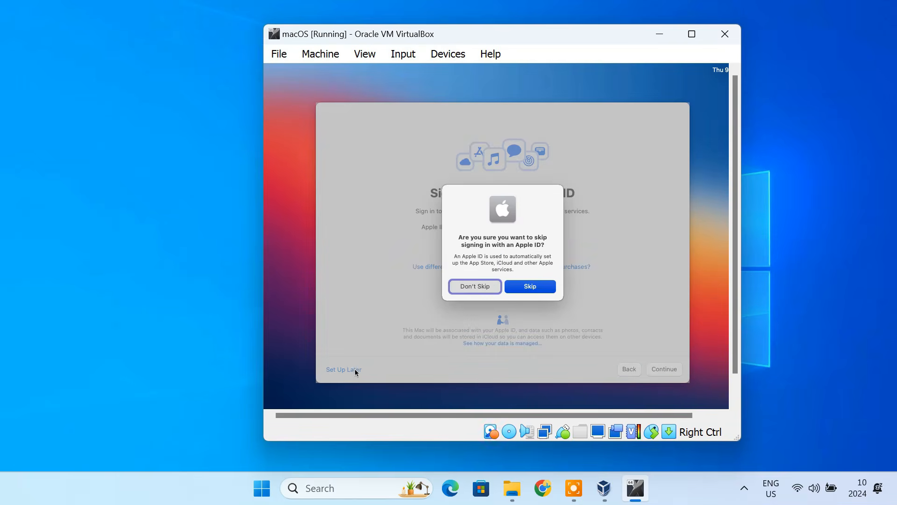
click(523, 286)
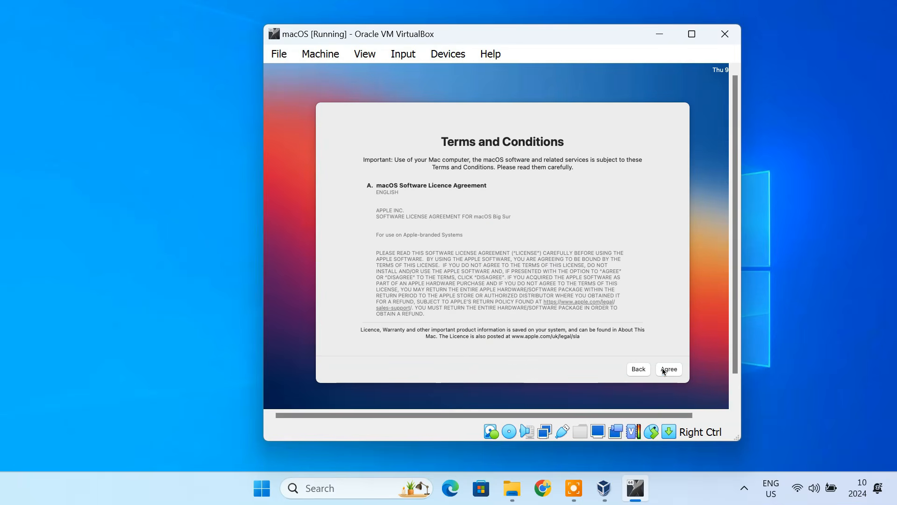
Step: Agree to the macOS software licence terms and create the computer account with full name, account name, password and hint
click(664, 369)
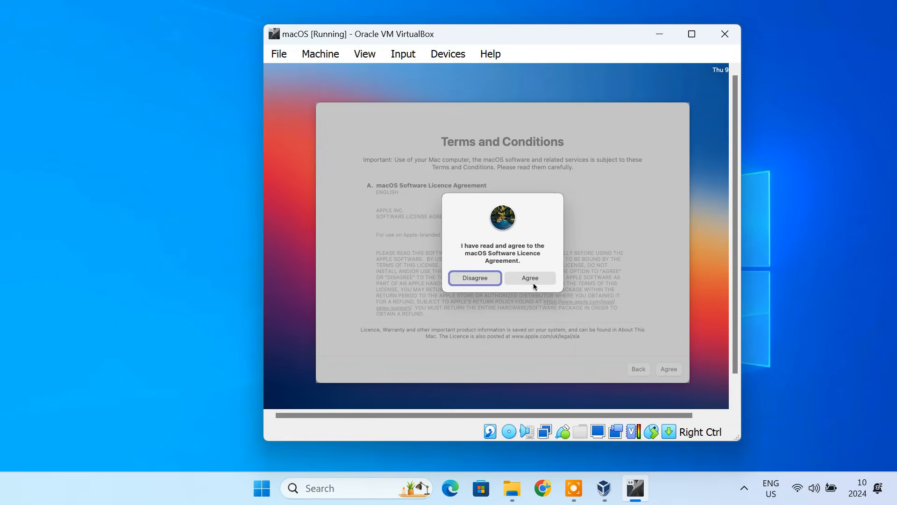
click(534, 280)
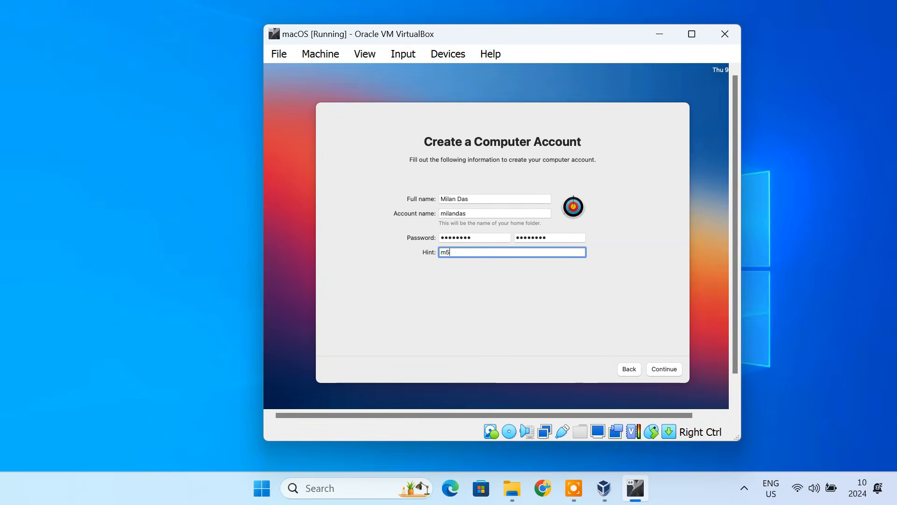
click(666, 371)
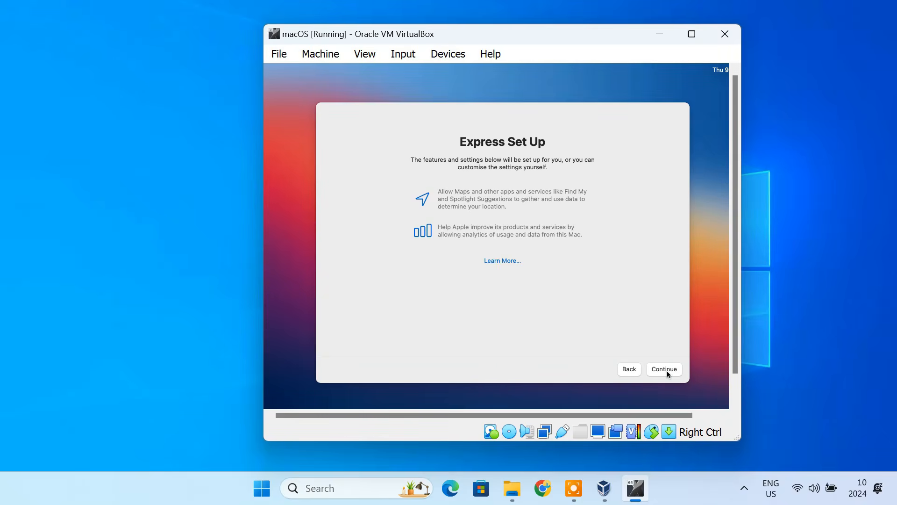
Step: Finish the Mac setup with Express Set Up, no sharing of crash data with app developers, Screen Time deferred and the Light look
click(667, 371)
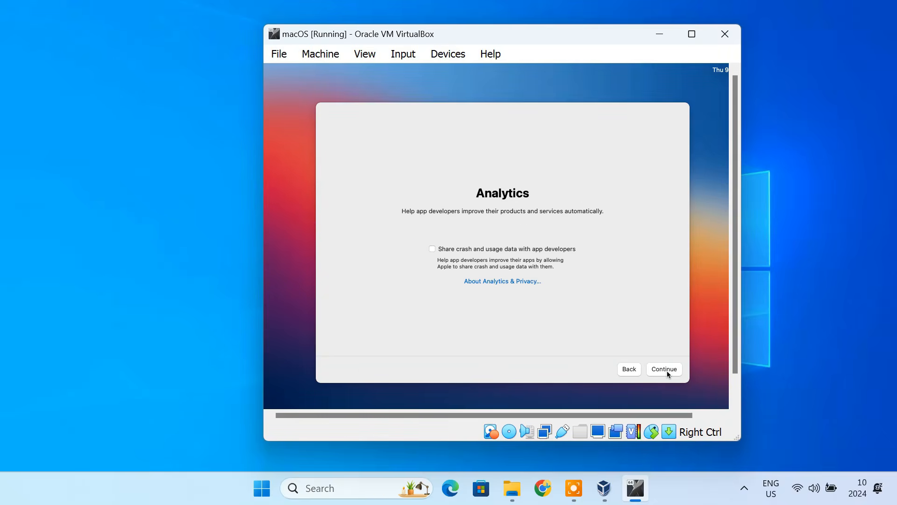
click(666, 371)
click(348, 372)
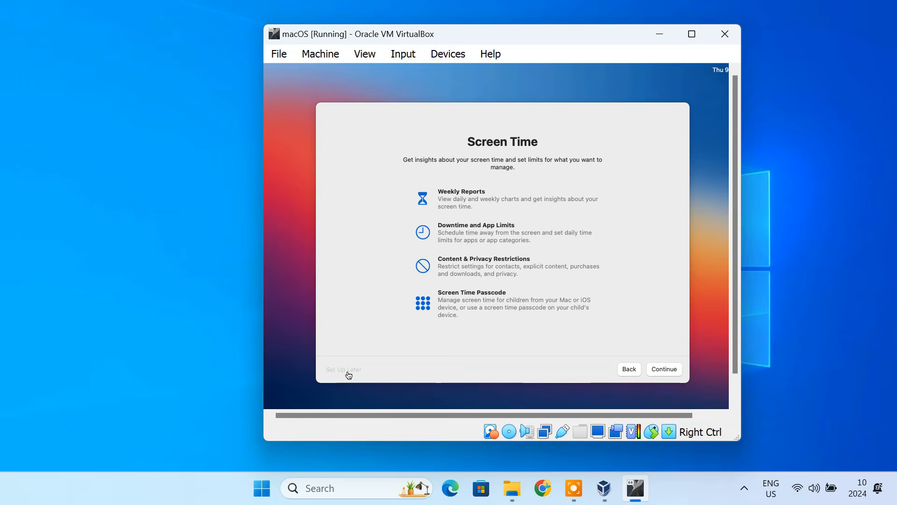
click(663, 369)
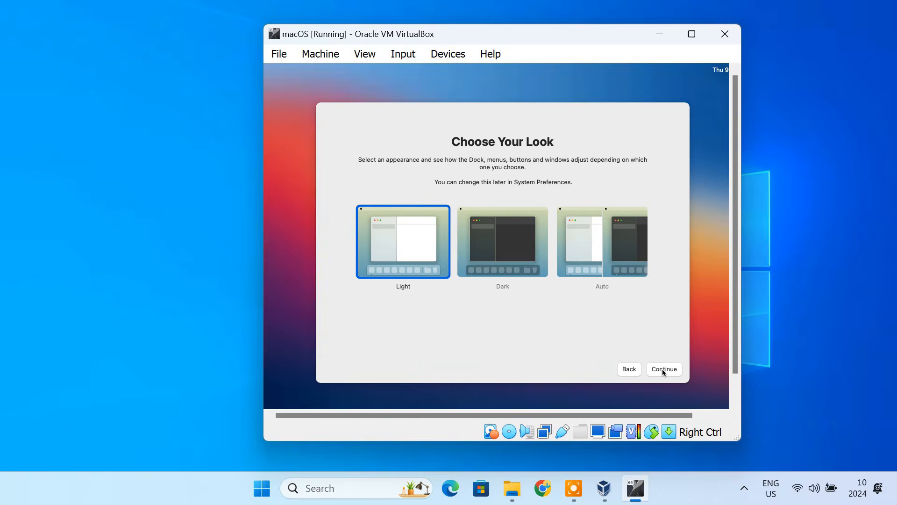
click(663, 368)
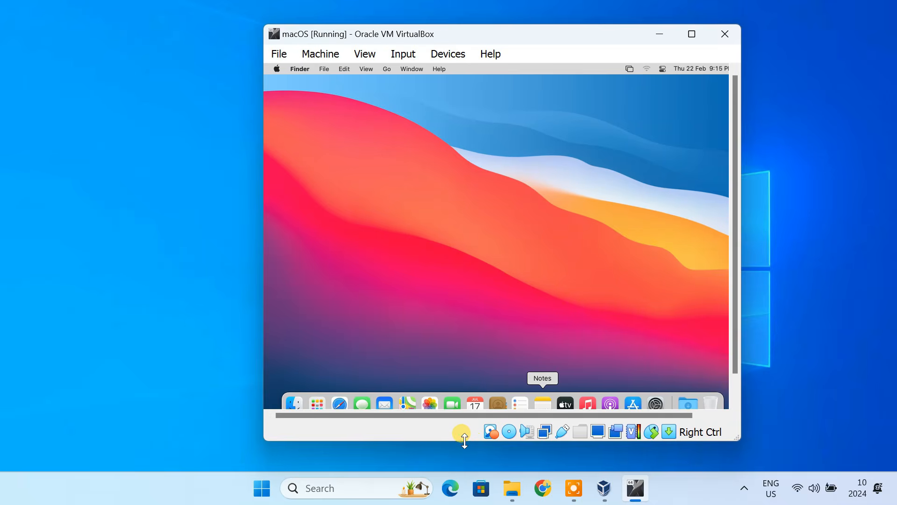
Step: Enlarge the virtual machine window, and view the Applications, Desktop and Downloads folders in Finder before closing it
drag(464, 440, 462, 455)
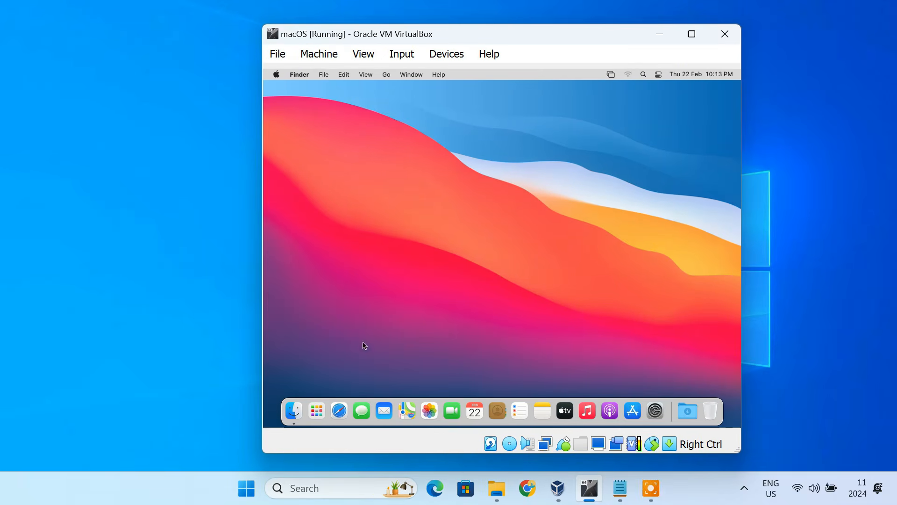
click(295, 416)
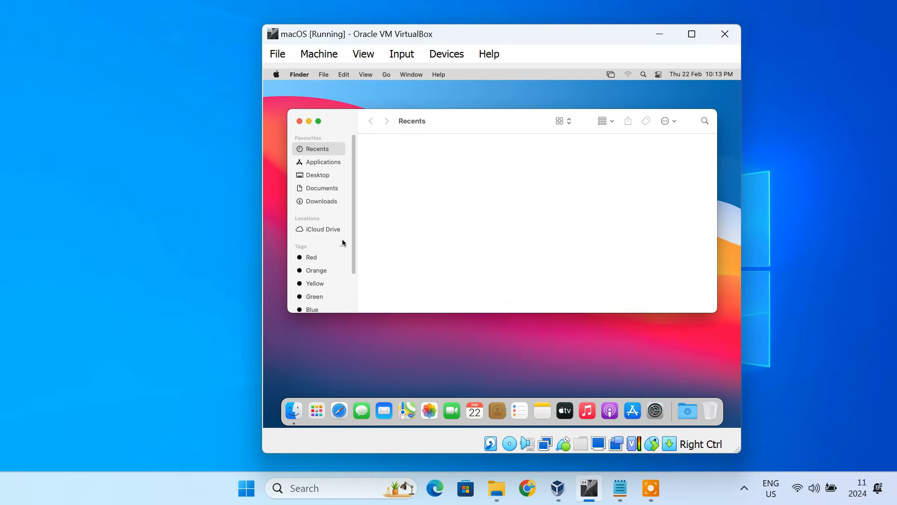
click(330, 163)
click(330, 174)
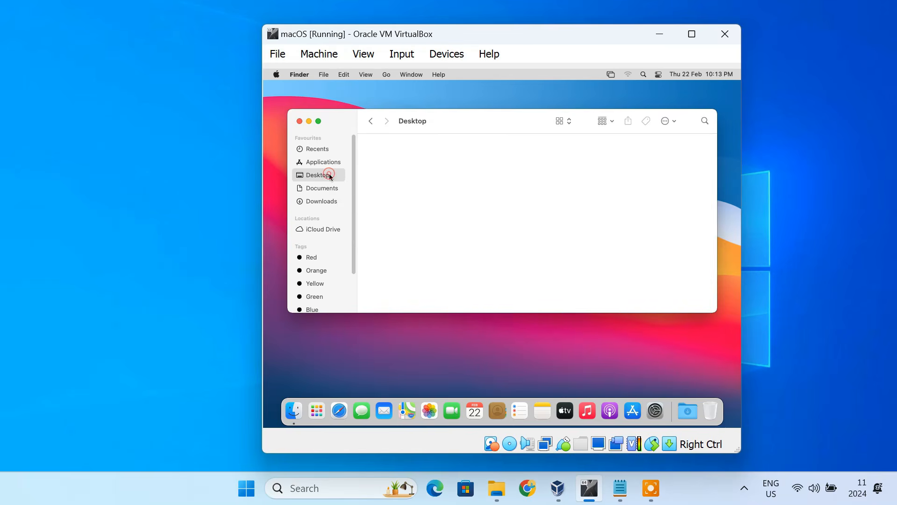
click(335, 202)
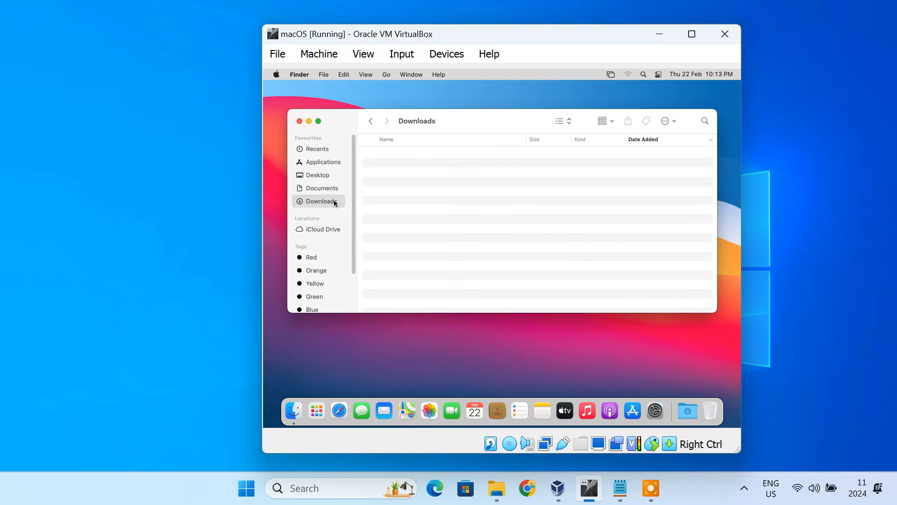
click(300, 121)
Step: Open the App Store from Launchpad and dismiss its What's New welcome page
click(317, 410)
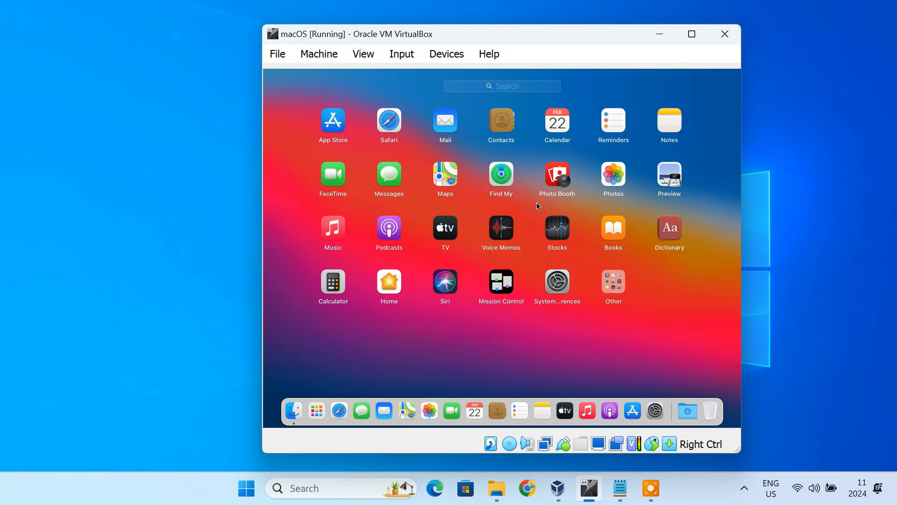
click(333, 124)
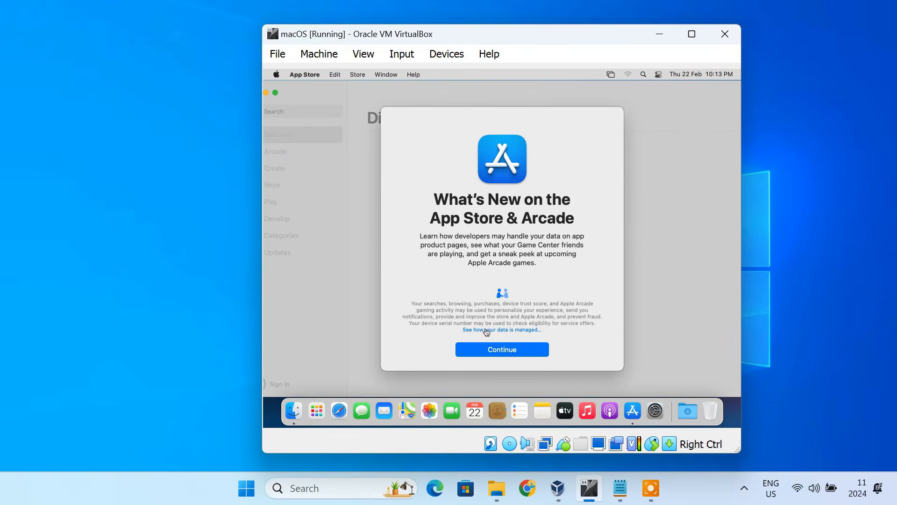
click(502, 349)
double_click(321, 86)
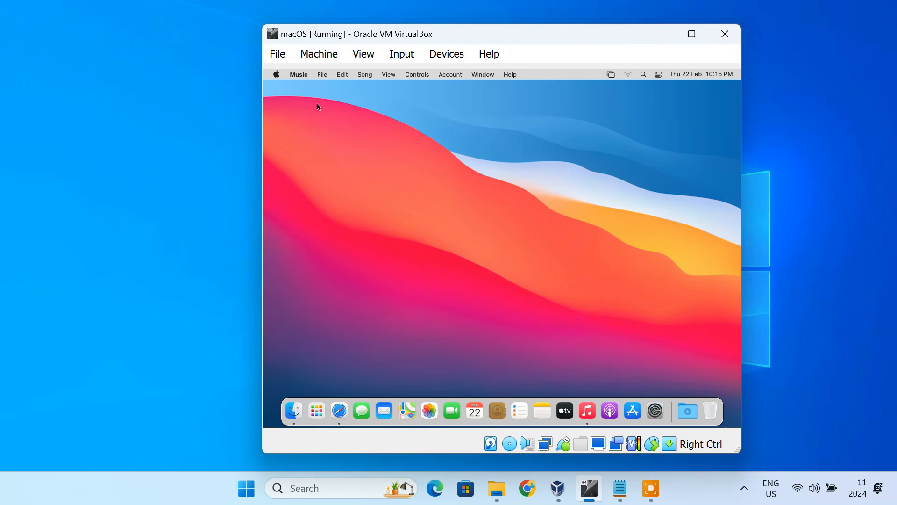
Step: Shut down the macOS virtual machine with reopening of windows at the next login turned off
click(275, 76)
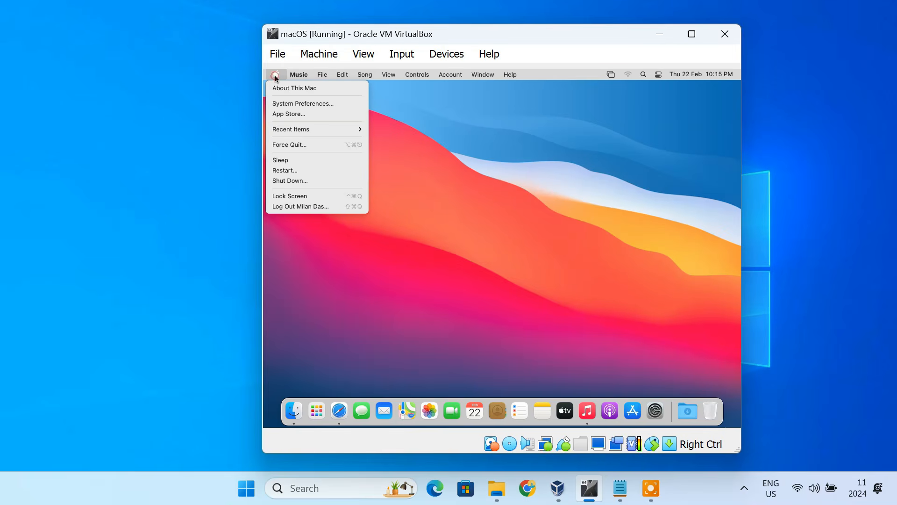
click(312, 183)
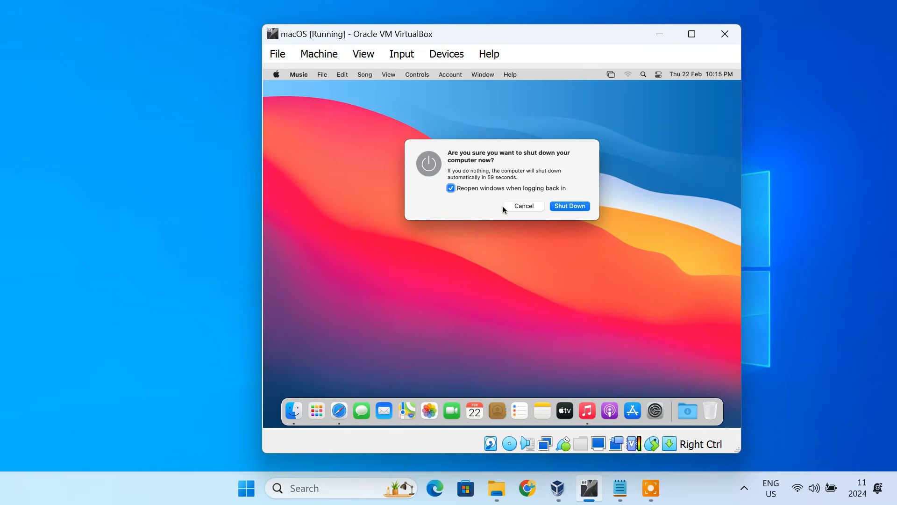
click(472, 188)
click(560, 206)
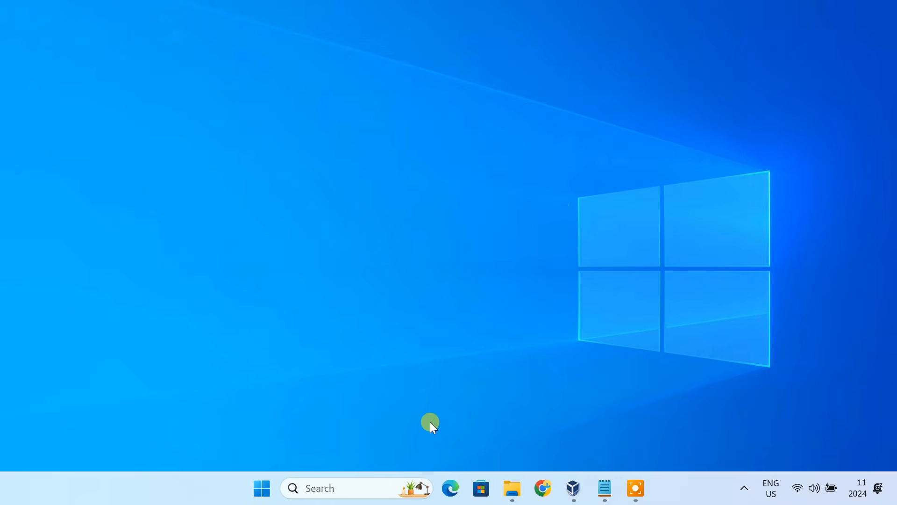
Step: Search Windows for cmd and open Command Prompt as administrator
click(363, 488)
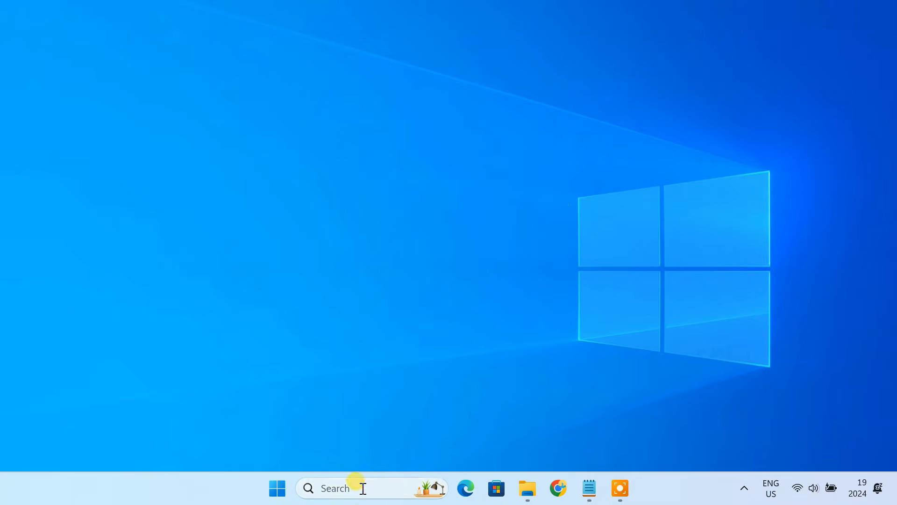
text(cmd)
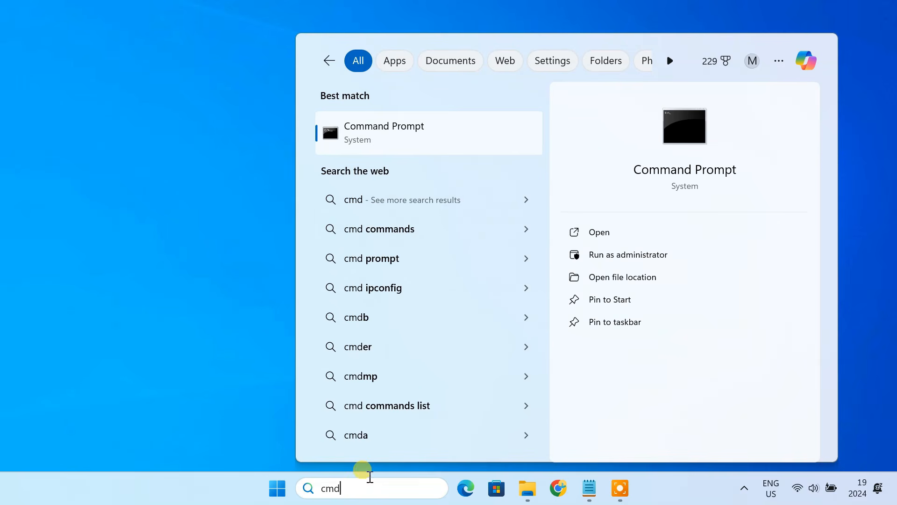
right_click(456, 129)
click(471, 142)
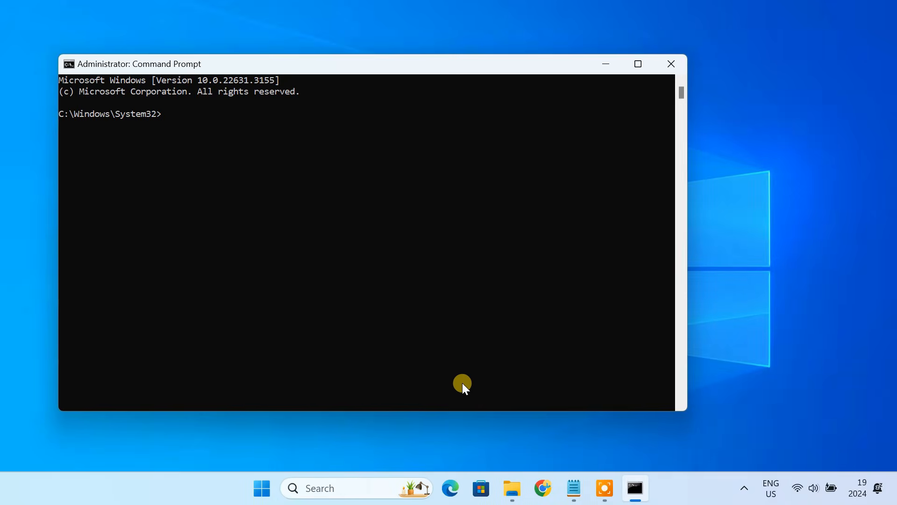
Step: Copy the cd "C:\Program Files\Oracle\VirtualBox\" command from the Change Resolution note and run it in Command Prompt
click(573, 488)
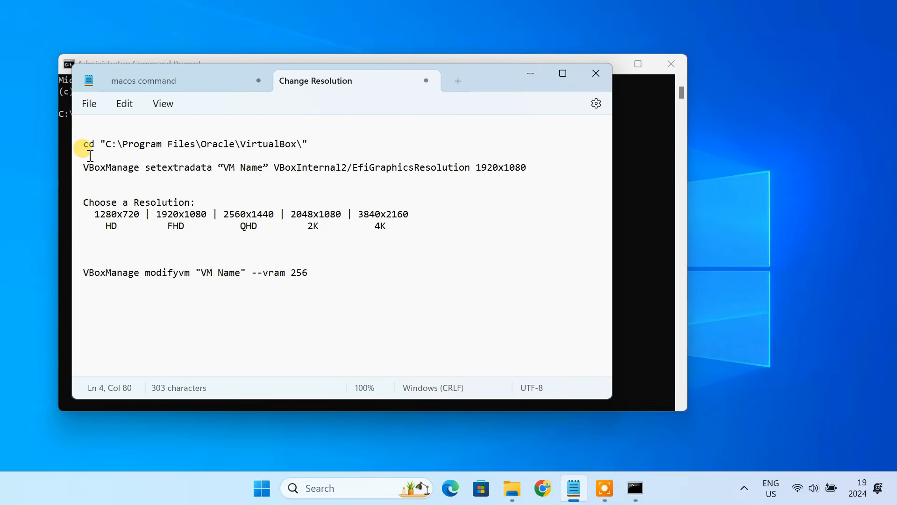
drag(83, 144, 322, 149)
key(ctrl+c)
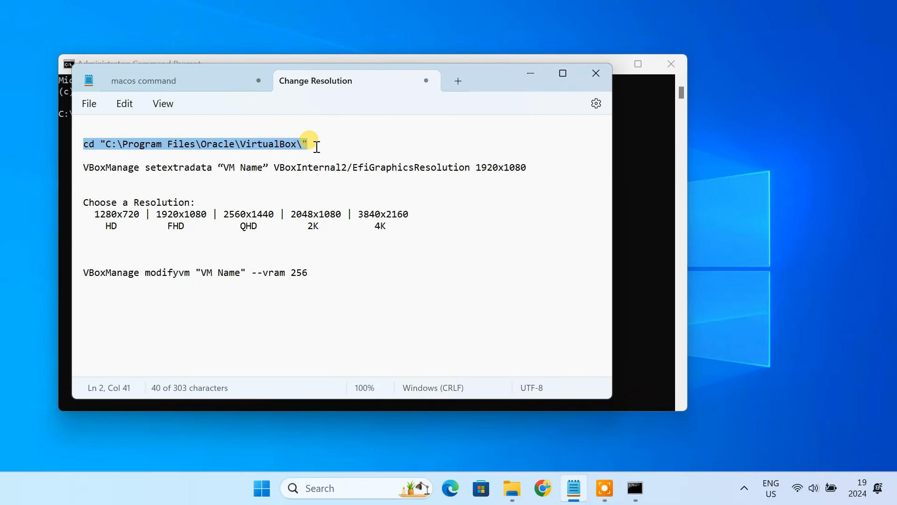
click(531, 72)
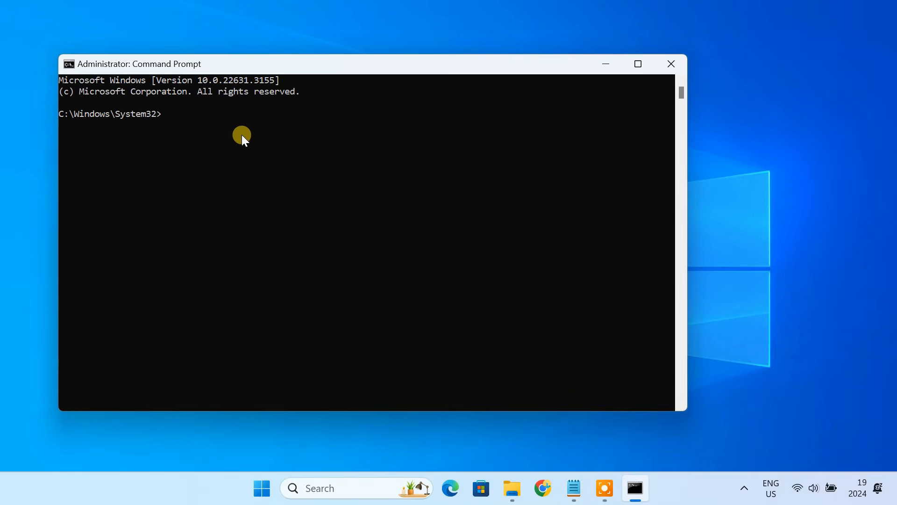
key(ctrl+v)
key(Return)
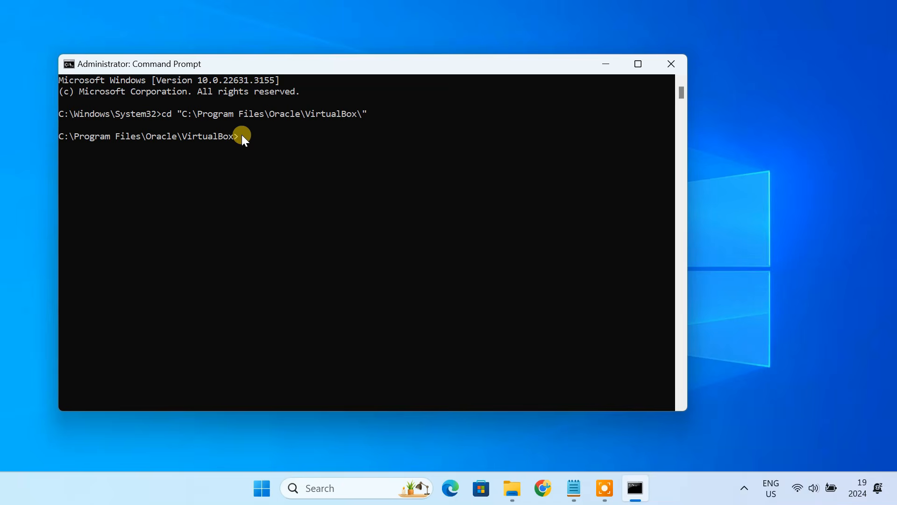
Step: Replace the VM Name placeholder with macOS in the note's VBoxManage setextradata command
click(573, 488)
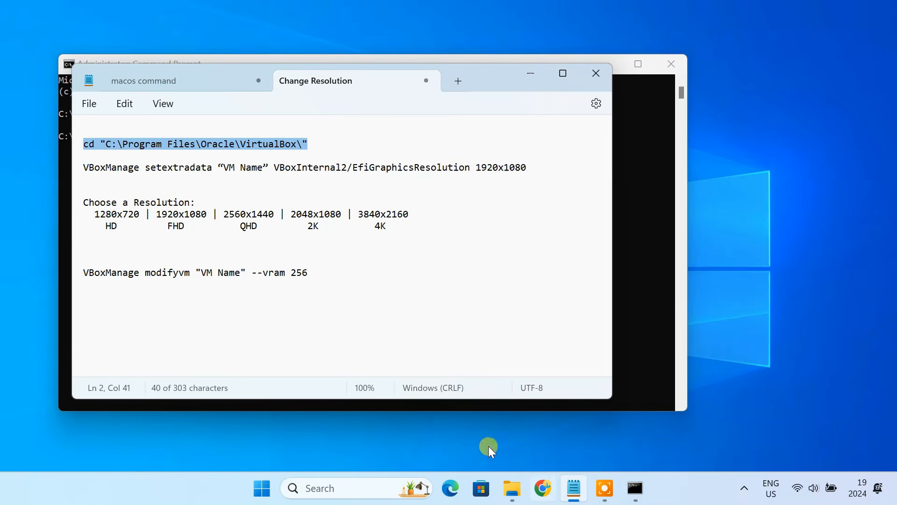
drag(83, 167, 521, 180)
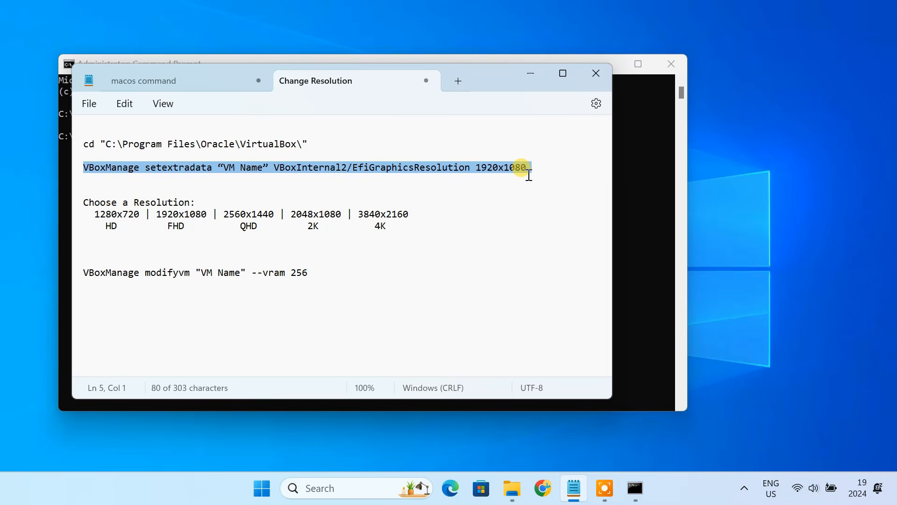
click(233, 180)
drag(224, 167, 270, 176)
key(BackSpace)
text(macOS)
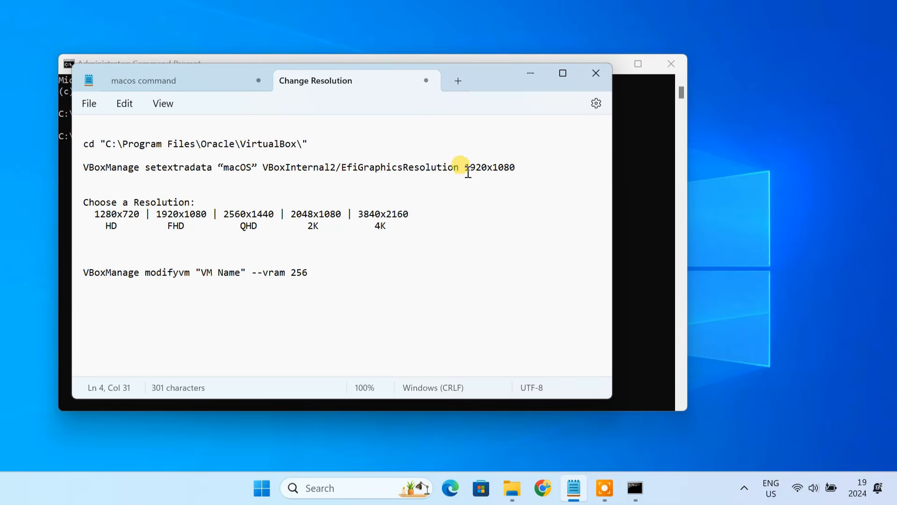
Step: Copy the edited command and run VBoxManage setextradata "macOS" VBoxInternal2/EfiGraphicsResolution 1920x1080 in Command Prompt
drag(465, 166, 515, 167)
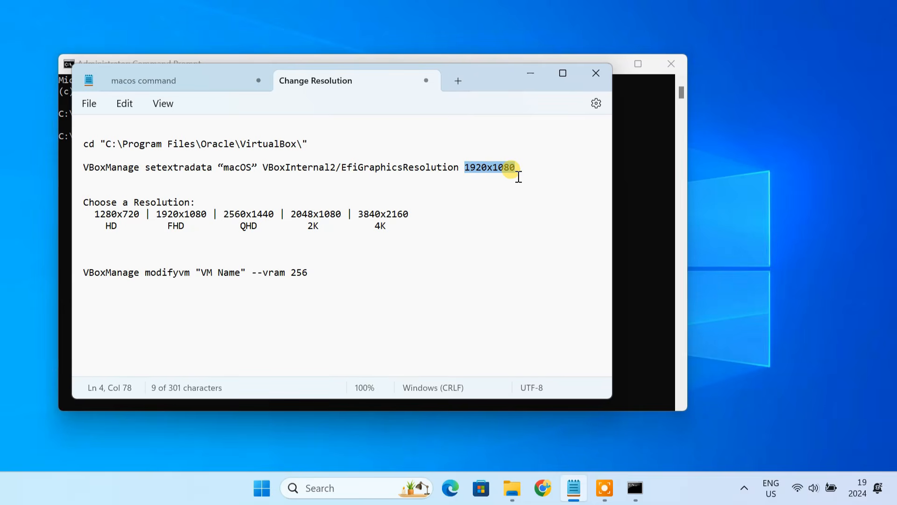
drag(84, 167, 450, 170)
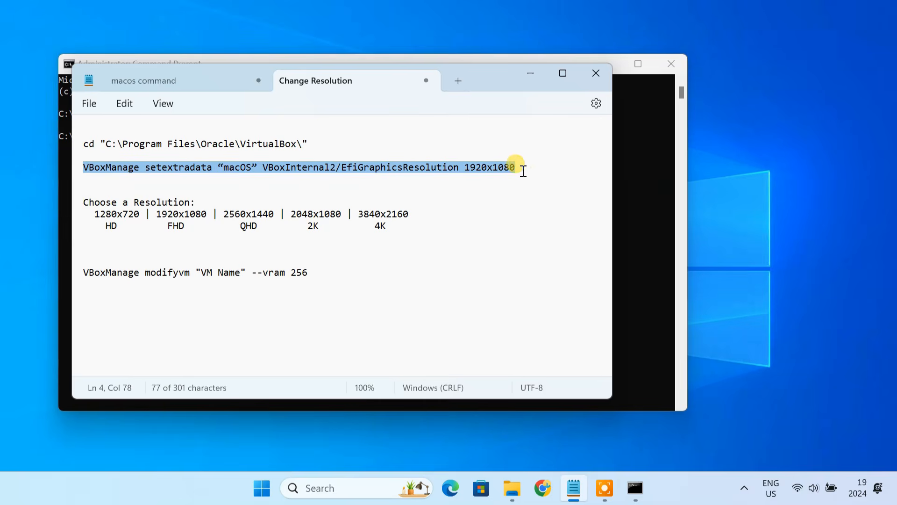
click(530, 73)
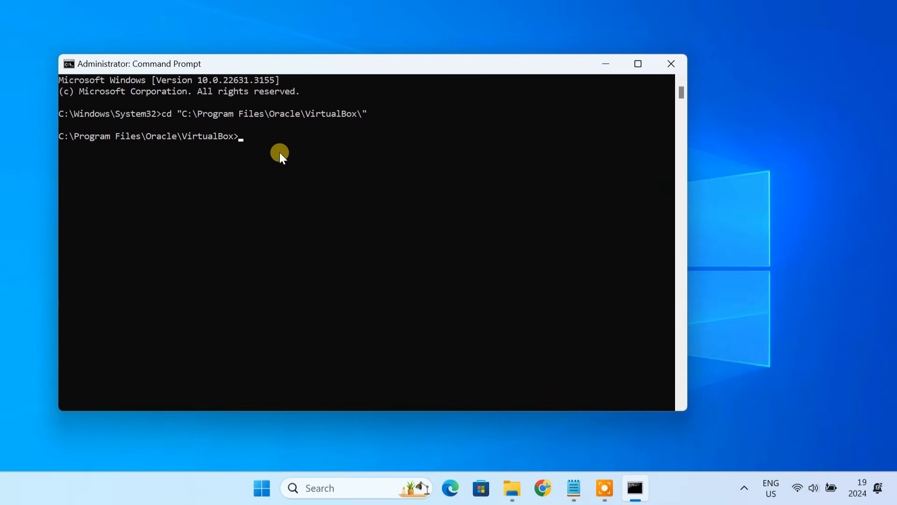
text(VBoxManage setextradata "macOS" VBoxInternal2/EfiGraphicsResolution 1920x1080)
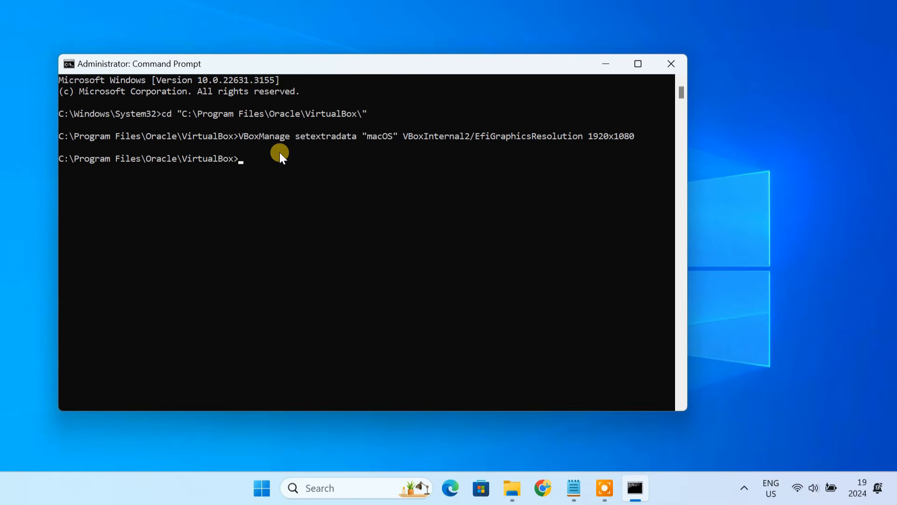
Step: Replace the VM Name placeholder with macOS in the Change Resolution note's VBoxManage modifyvm command
click(571, 495)
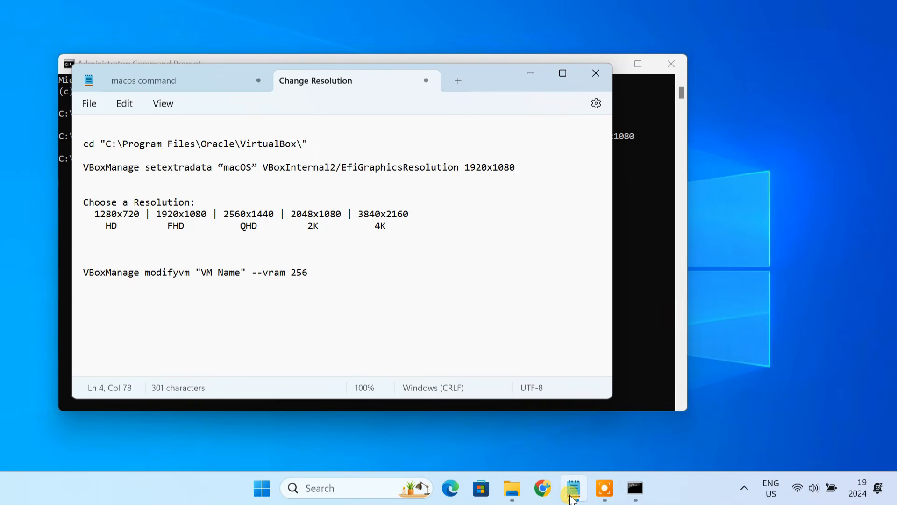
drag(84, 273, 321, 276)
click(292, 276)
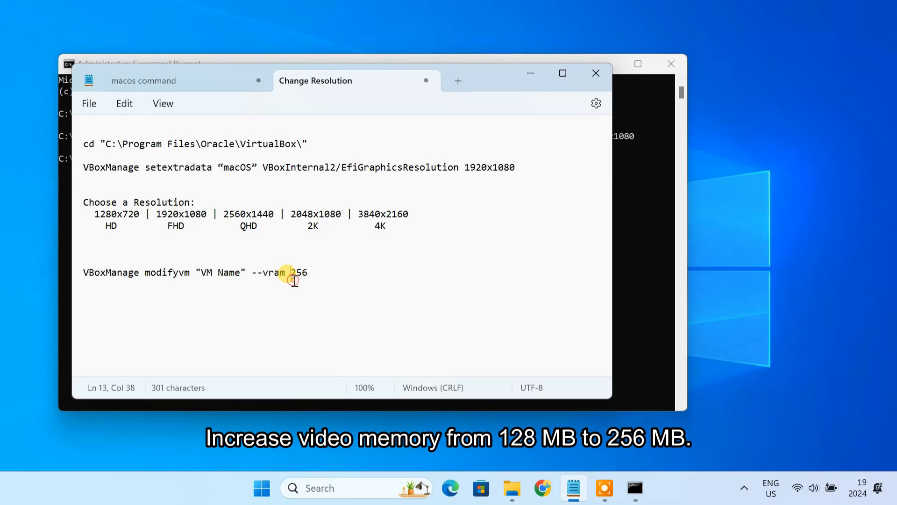
drag(291, 274, 313, 273)
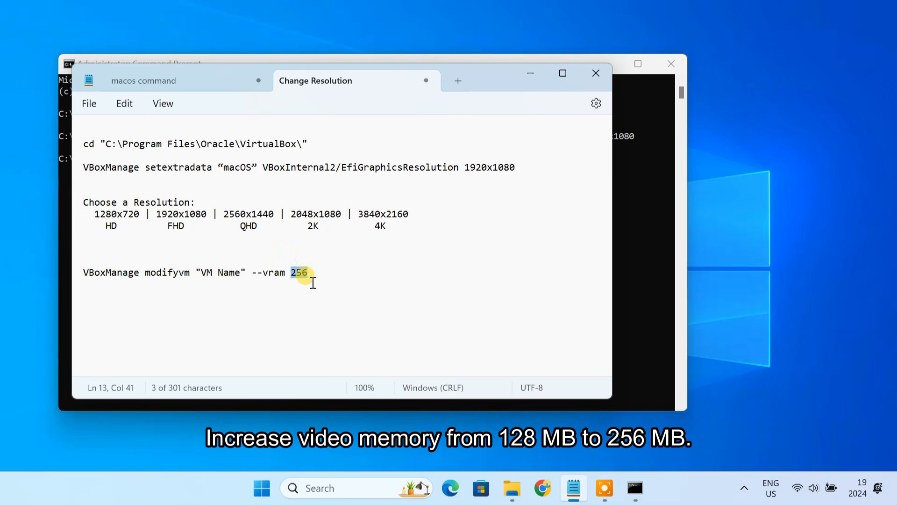
click(309, 274)
drag(201, 273, 240, 276)
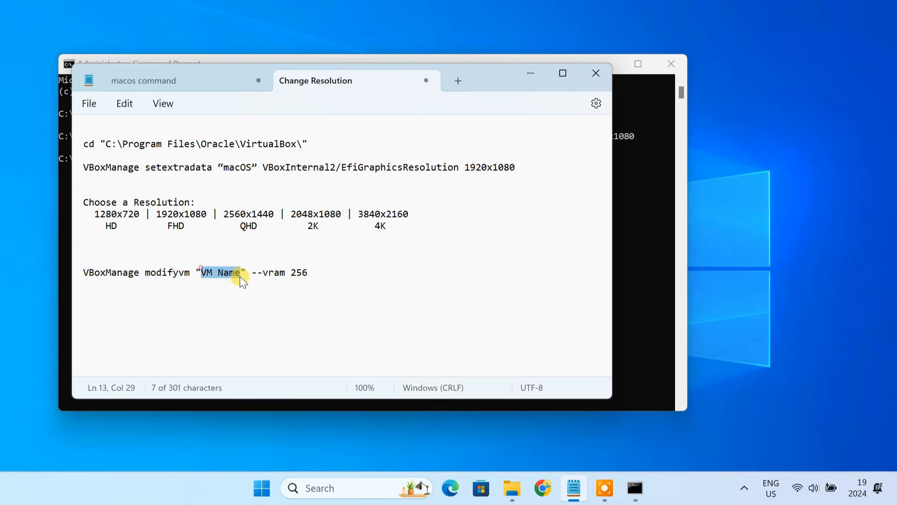
text(macOS)
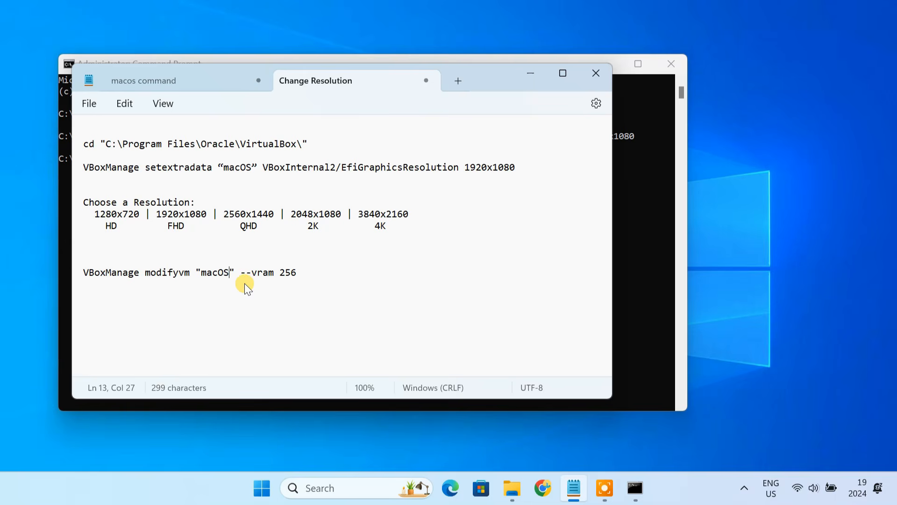
Step: Copy the edited command, run VBoxManage modifyvm "macOS" --vram 256 in Command Prompt, and close Command Prompt
drag(298, 272, 80, 273)
key(ctrl+c)
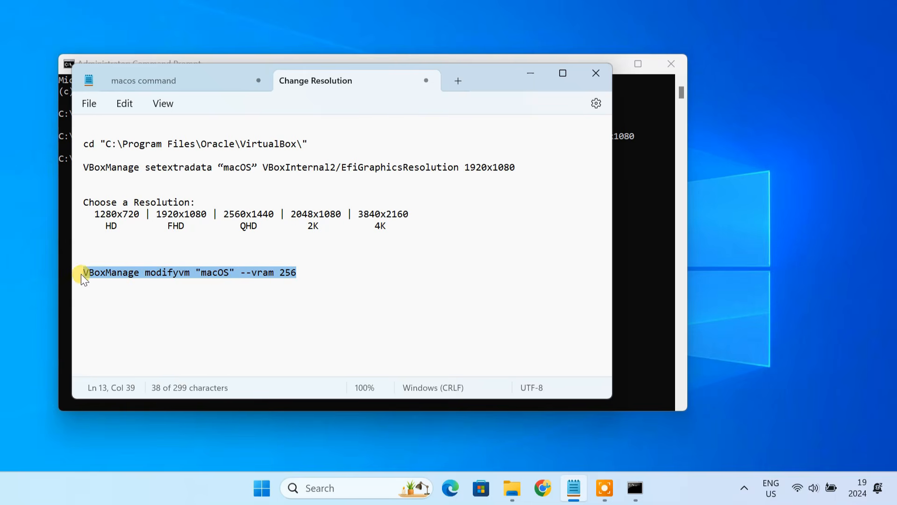
click(523, 75)
right_click(254, 184)
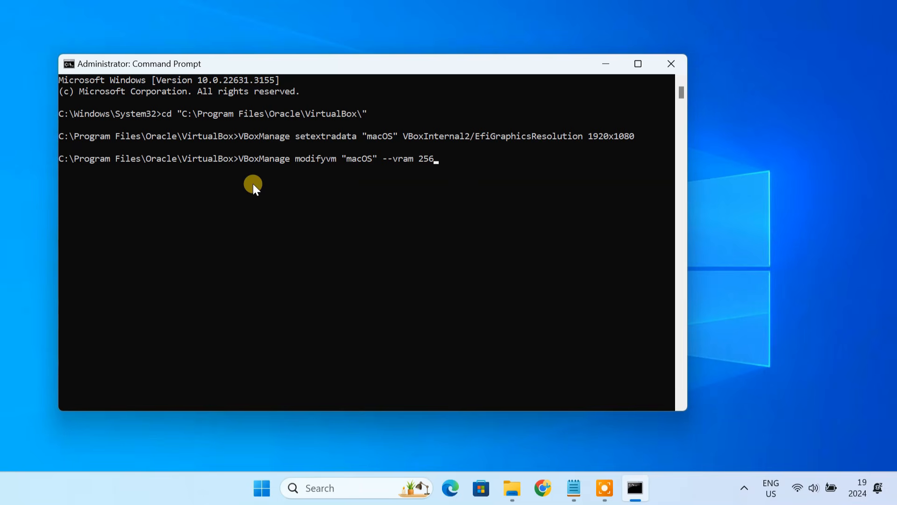
key(Return)
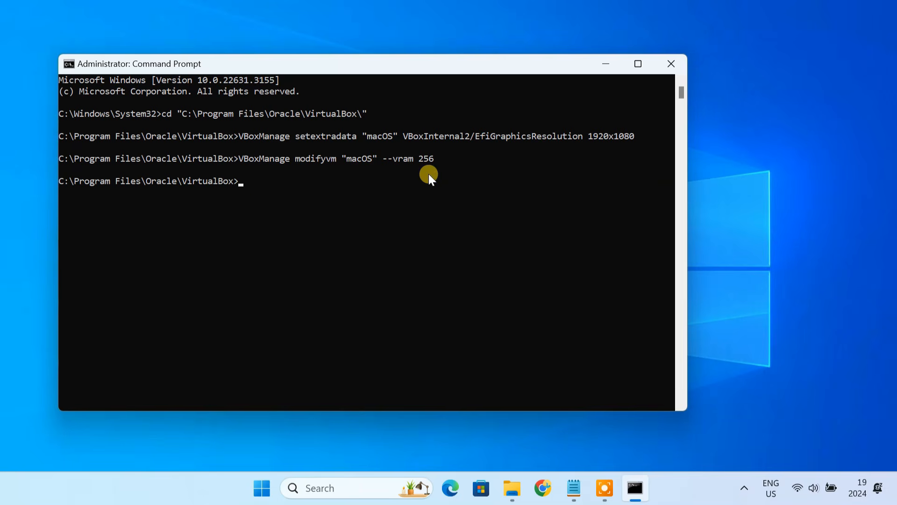
click(674, 69)
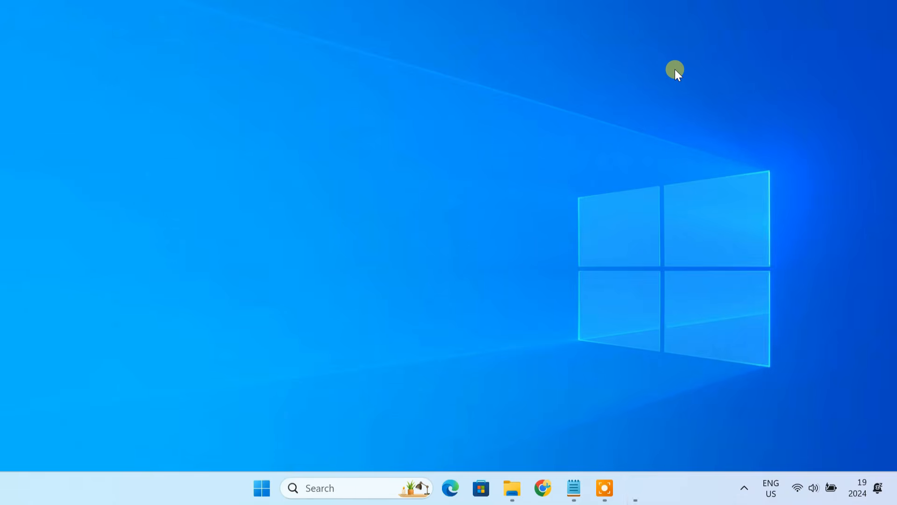
Step: Open Oracle VM VirtualBox from Windows search and start the macOS virtual machine
click(369, 484)
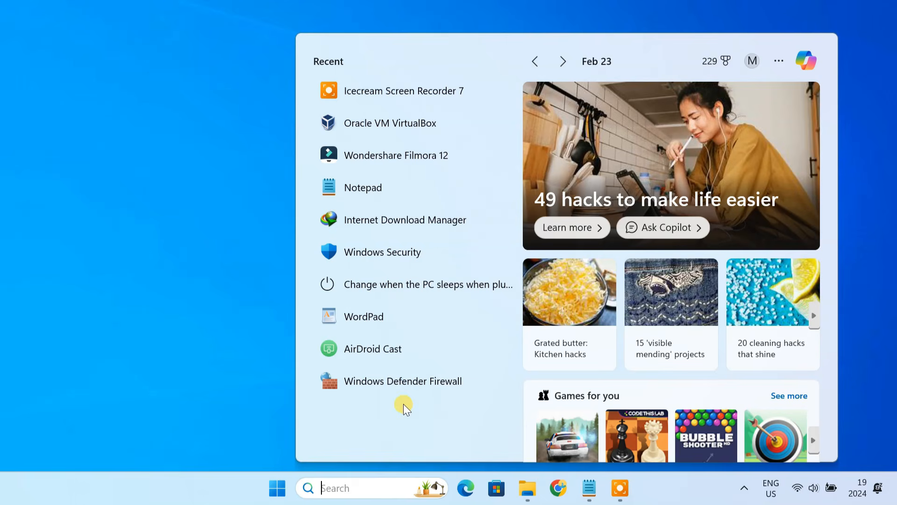
click(456, 125)
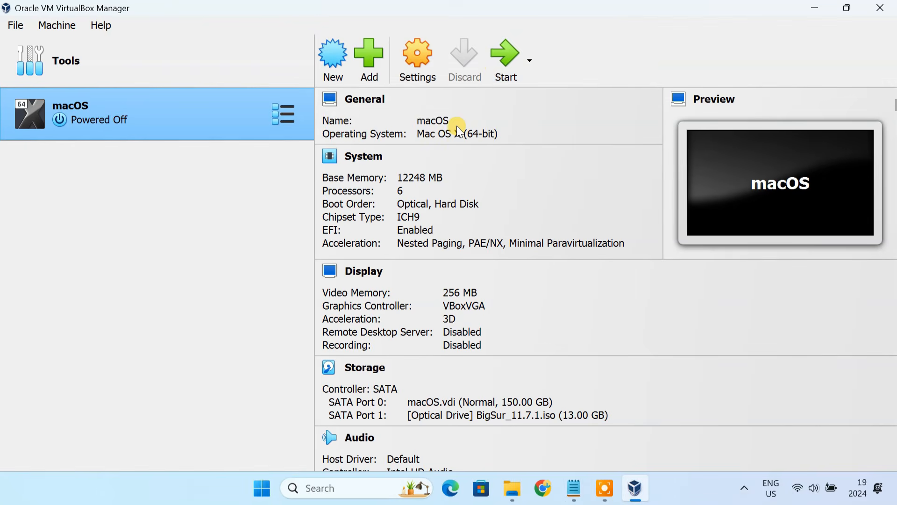
click(506, 60)
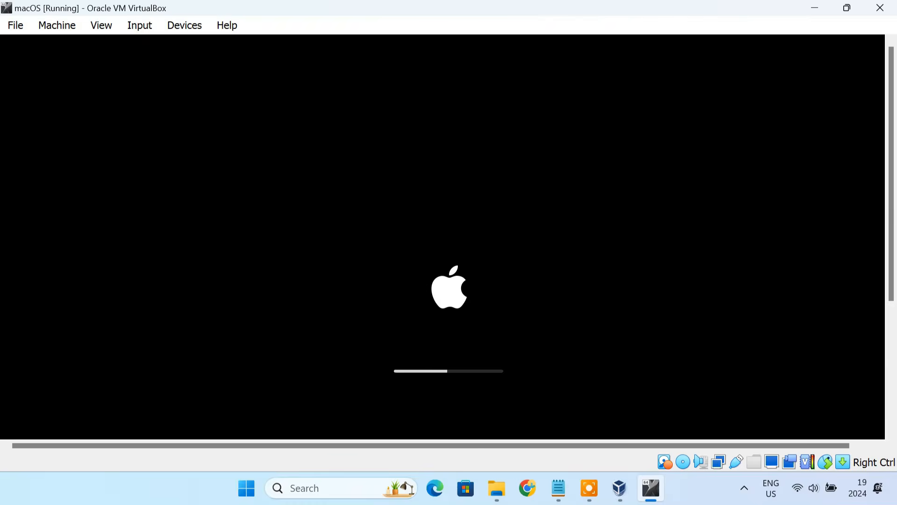
Step: Log in to macOS with the account password and decline reopening the previously open applications
text(•••)
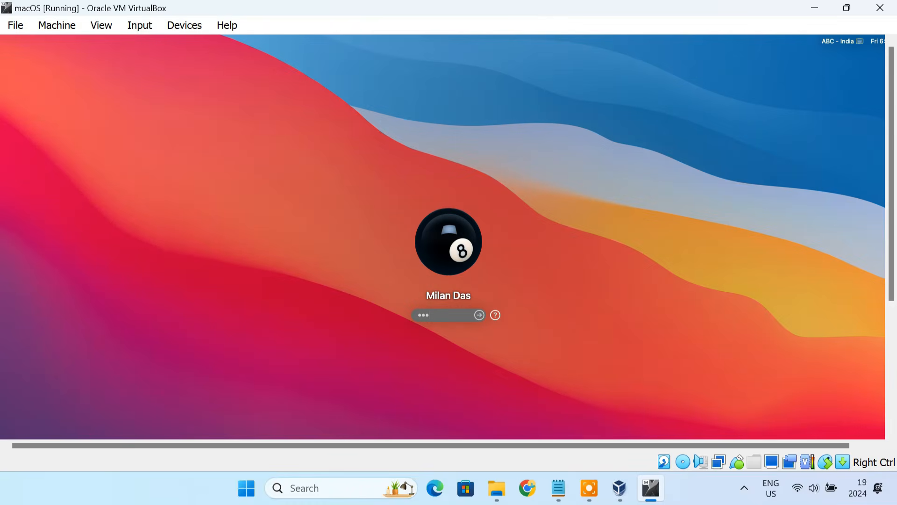
key(Return)
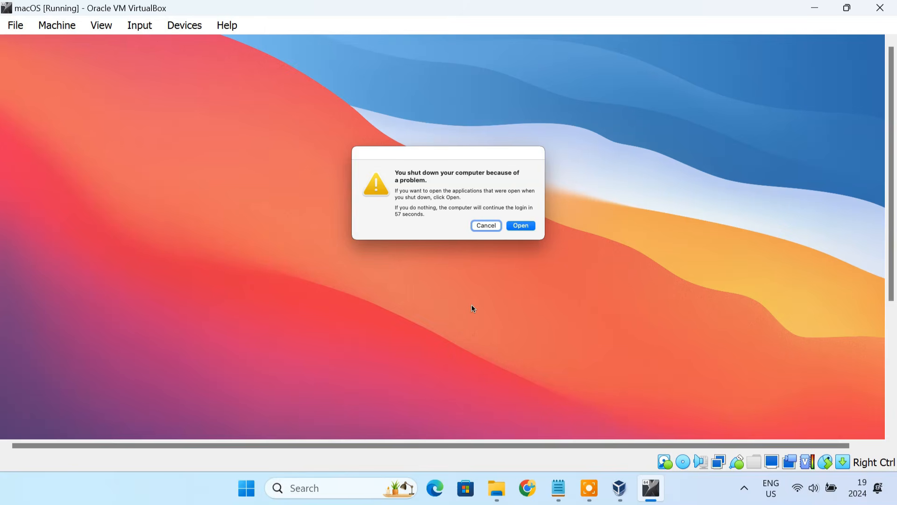
click(495, 226)
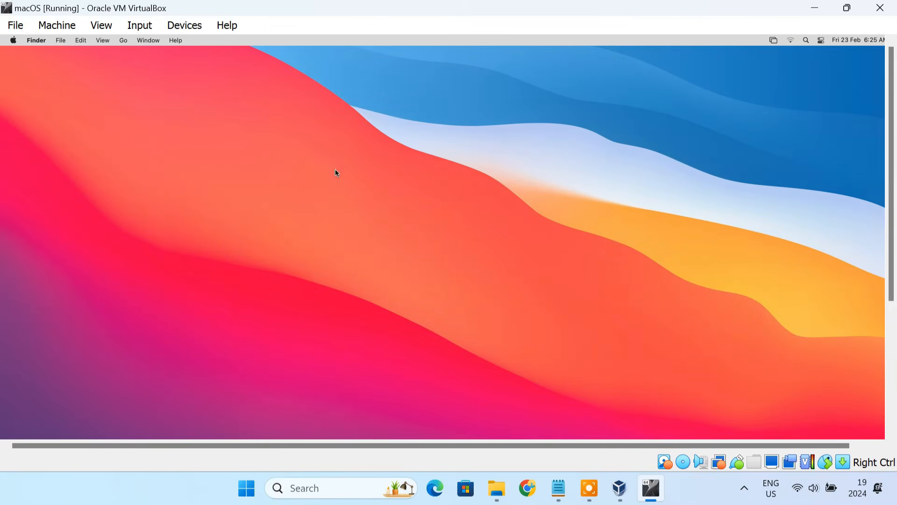
Step: View the virtual machine in full-screen mode and try out Launchpad, Safari and the App Store, closing each one
click(100, 25)
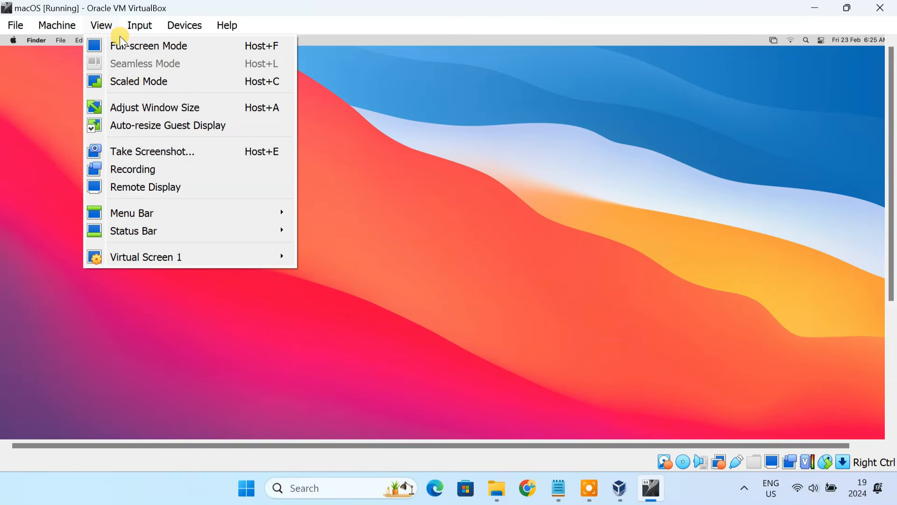
click(152, 48)
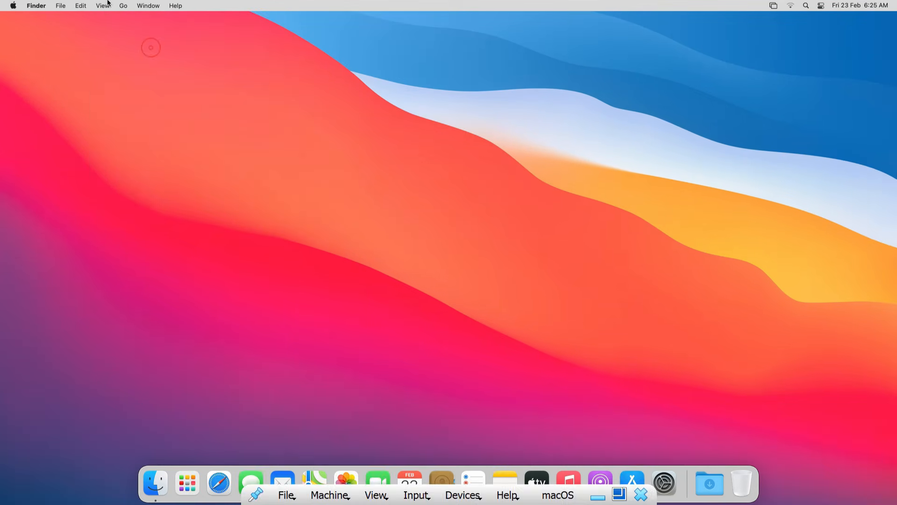
click(180, 485)
click(180, 485)
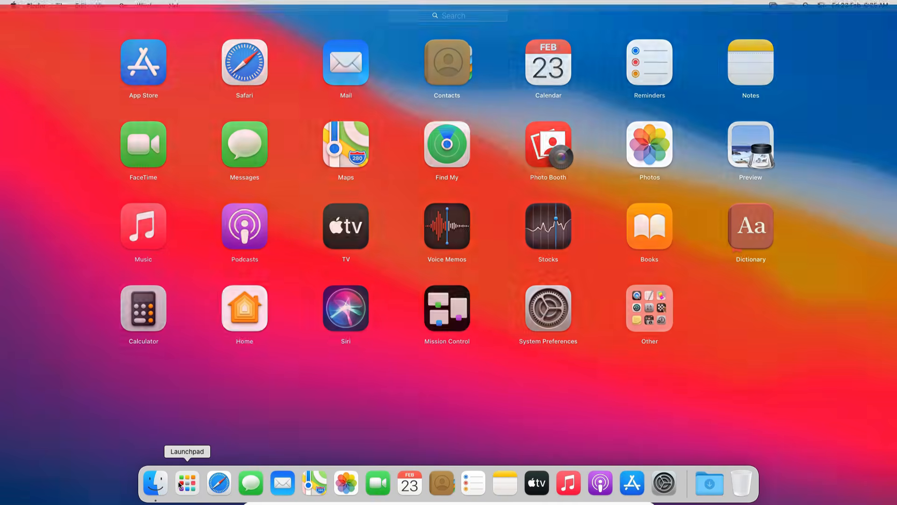
click(213, 488)
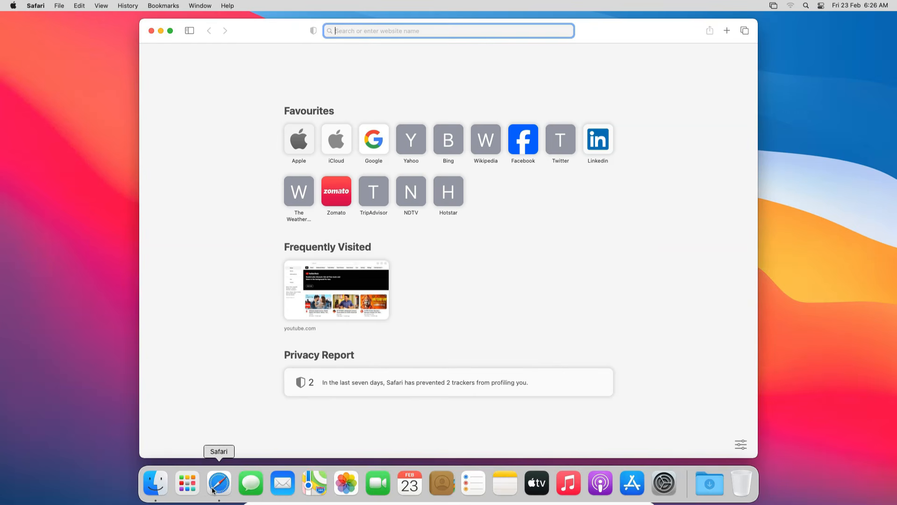
click(151, 30)
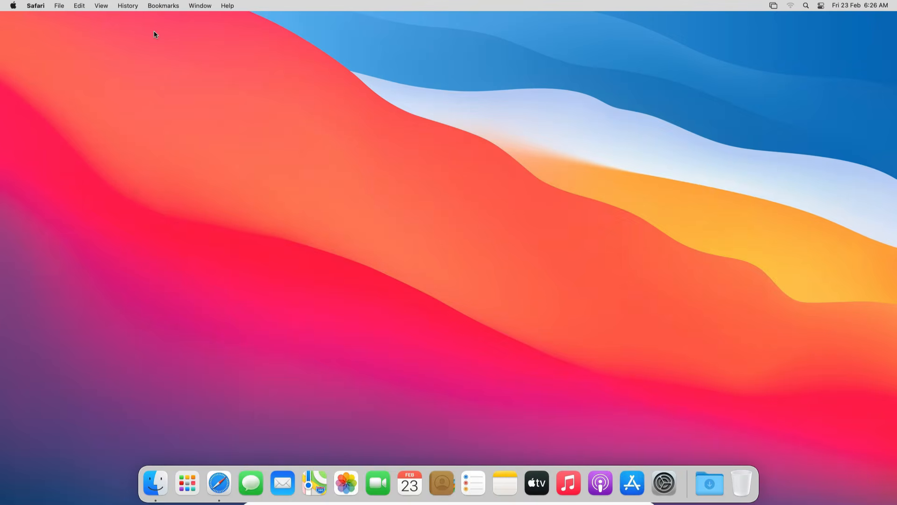
click(632, 483)
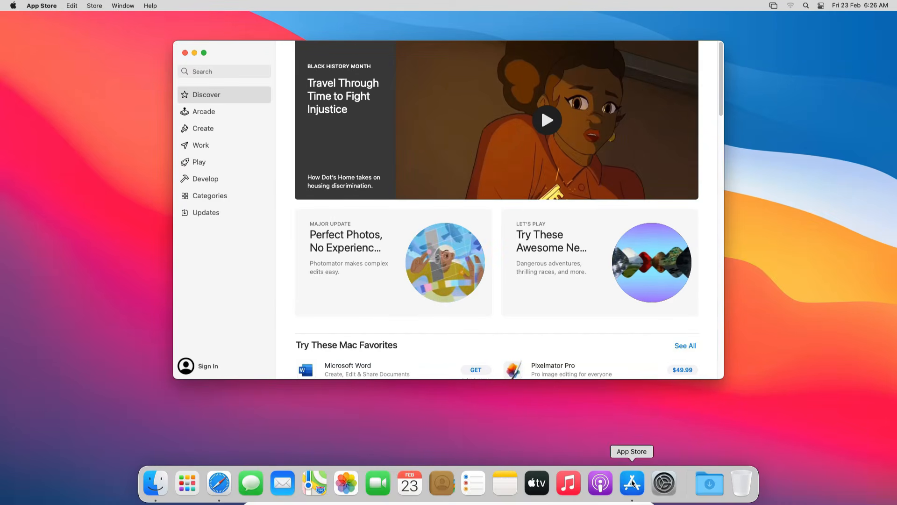
click(185, 52)
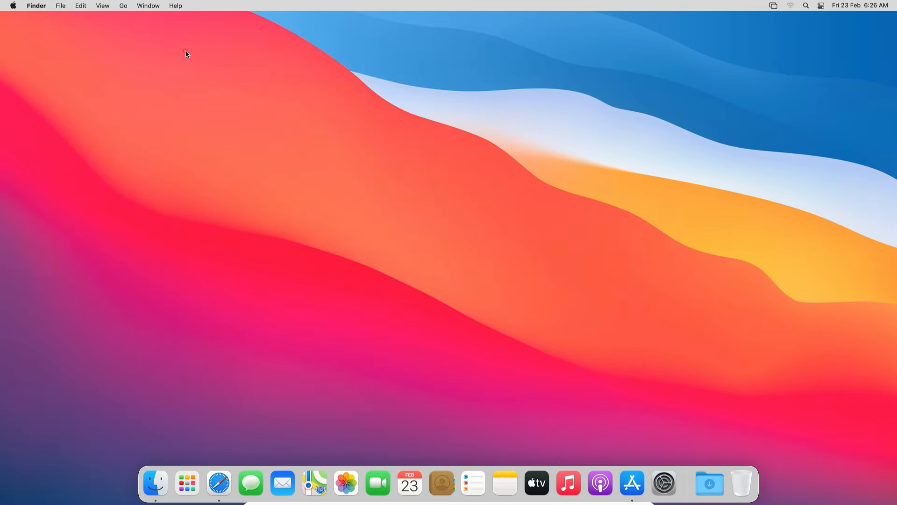
Step: Return the macOS virtual machine from full-screen mode to its normal window
click(439, 498)
mouse_move(443, 503)
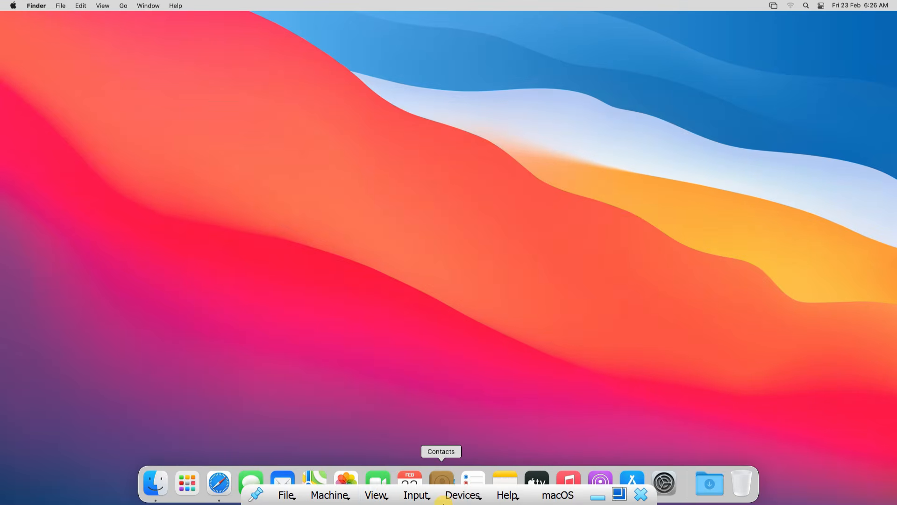
click(374, 488)
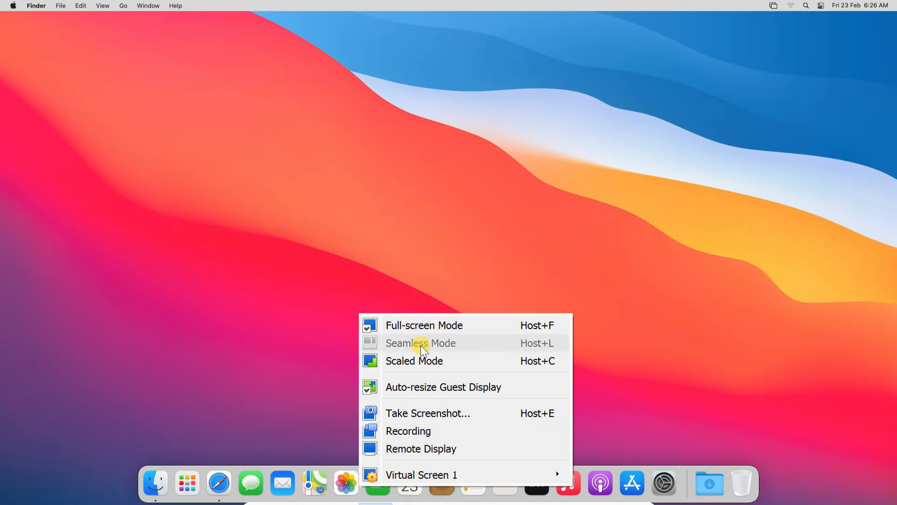
click(430, 326)
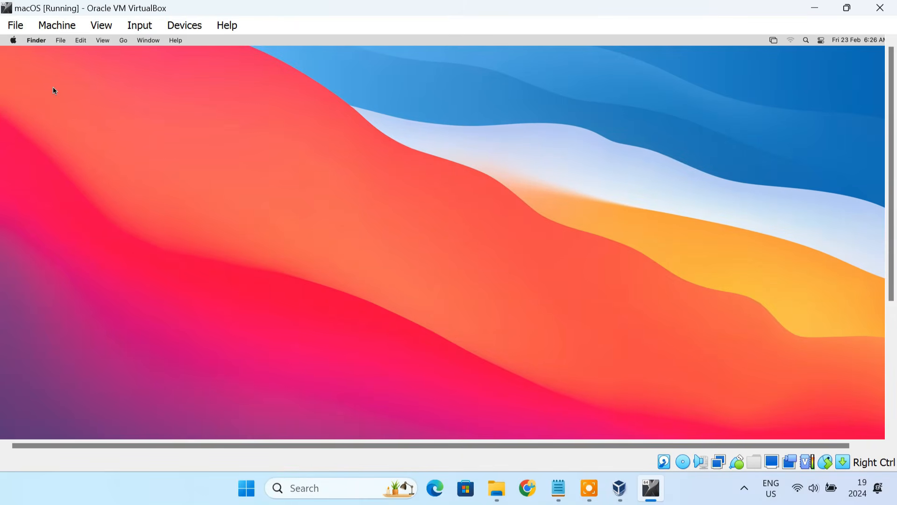
Step: Shut down macOS in the virtual machine and close VirtualBox Manager
click(14, 41)
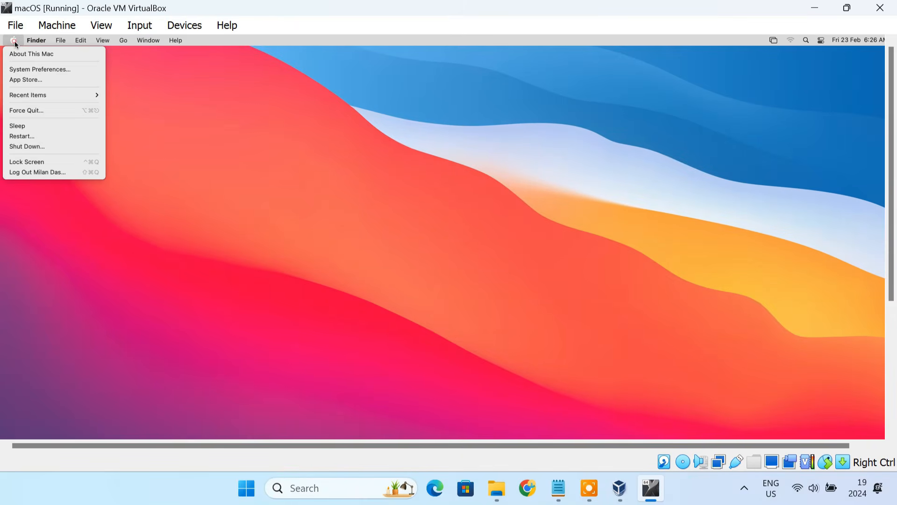
click(38, 147)
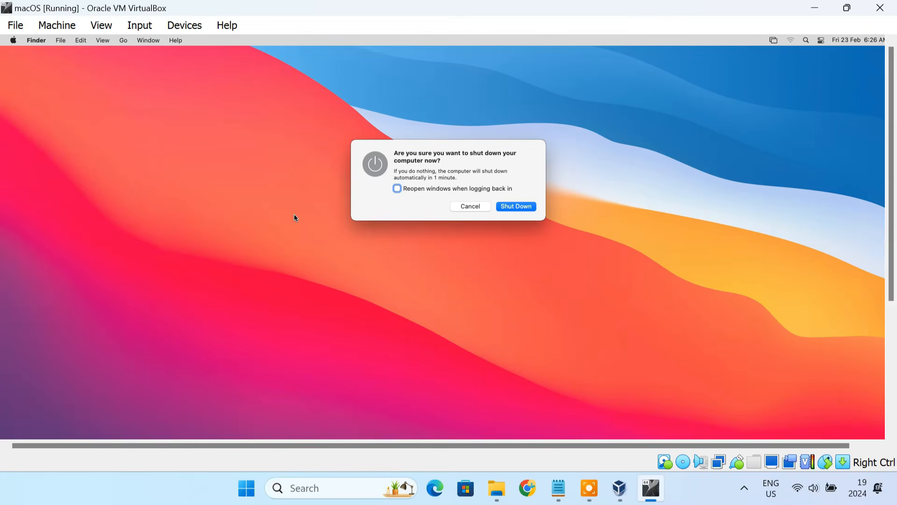
click(505, 207)
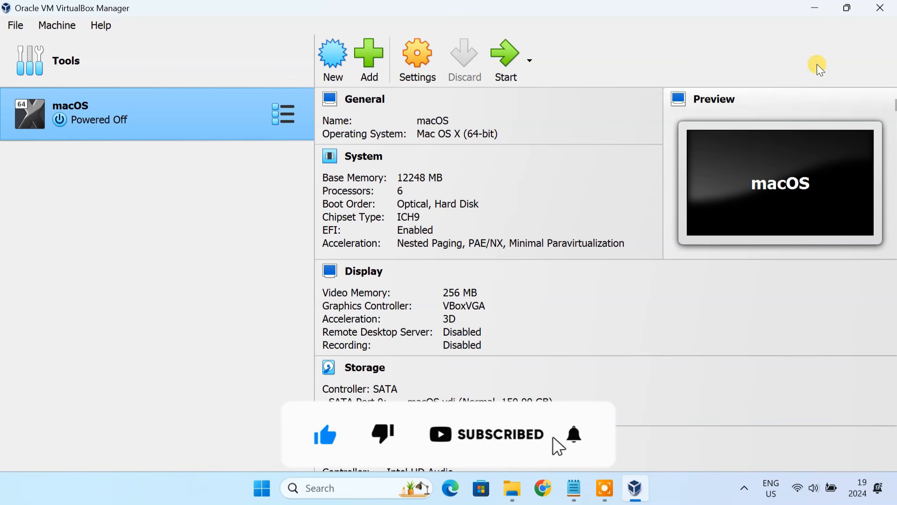
click(867, 14)
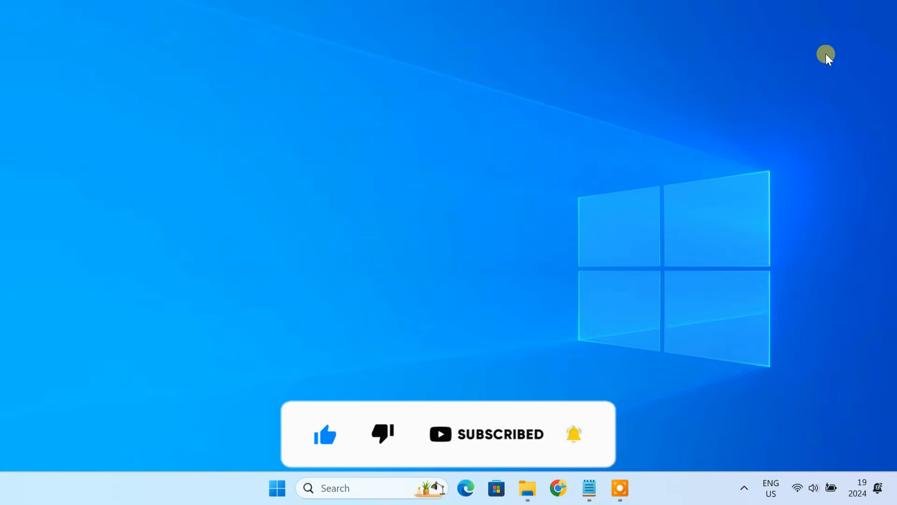